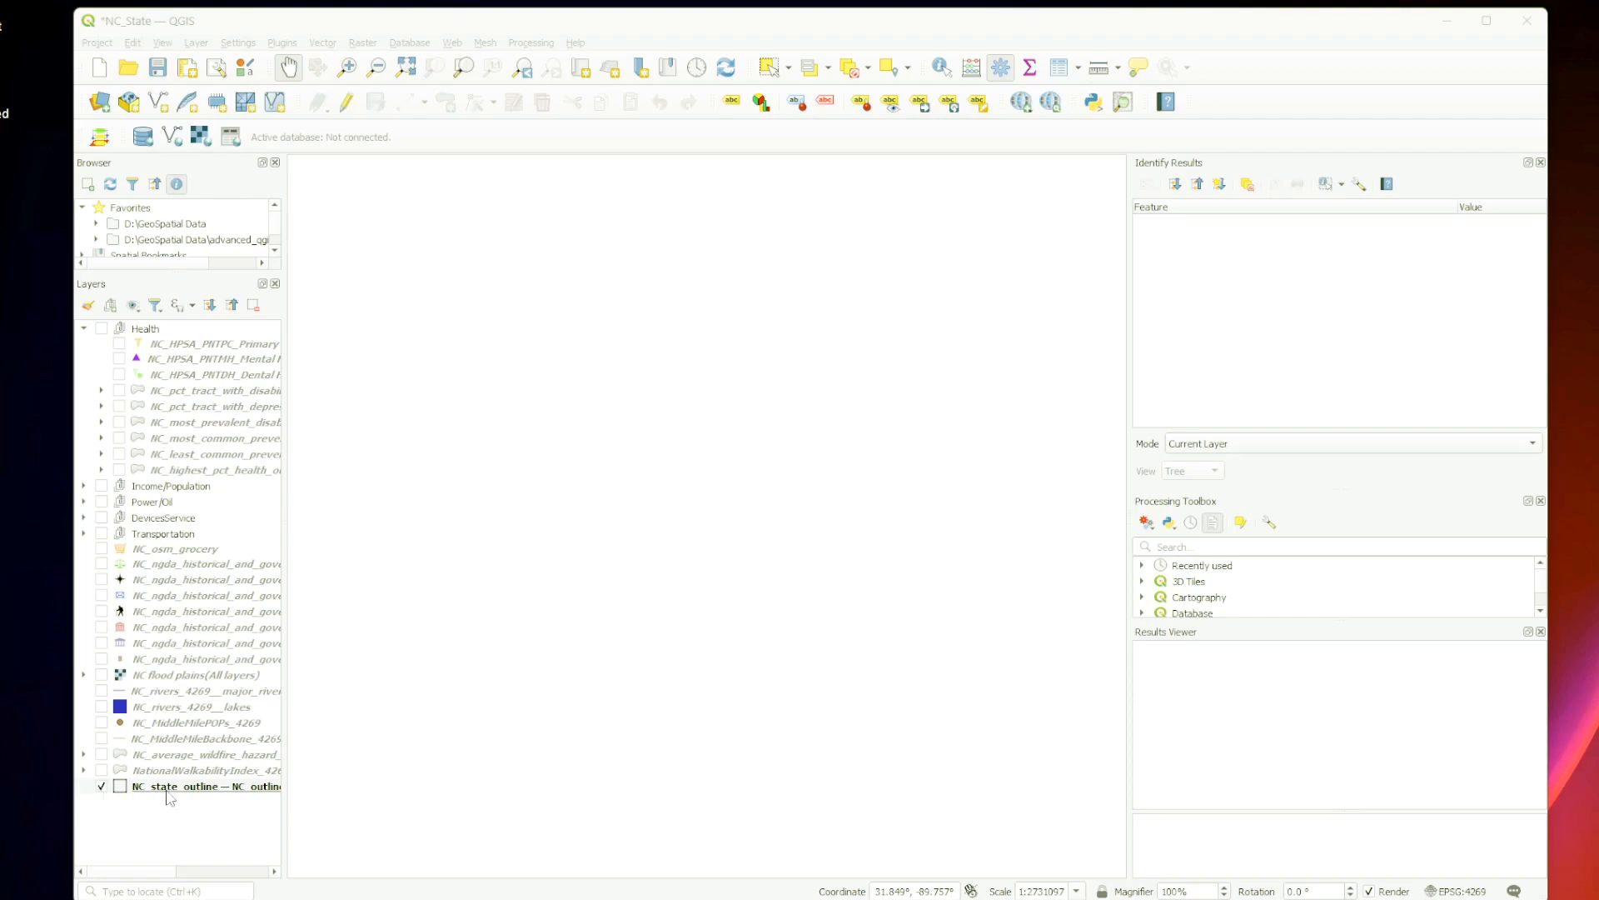
Step: Zoom the map to the NC_state_outline layer and switch the layer's visibility off and back on
left_click(101, 787)
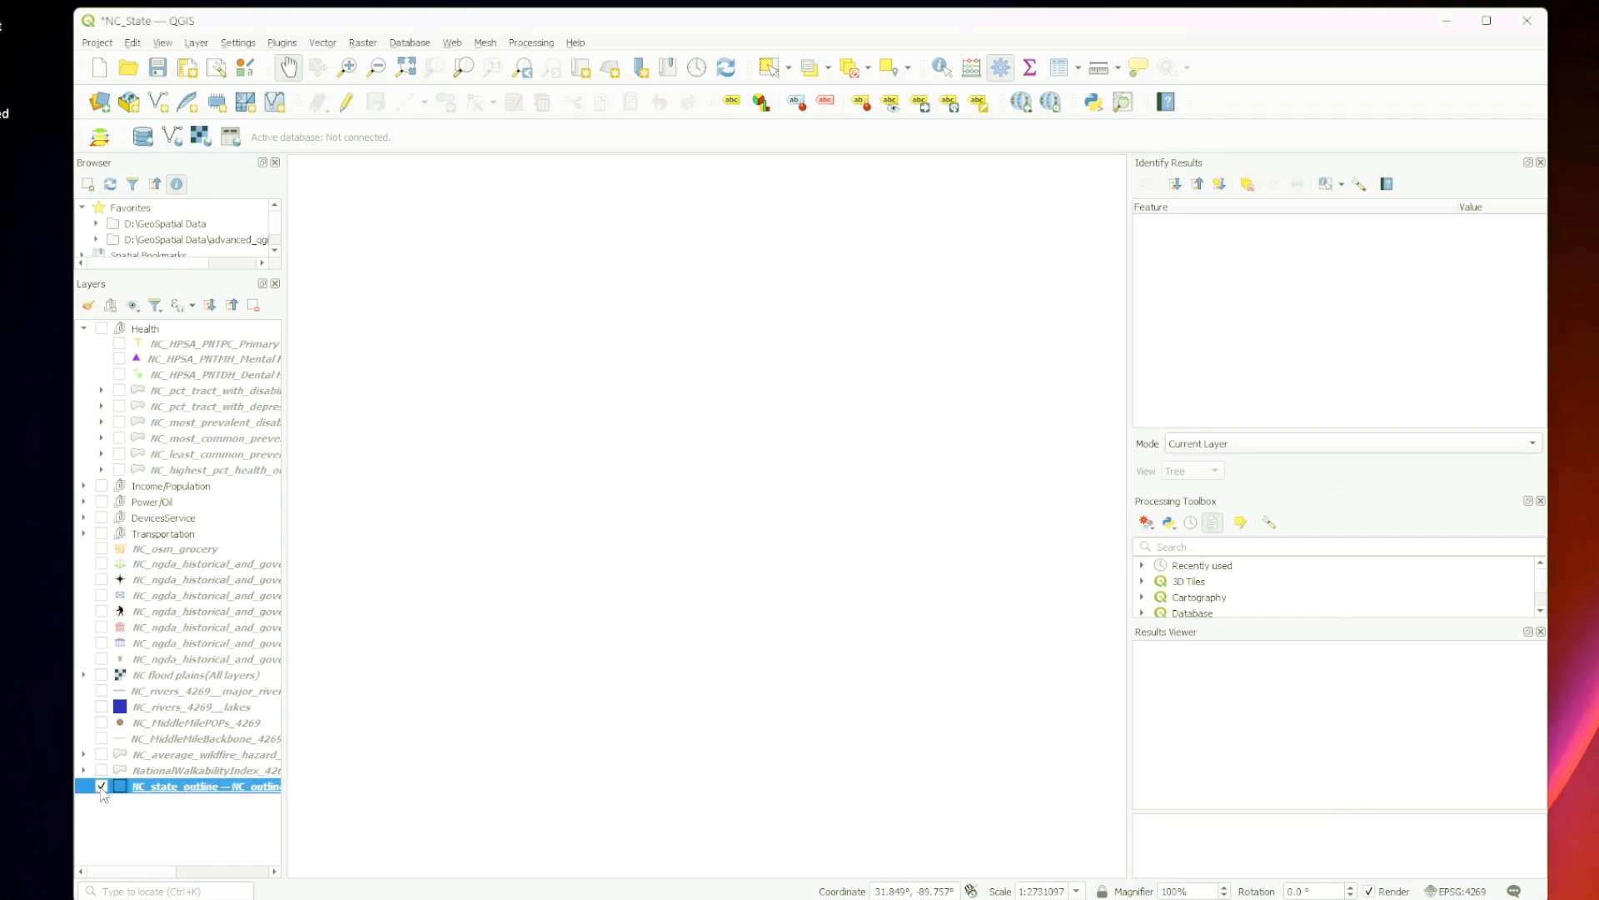
left_click(102, 787)
left_click(102, 786)
left_click(103, 786)
left_click(460, 78)
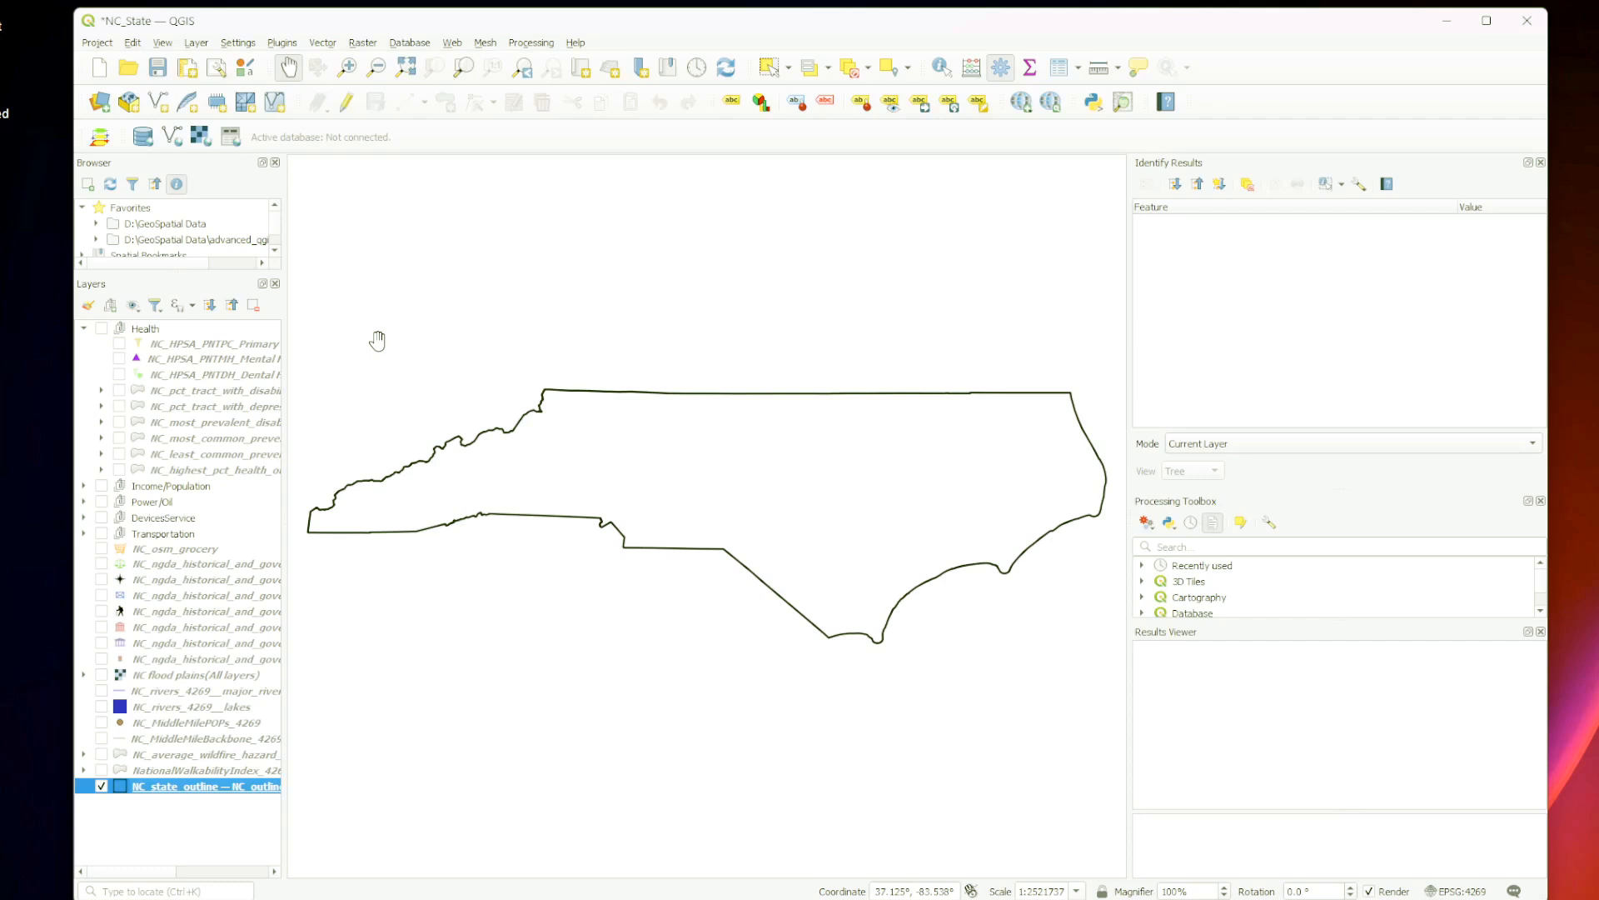
left_click(101, 786)
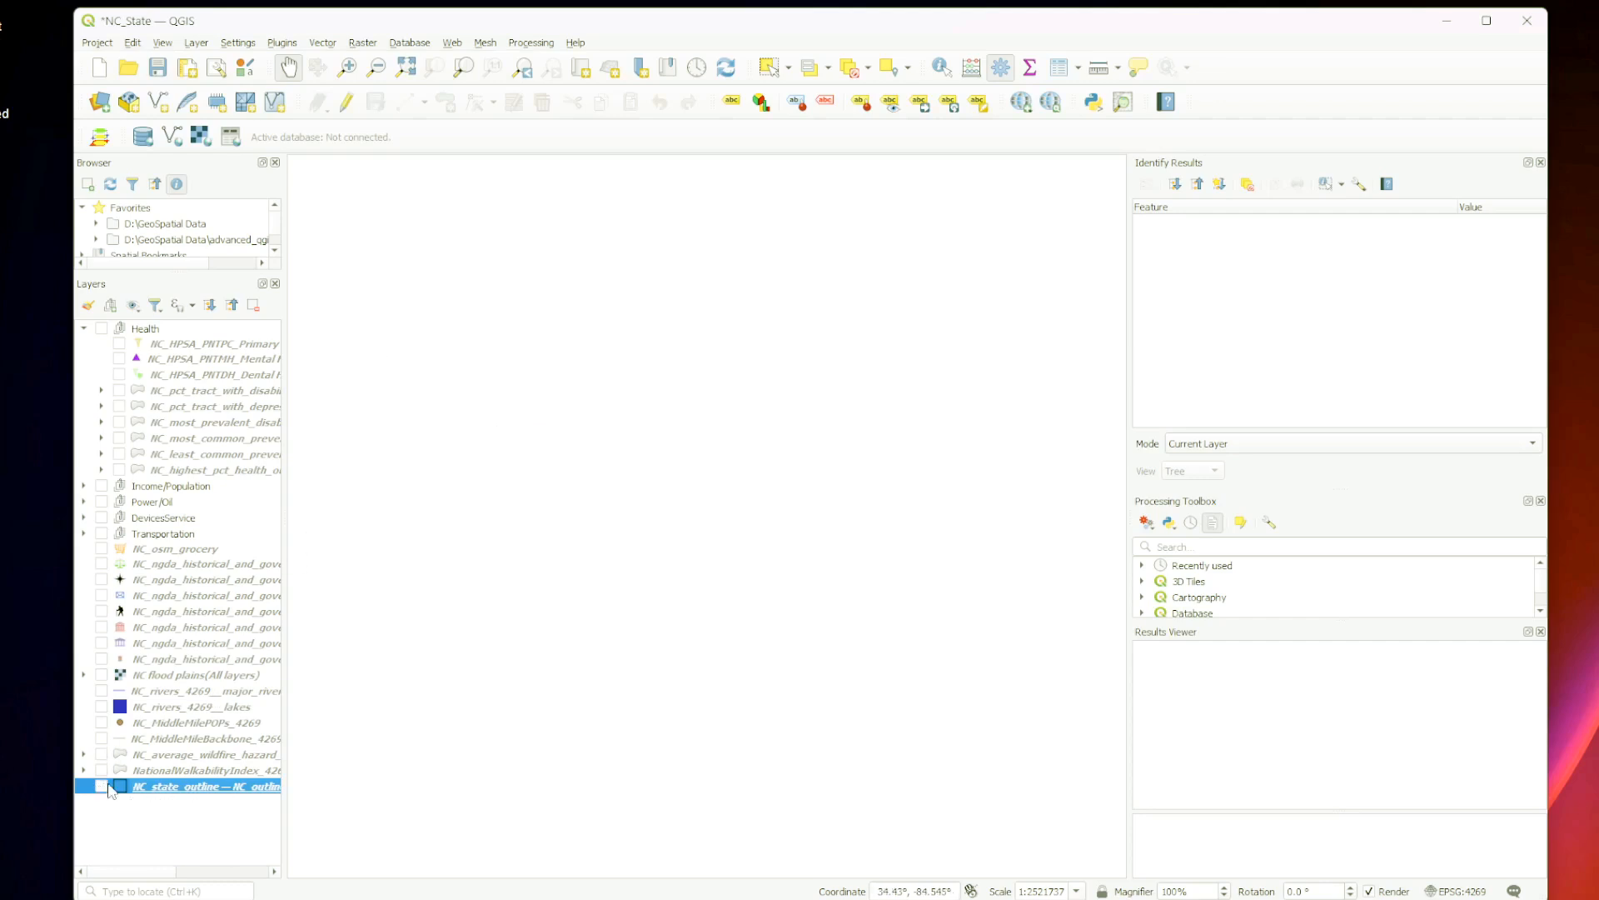
left_click(102, 786)
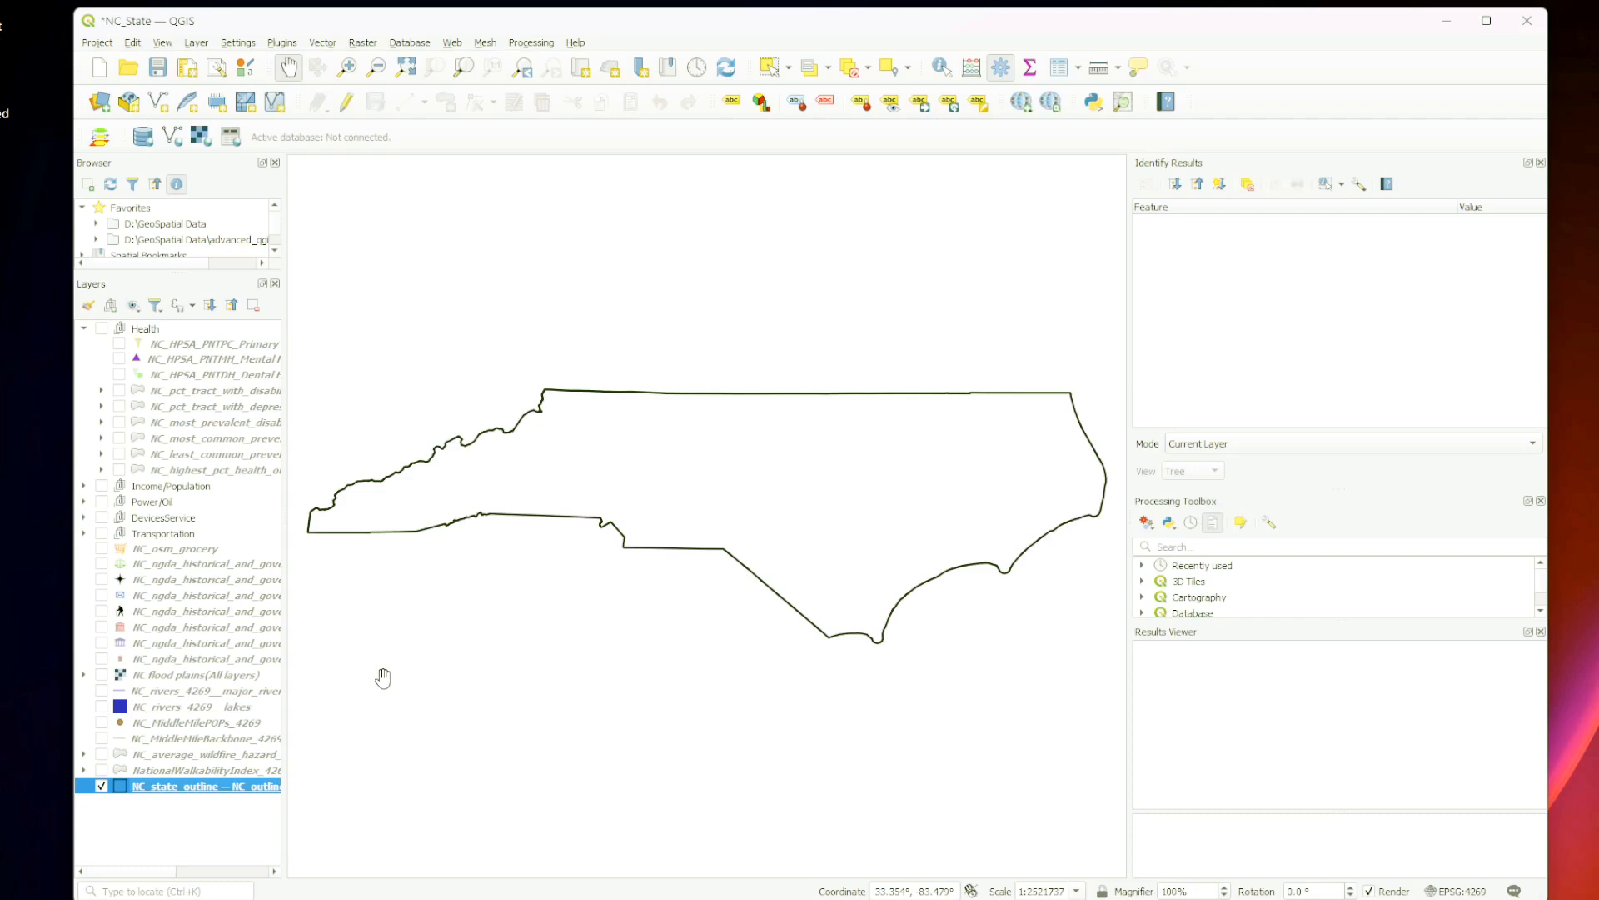
Step: Pan the map away from the state outline and bring it back by zooming to the NC_state_outline layer
left_click_drag(380, 707, 1095, 271)
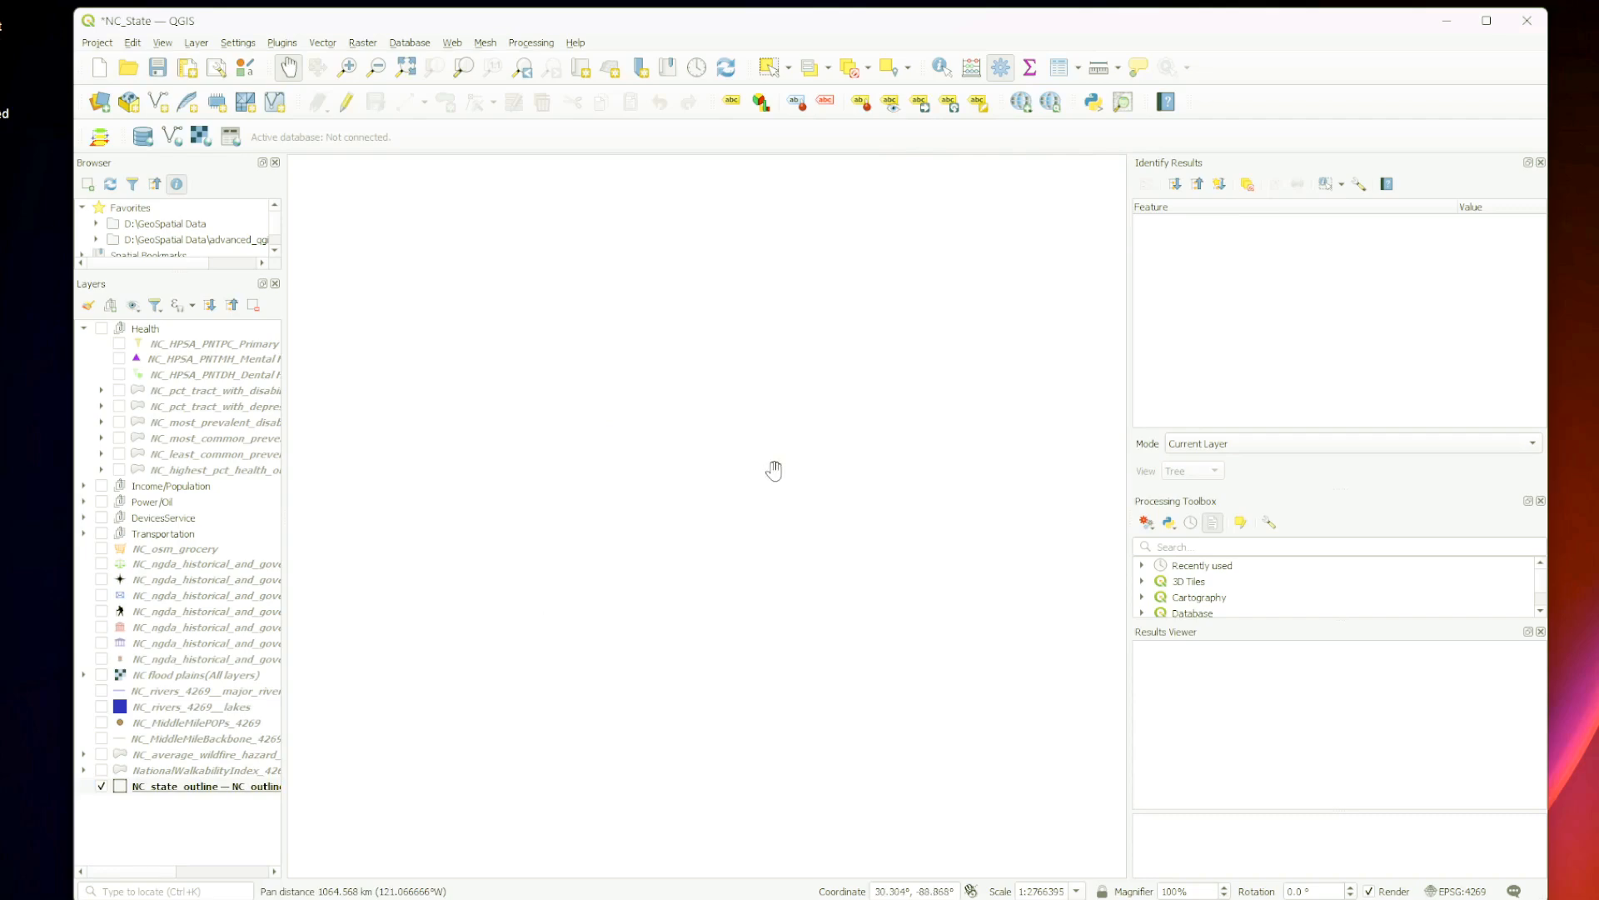
left_click(187, 788)
right_click(189, 798)
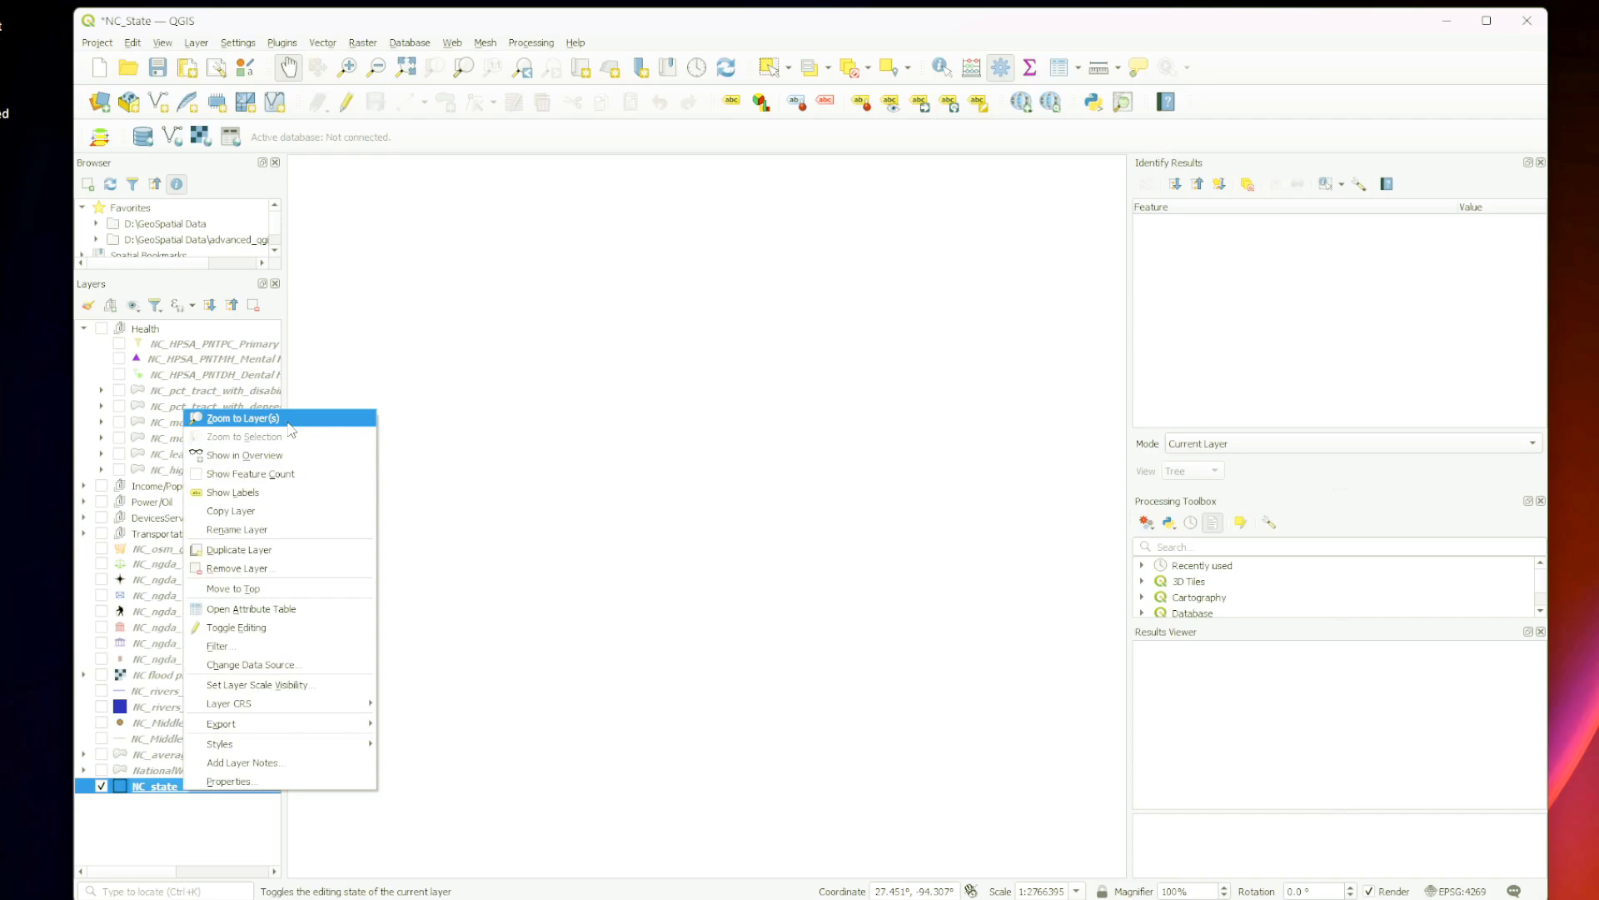
left_click(250, 419)
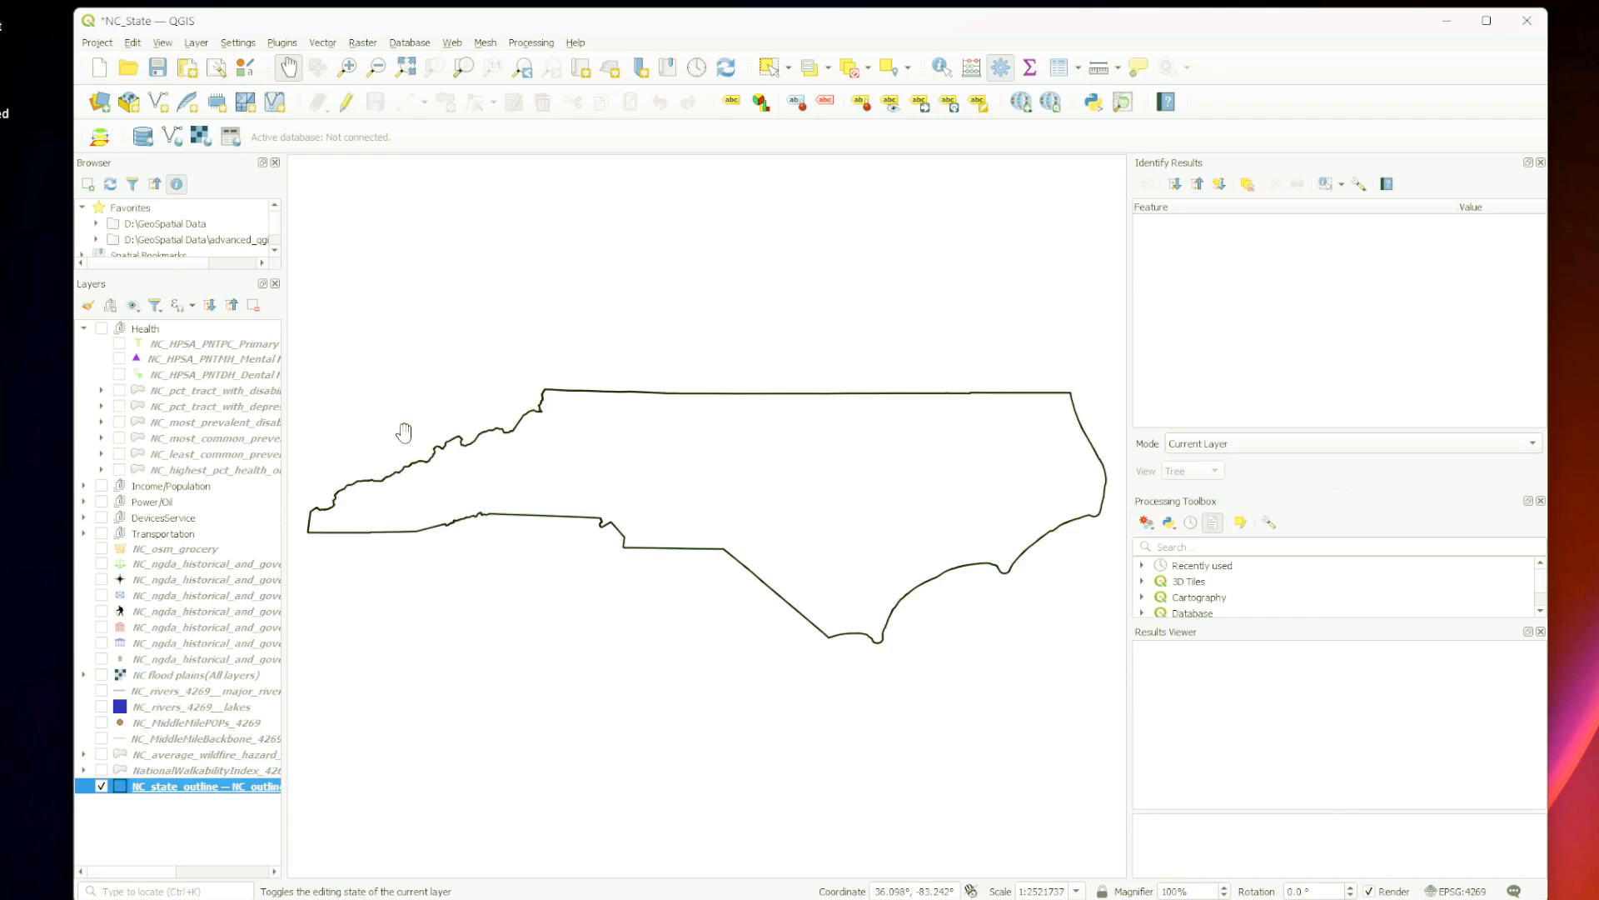
Step: Explore the state outline by panning around the map and zooming in and out on its western part
left_click(296, 76)
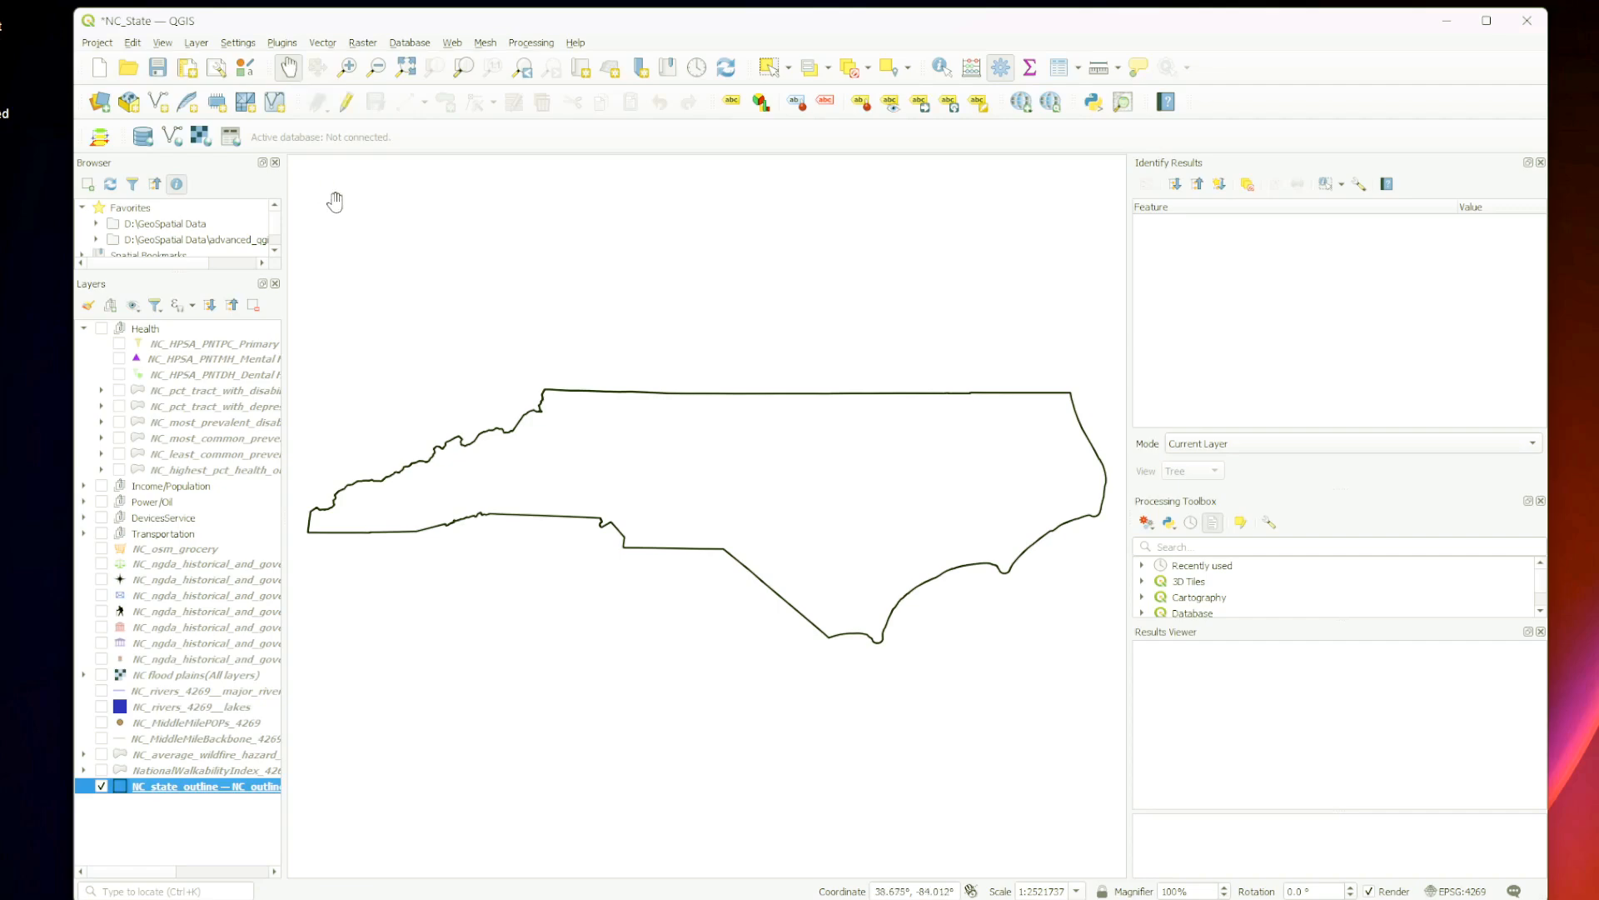
left_click(454, 673)
left_click_drag(455, 673, 890, 414)
left_click_drag(651, 592, 162, 869)
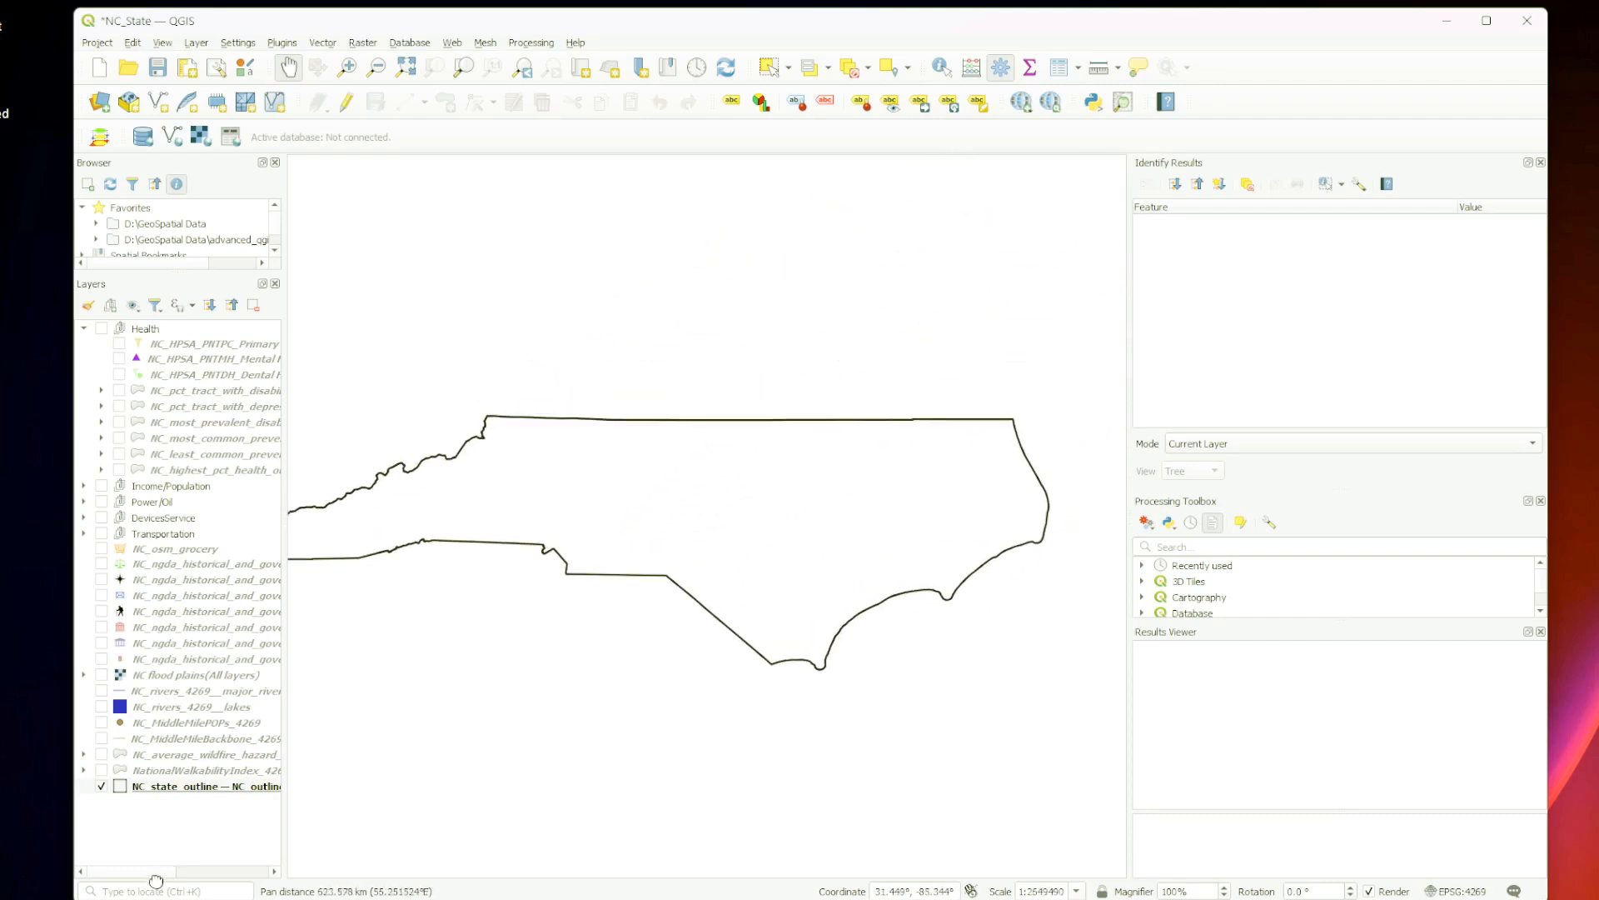
left_click_drag(492, 689, 599, 708)
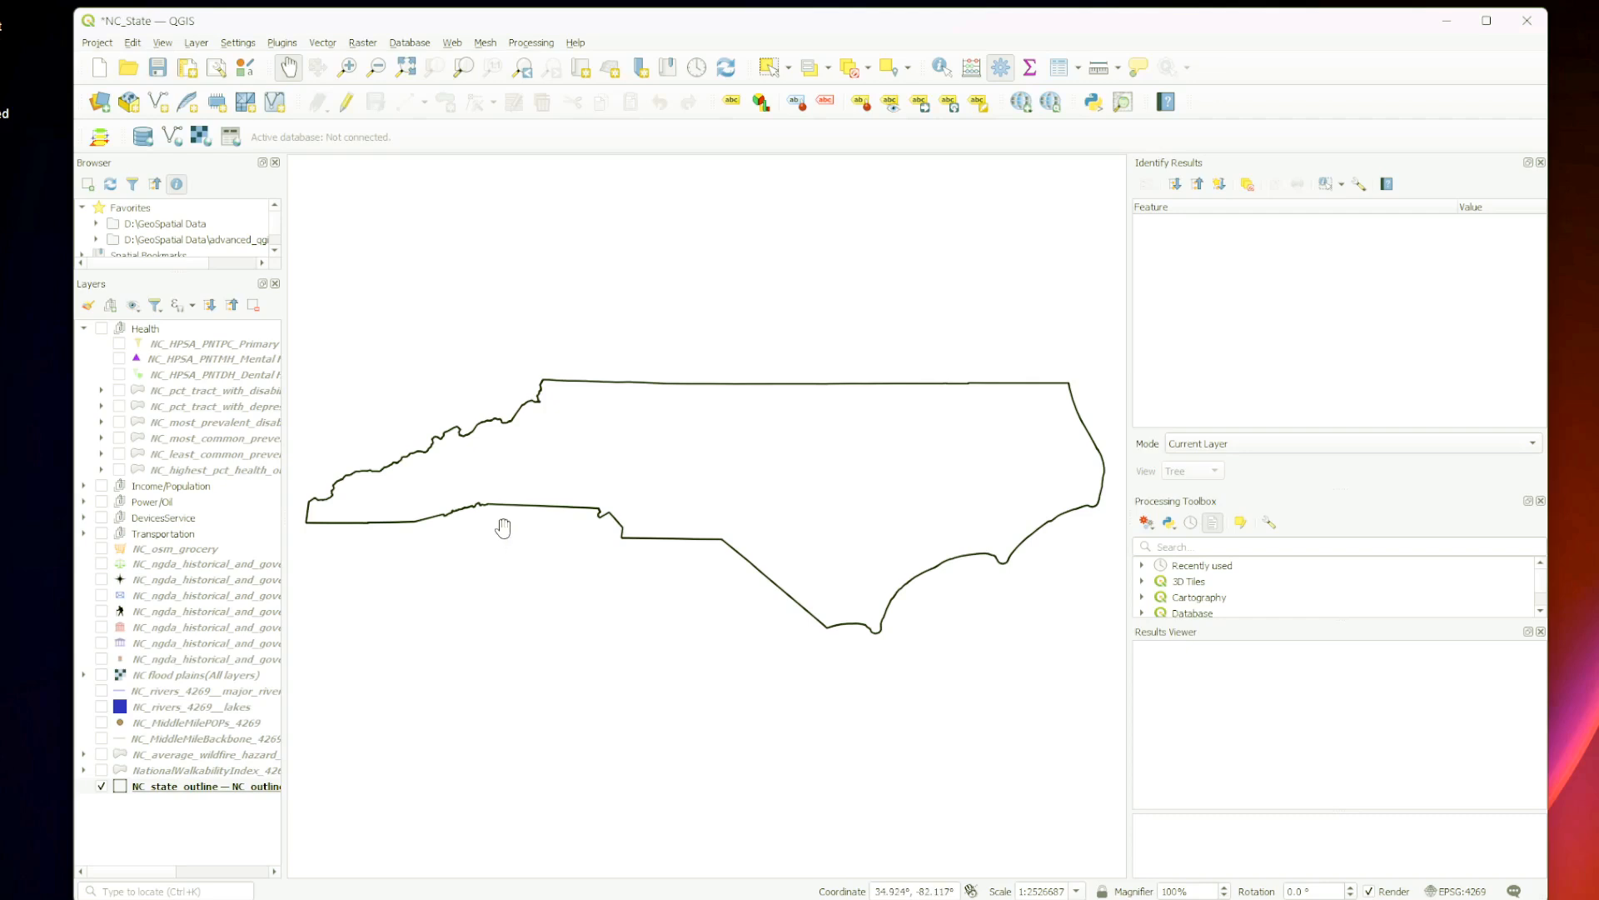
scroll(503, 528, "up", 1)
scroll(503, 528, "up", 1)
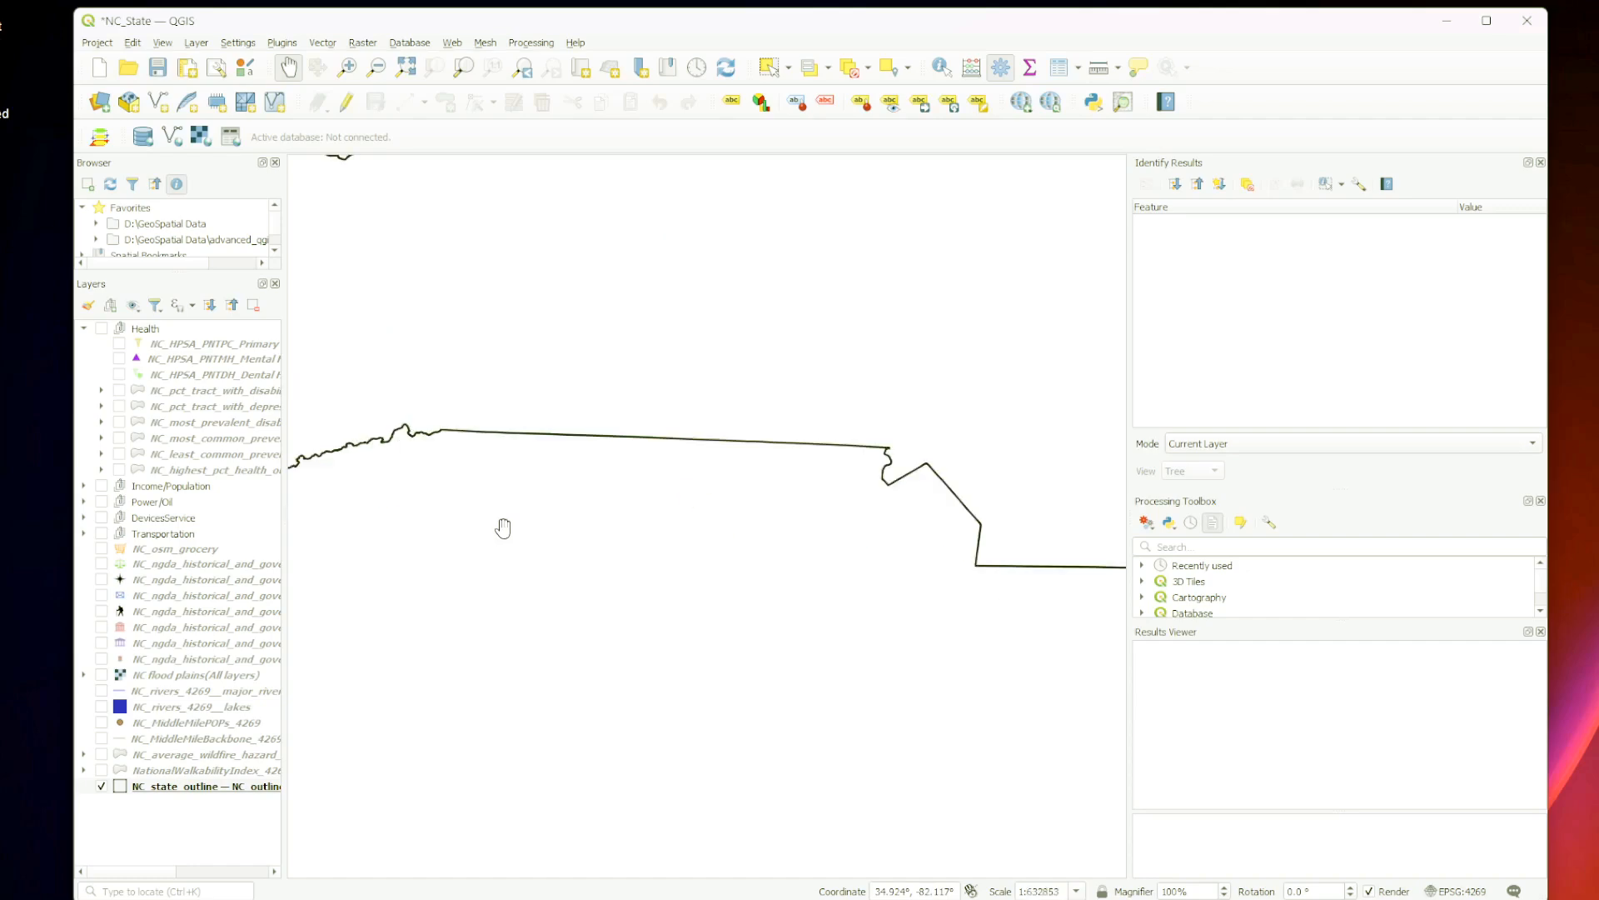
left_click_drag(523, 390, 874, 560)
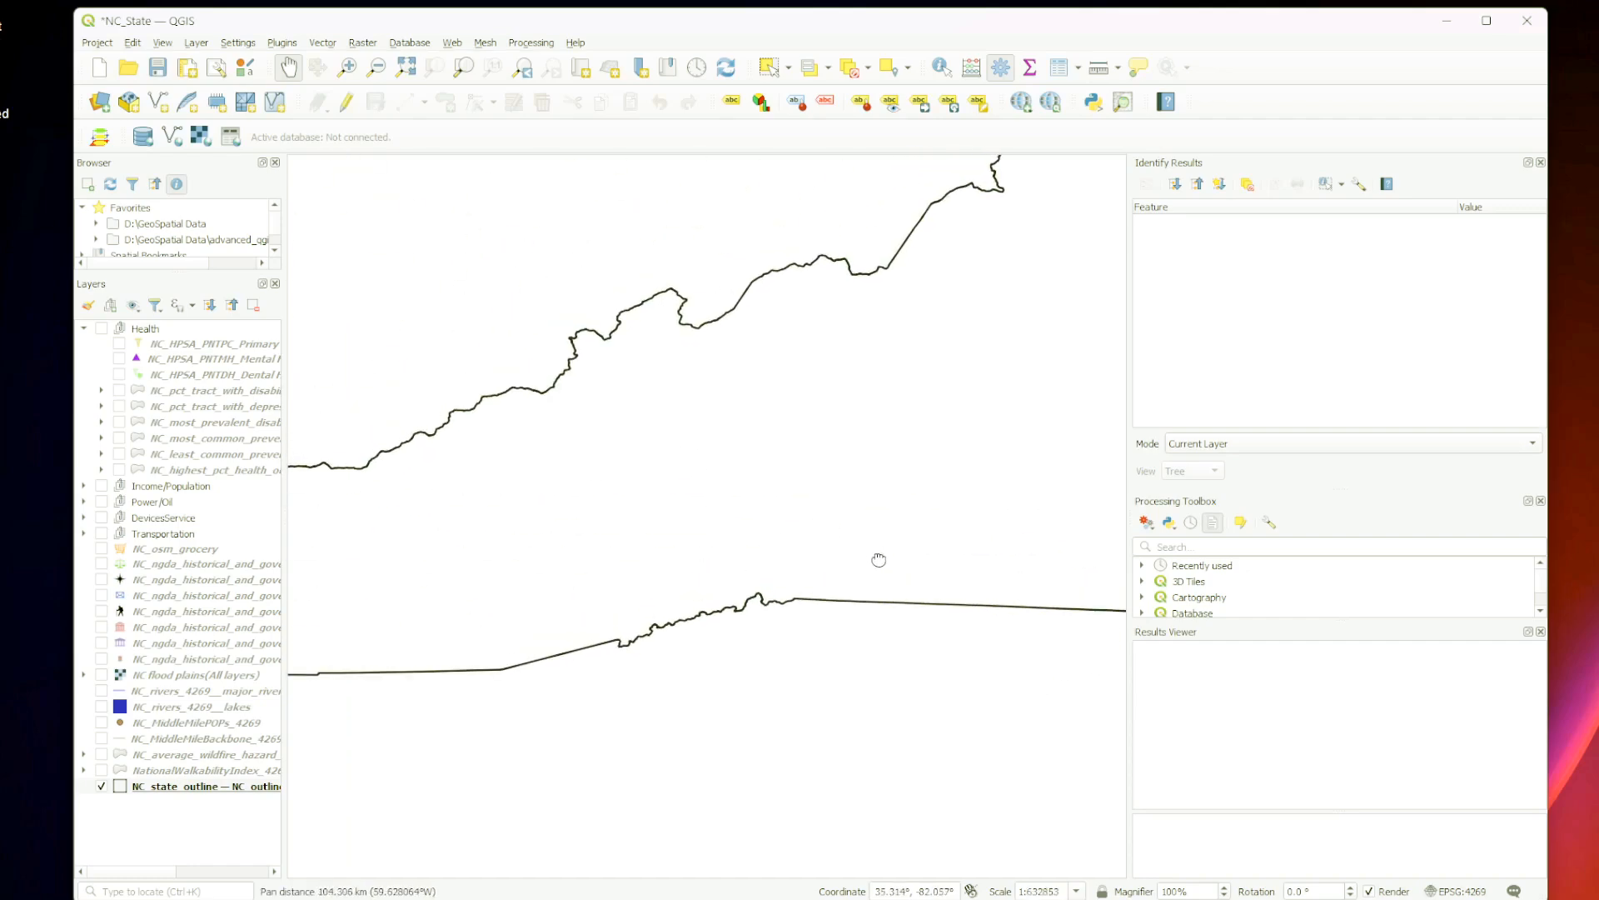
scroll(715, 520, "down", 1)
scroll(714, 520, "down", 1)
left_click_drag(775, 561, 542, 536)
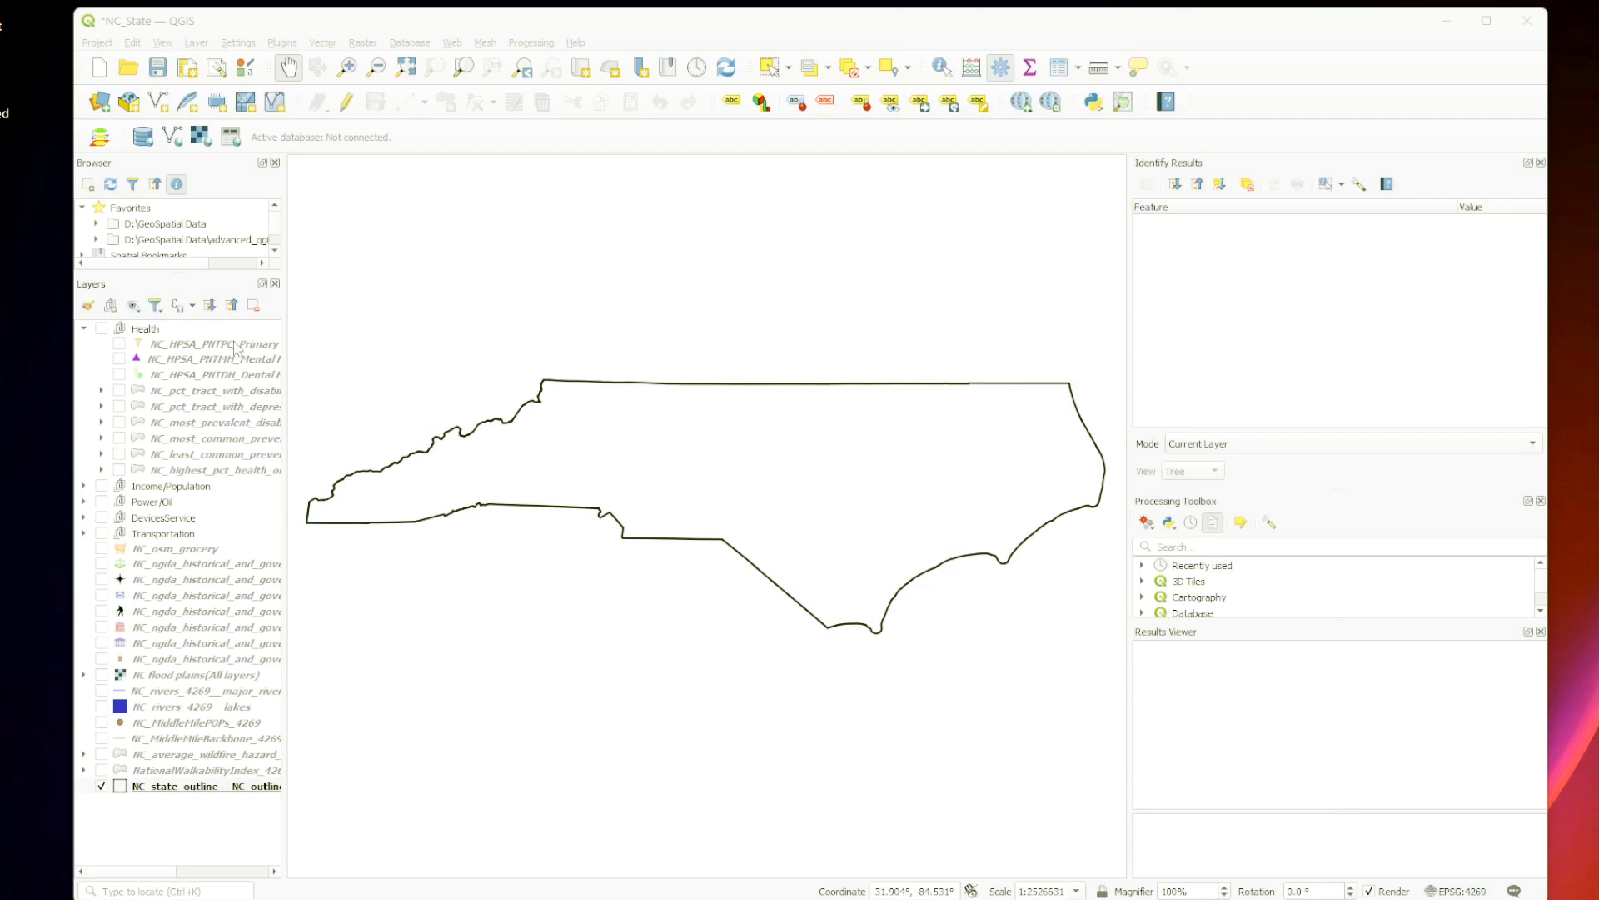
Step: Show the NC_HPSA_PNTPC_Primary Care layer from the Health group and look closer at its points
left_click(119, 346)
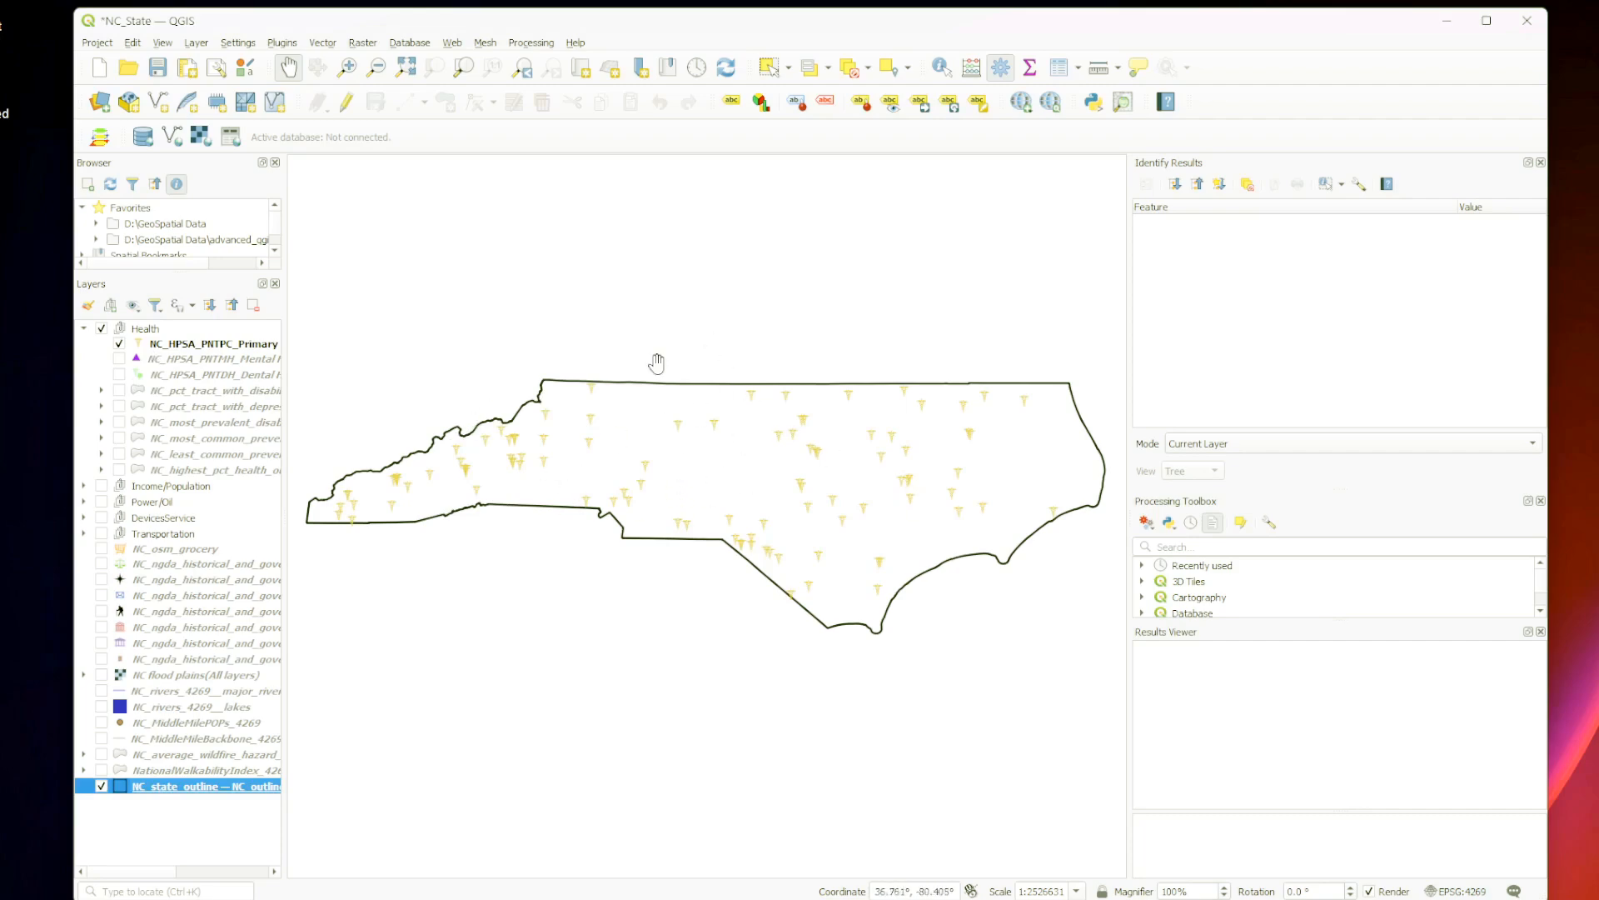
scroll(653, 412, "up", 2)
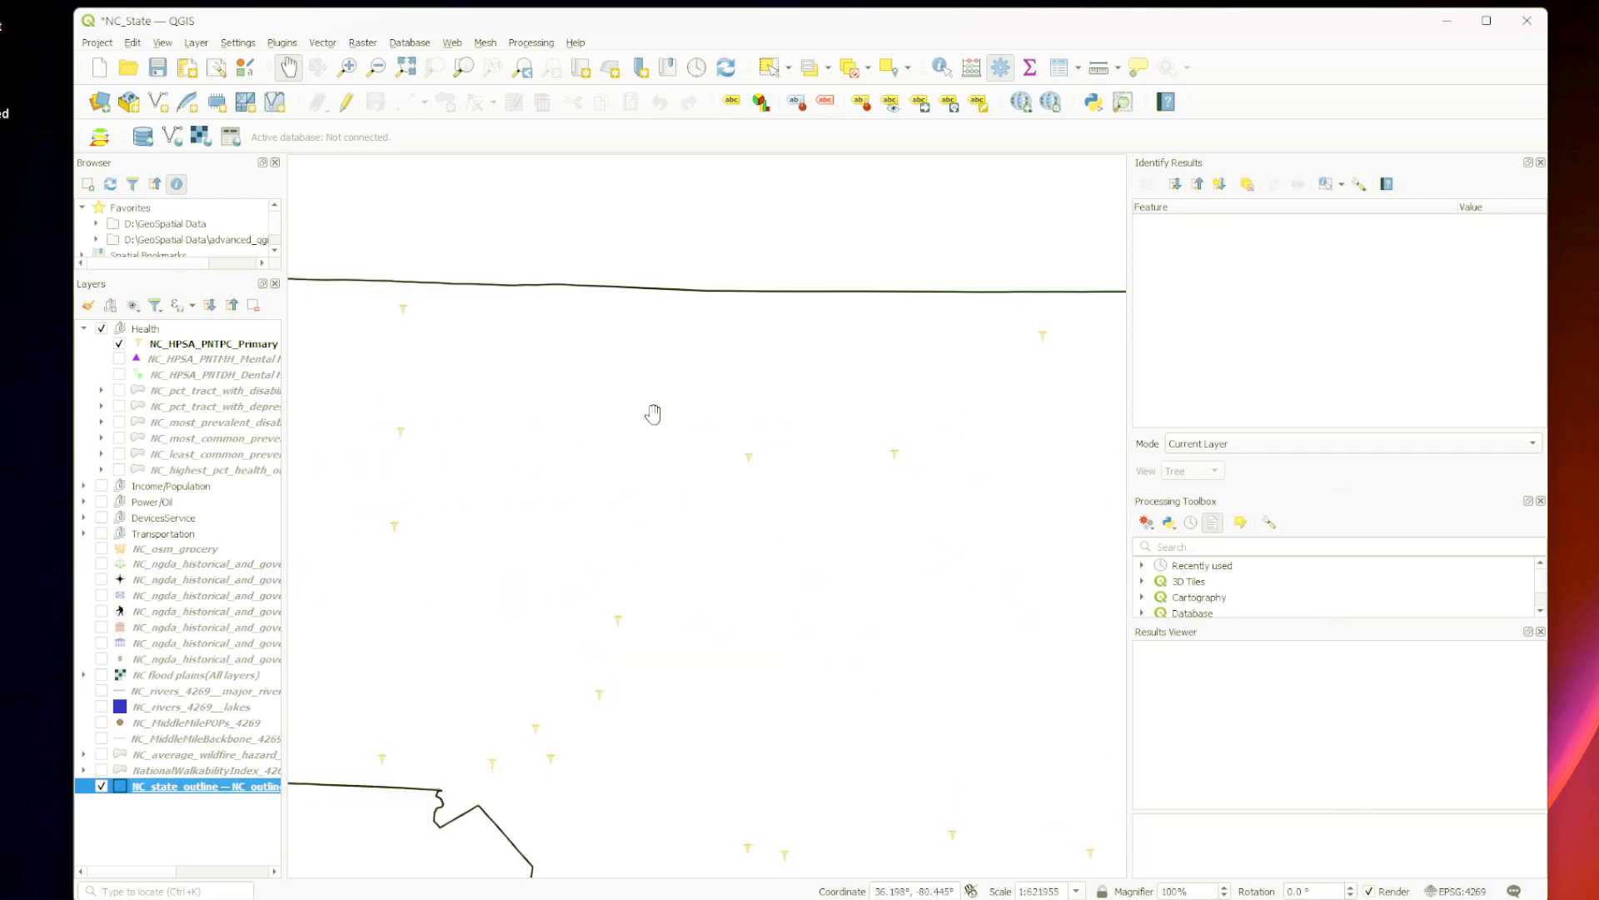
scroll(642, 388, "up", 1)
scroll(642, 388, "down", 1)
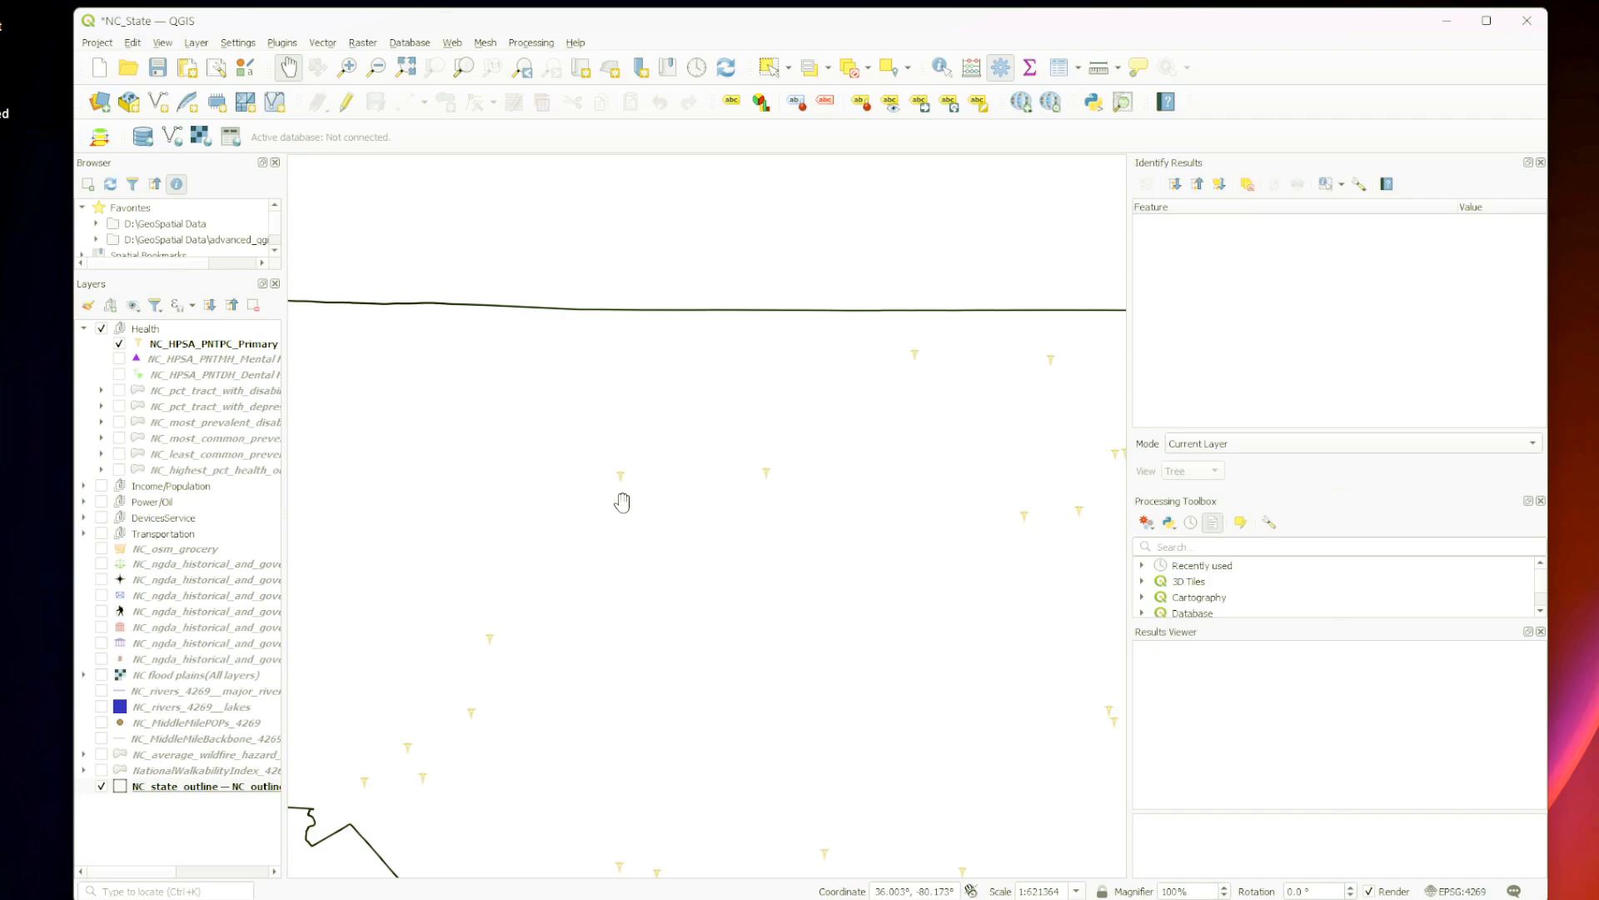
Step: Try to identify a primary care point in the north of the state with NC_state_outline as the current layer
left_click(943, 78)
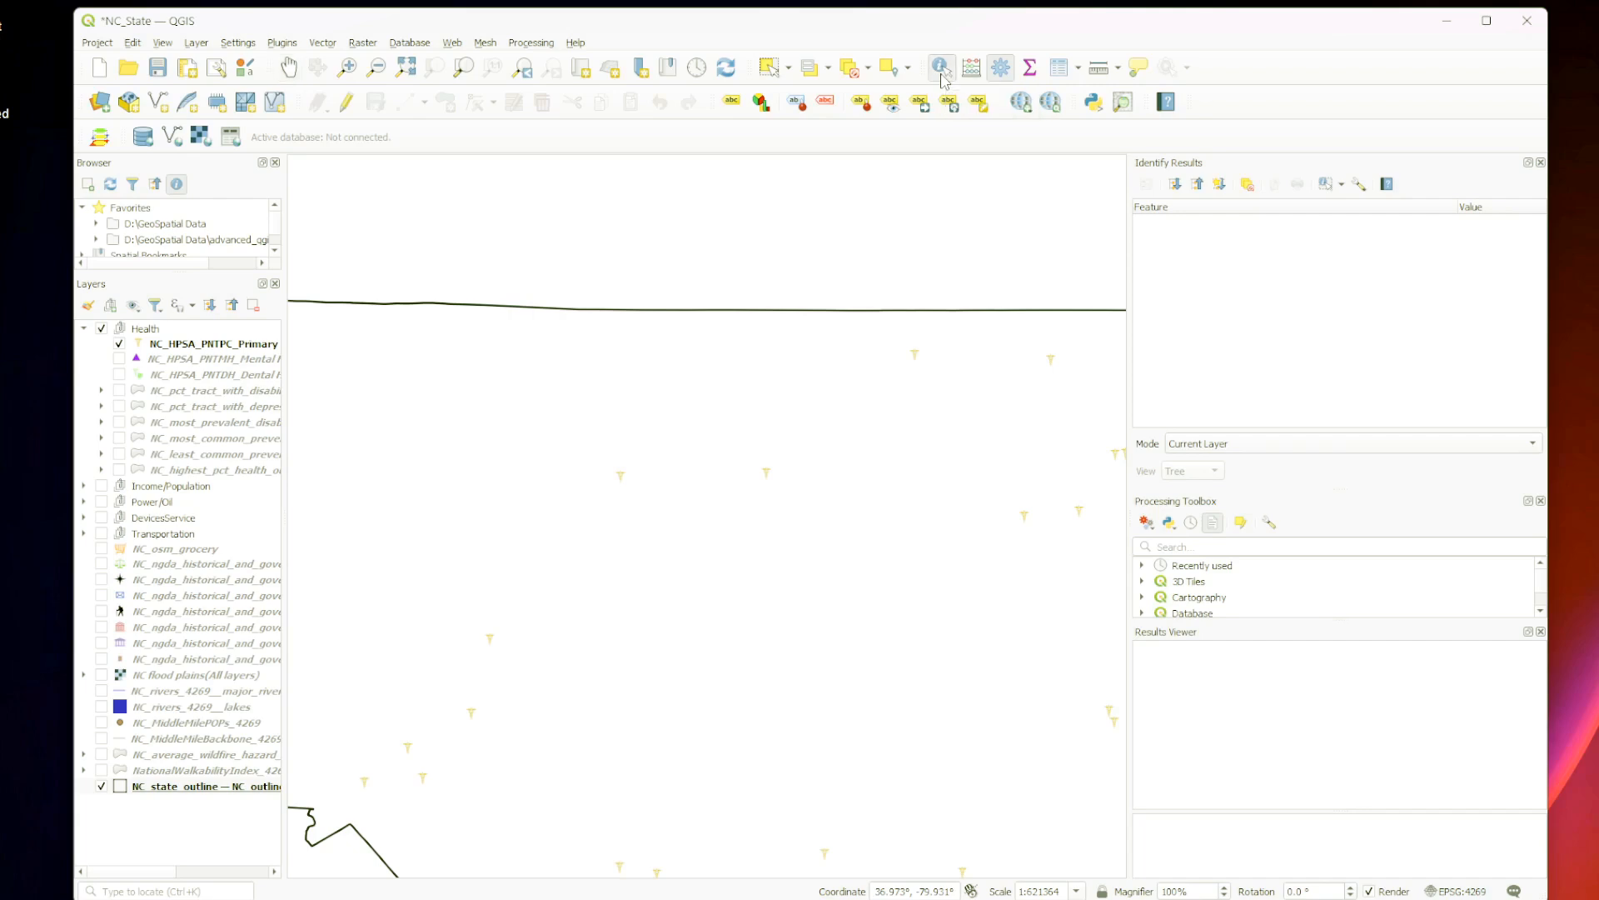
left_click(627, 482)
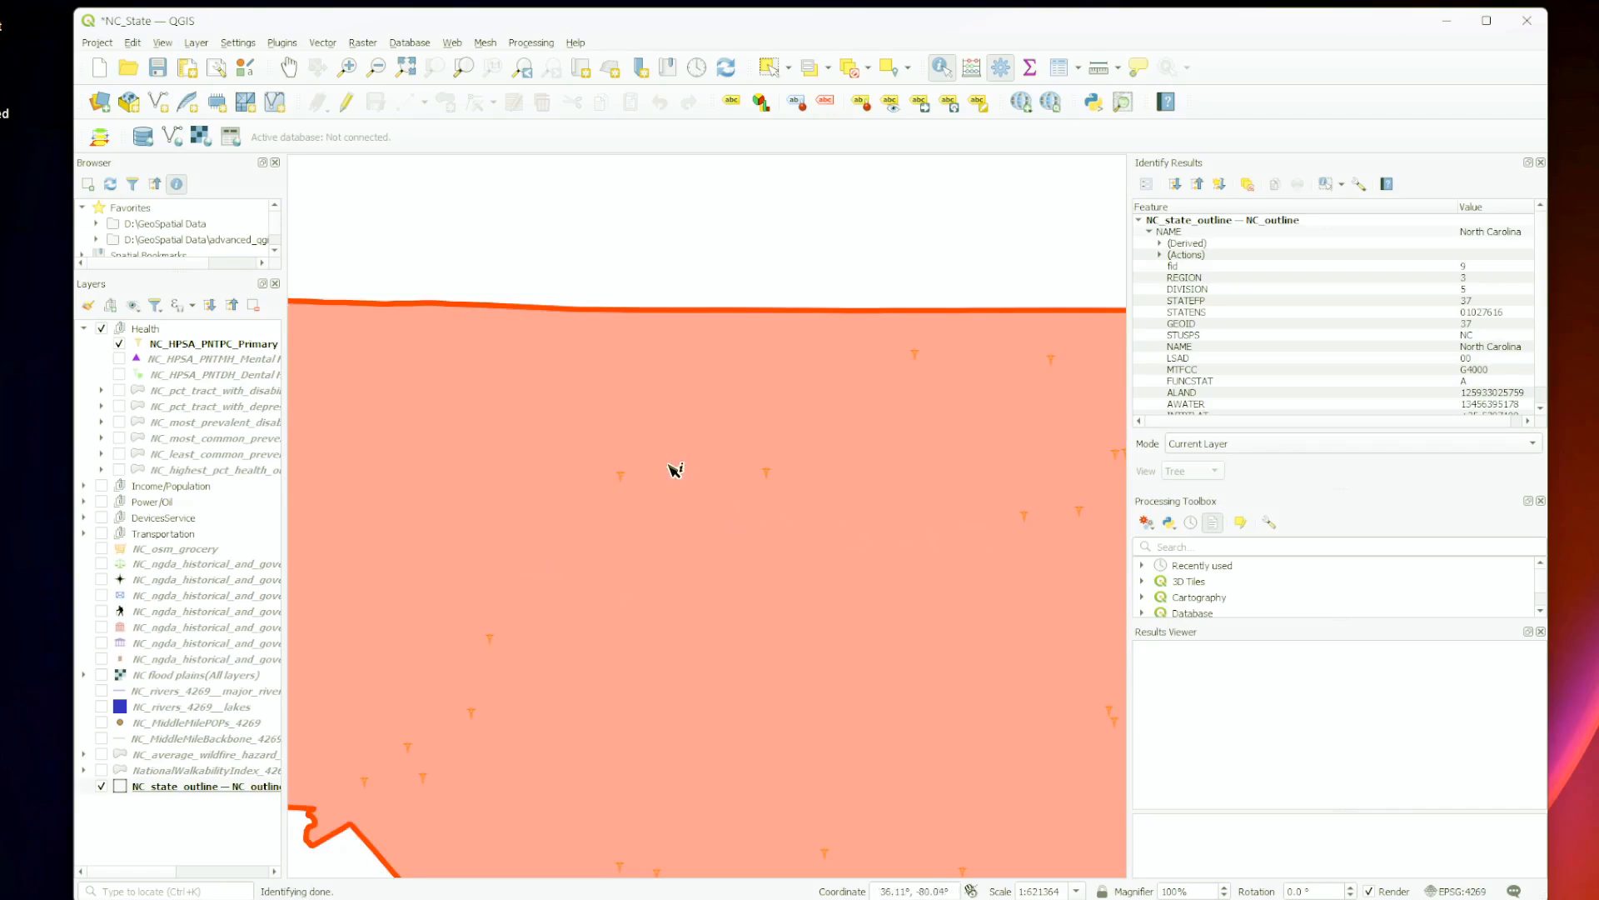
scroll(587, 536, "down", 1)
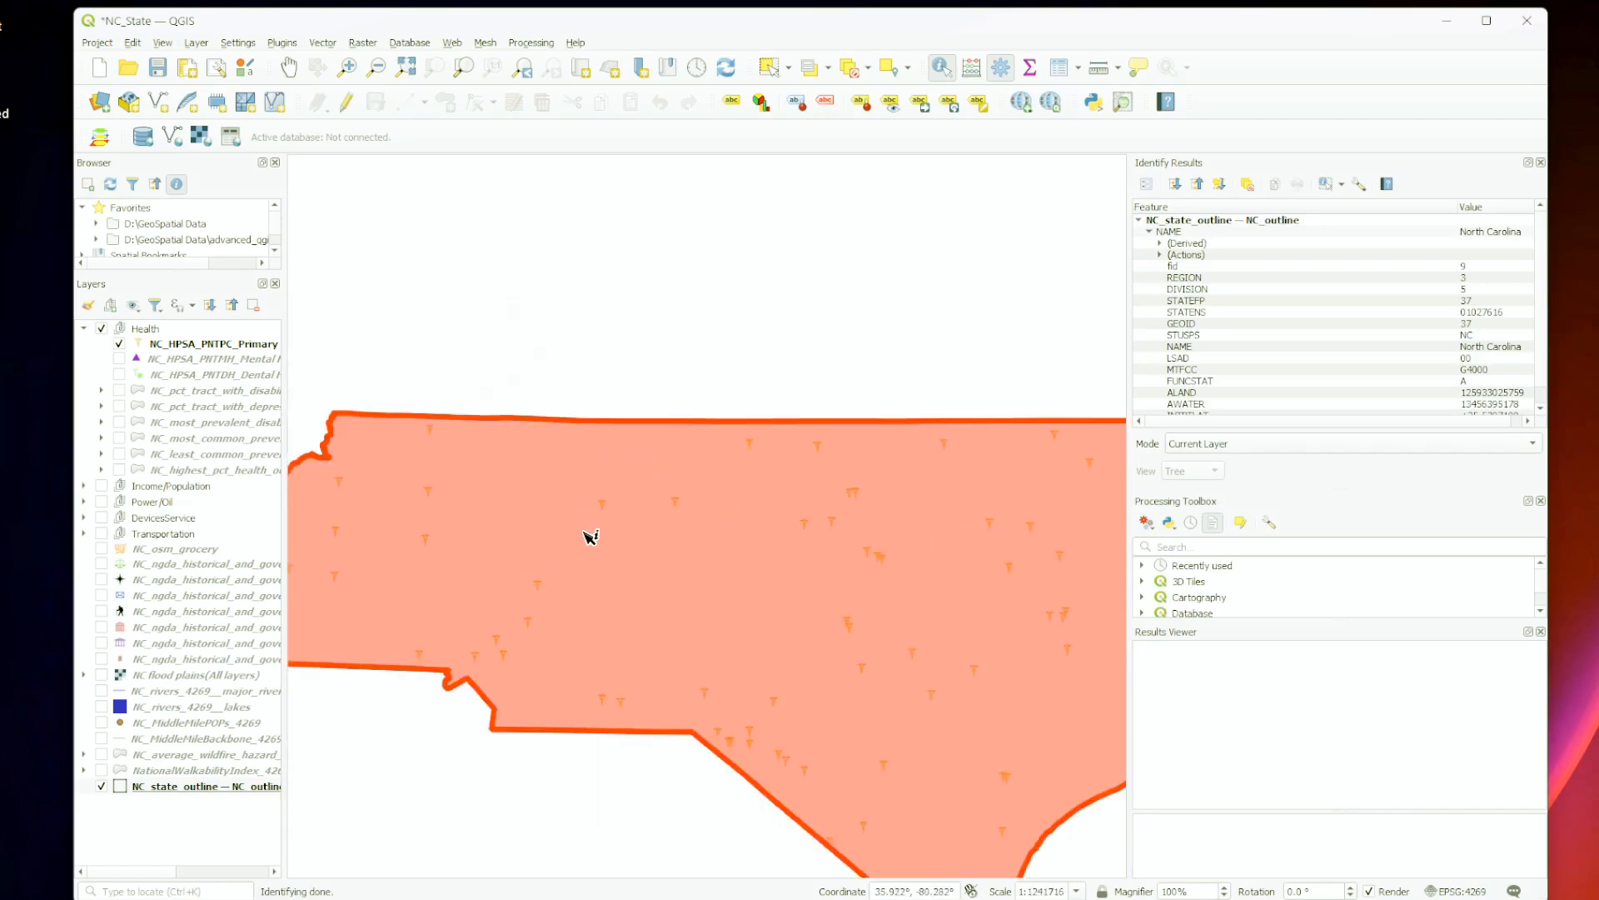
scroll(588, 536, "down", 1)
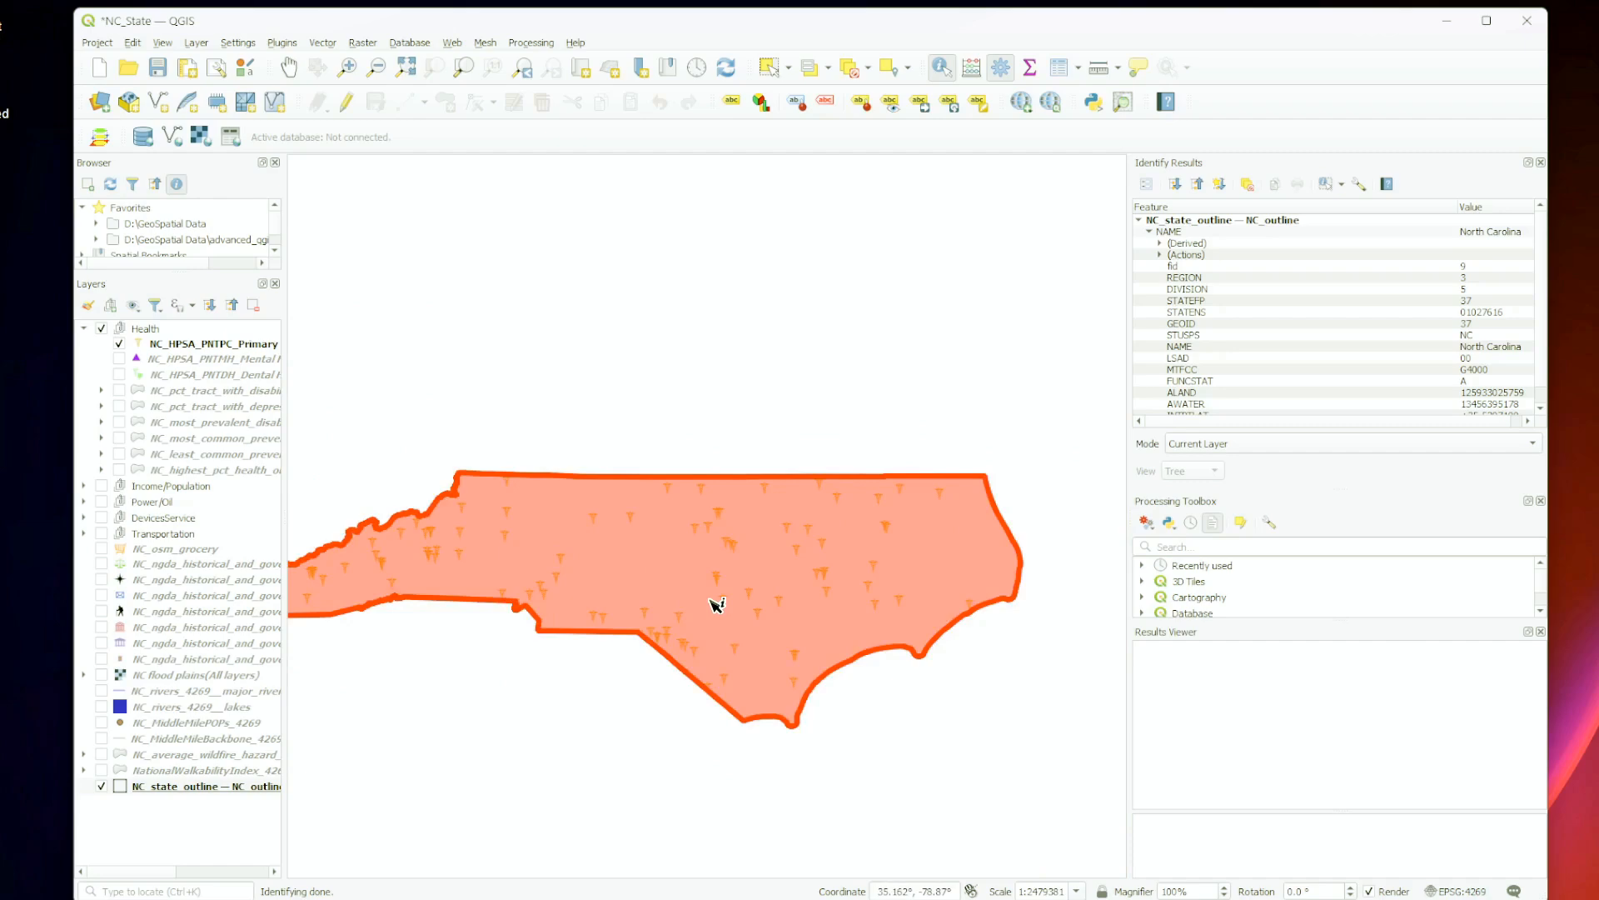
Step: Make NC_HPSA_PNTPC_Primary Care the current layer and identify one of its points in the north of the state
left_click(156, 788)
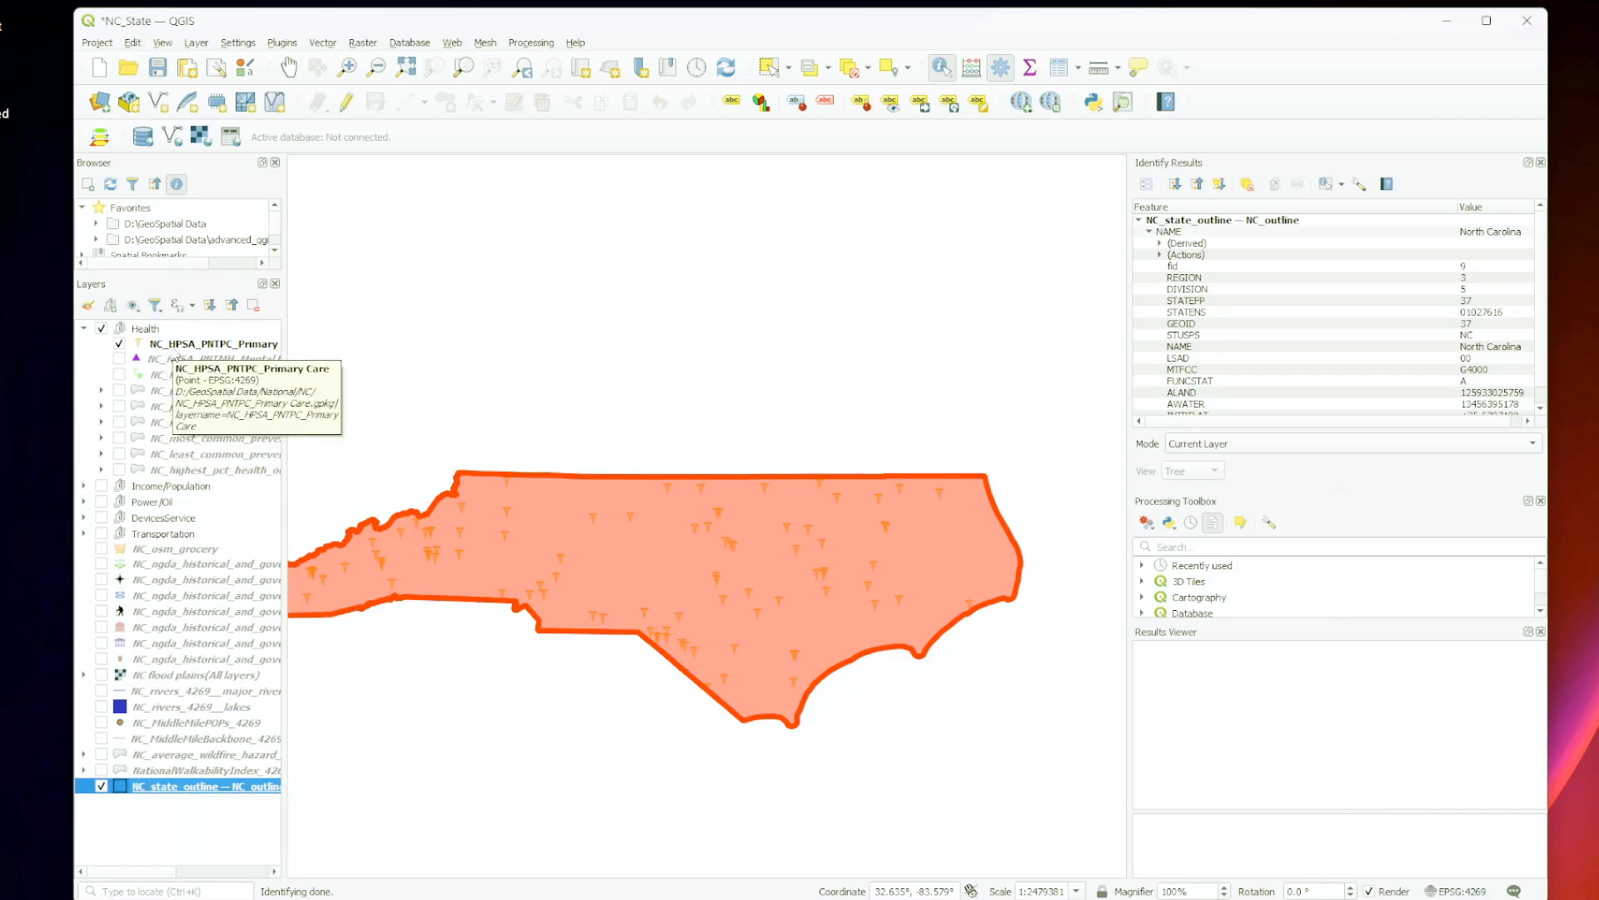
left_click(200, 343)
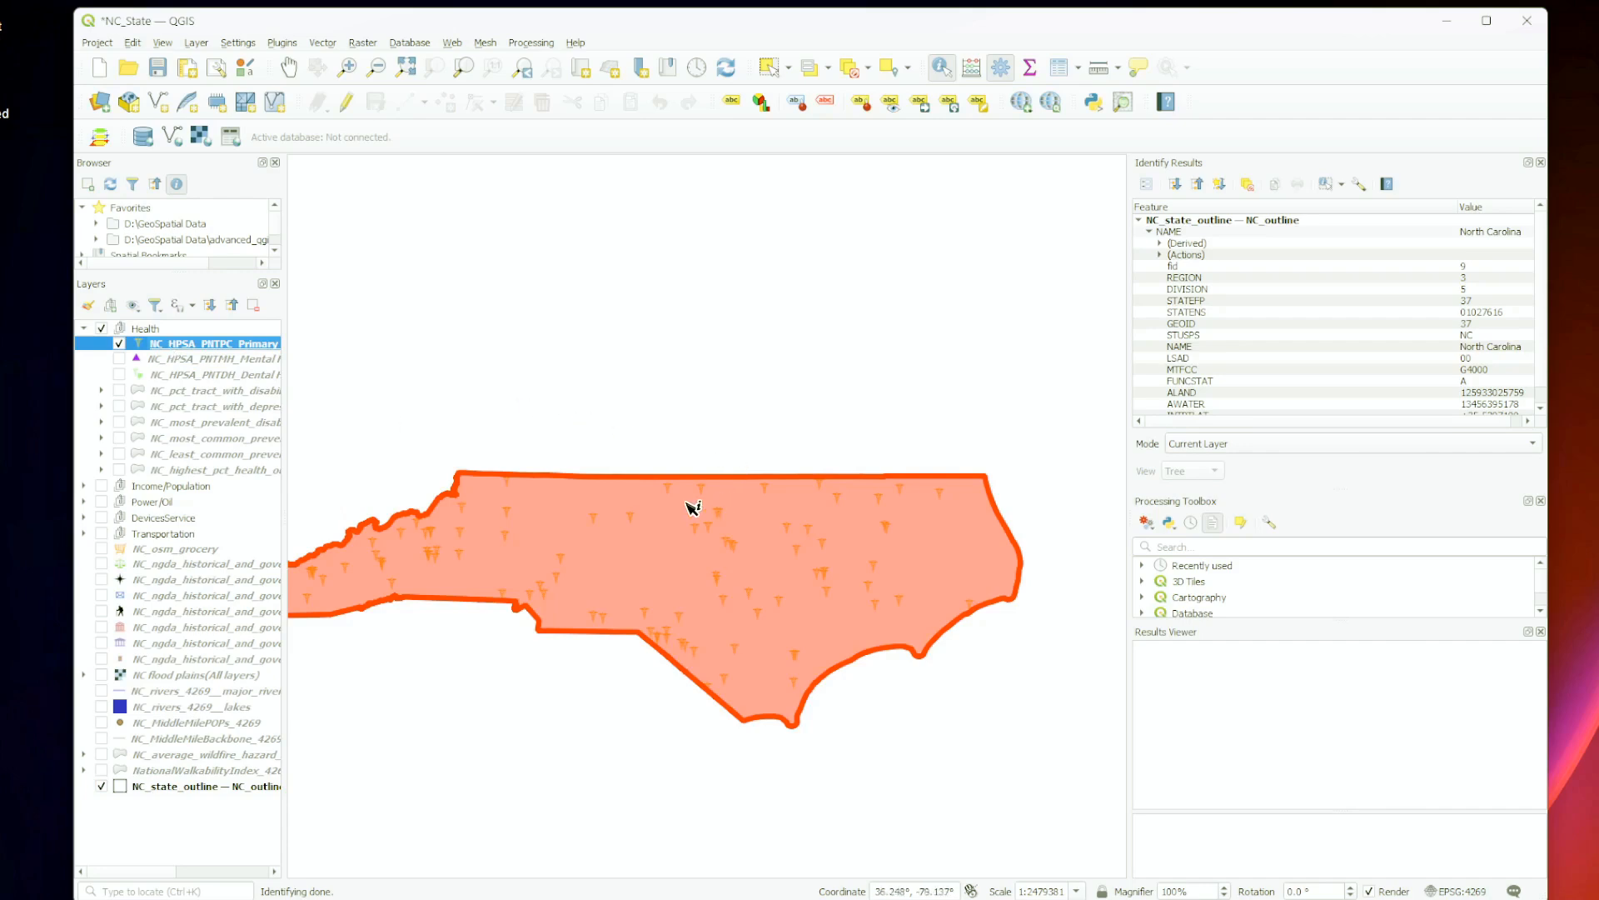
scroll(578, 561, "up", 2)
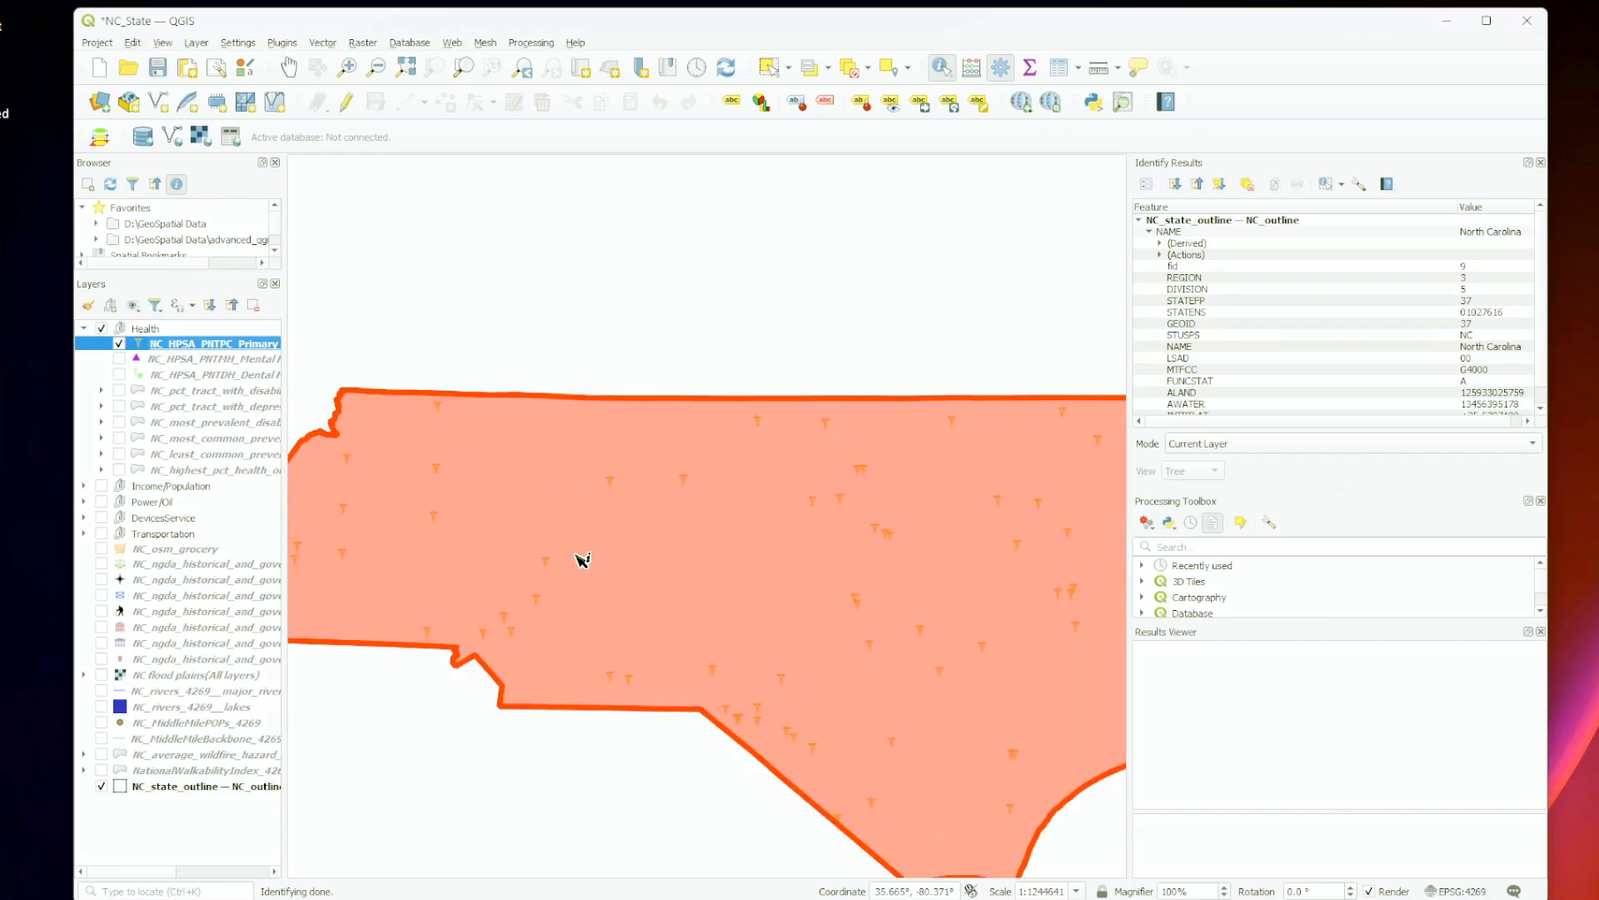
scroll(639, 429, "up", 1)
left_click(651, 385)
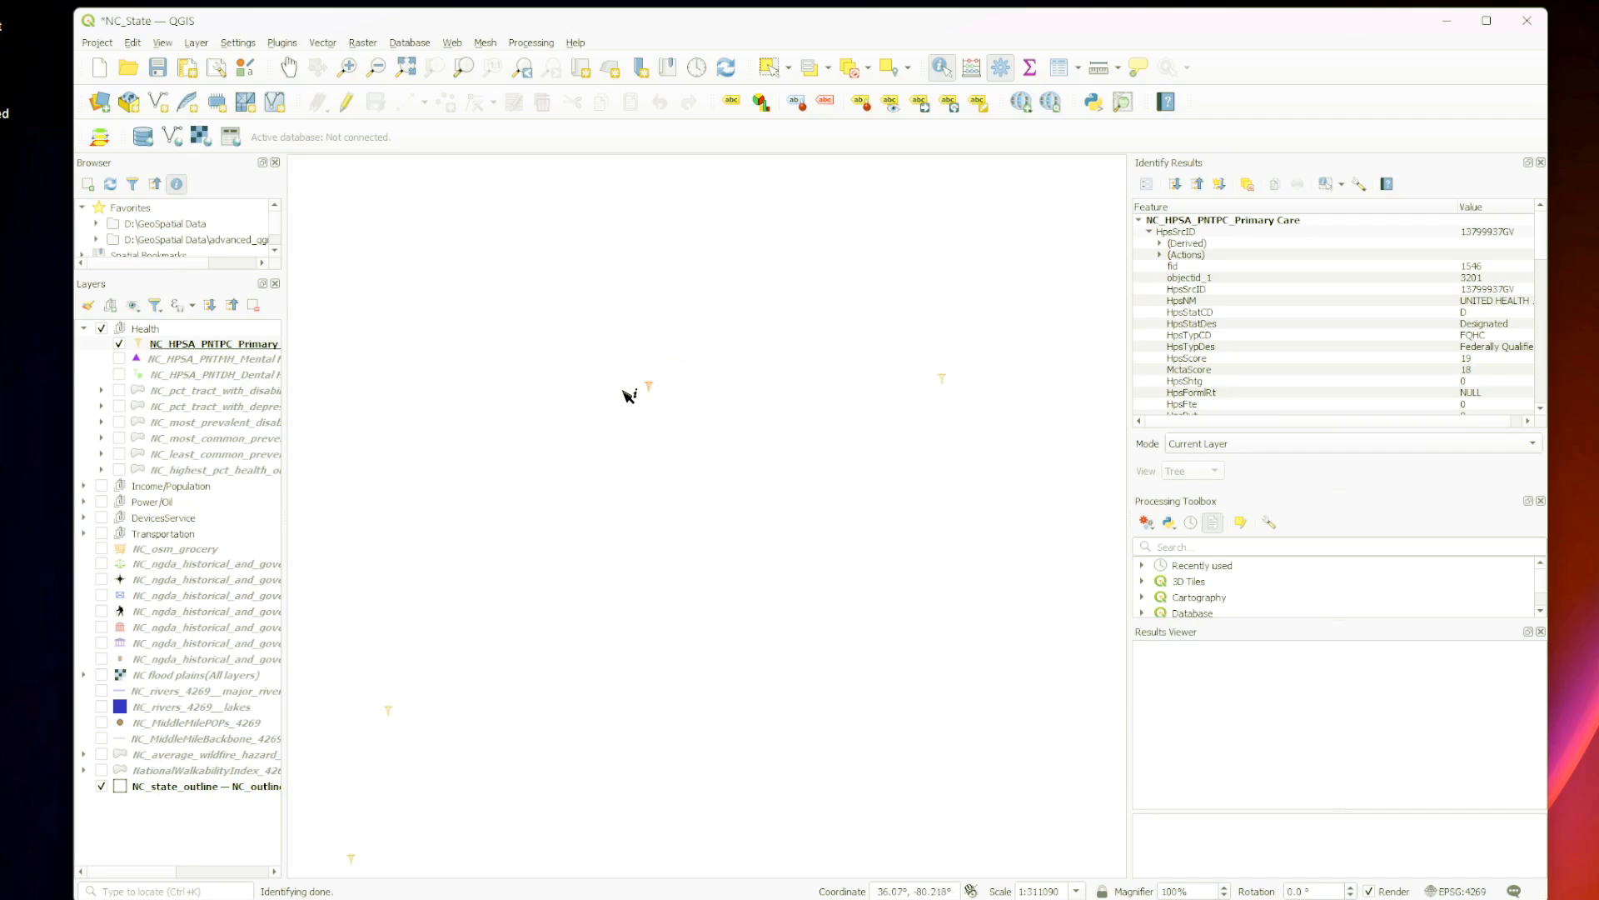
scroll(631, 393, "up", 3)
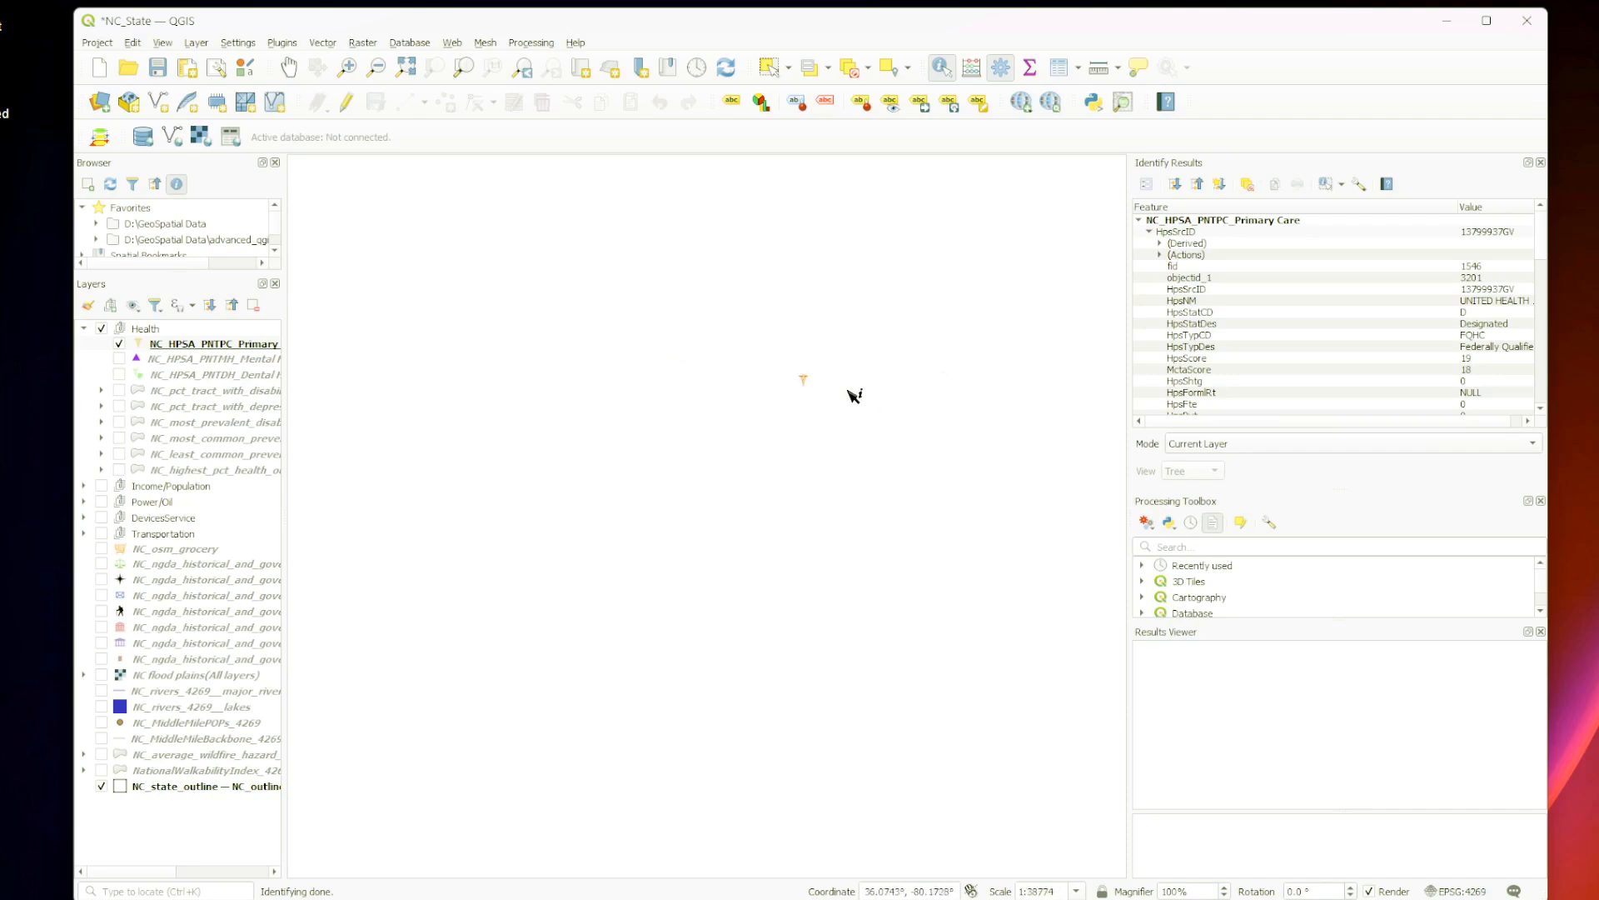
scroll(834, 379, "down", 3)
left_click_drag(901, 435, 703, 456)
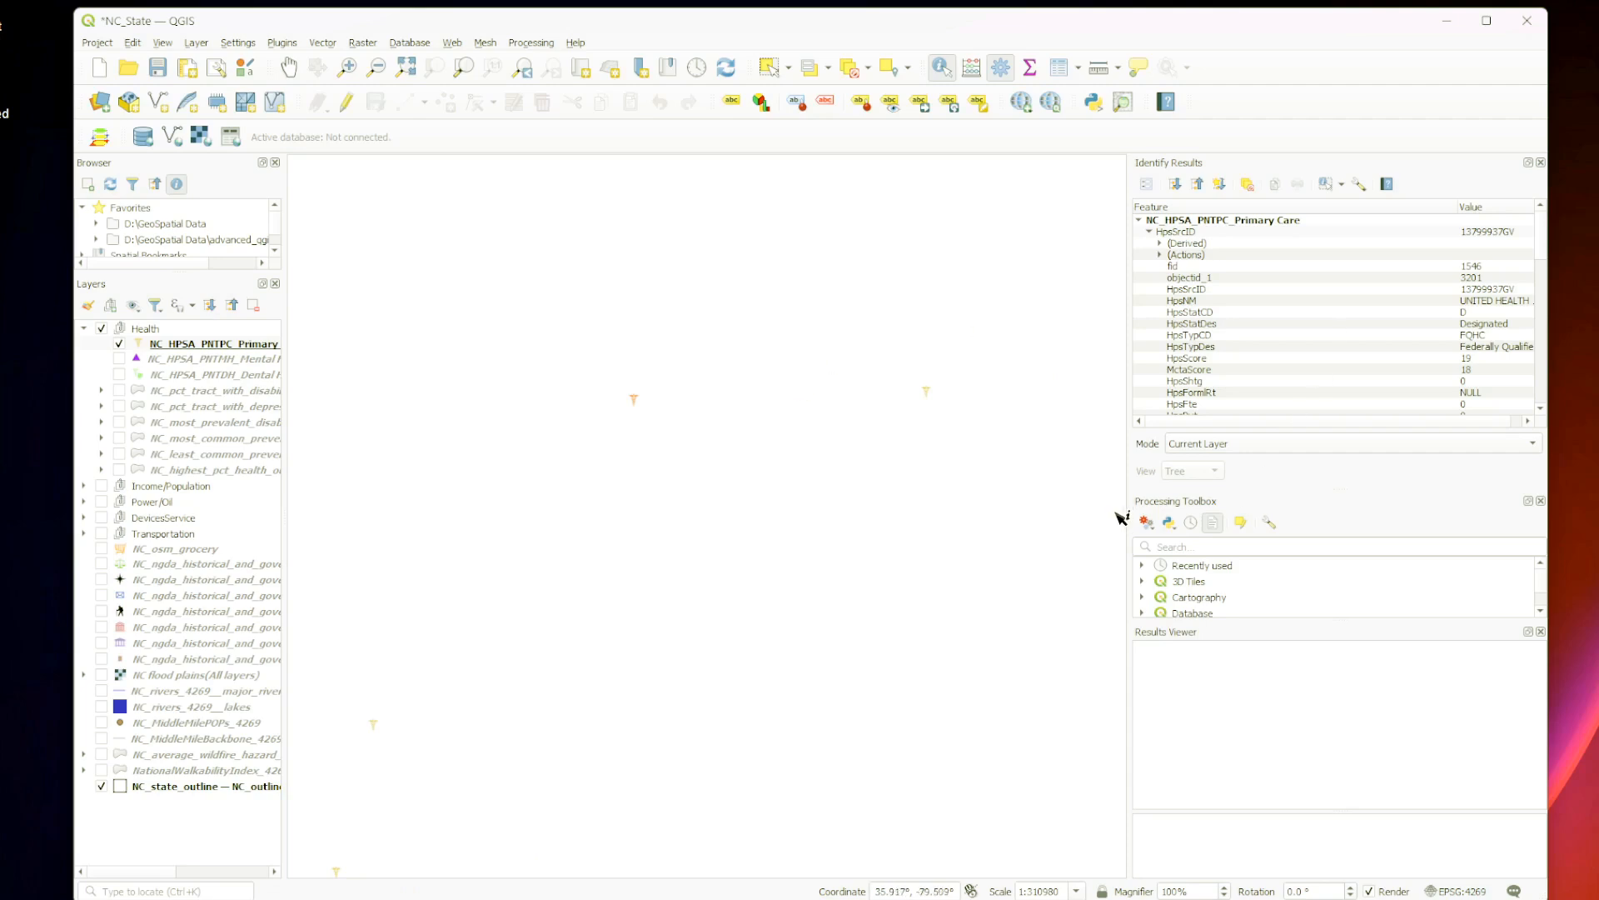
Step: Enlarge the Identify Results area so the point's full attribute values, such as HpsNM, are readable
left_click_drag(1128, 503, 1101, 504)
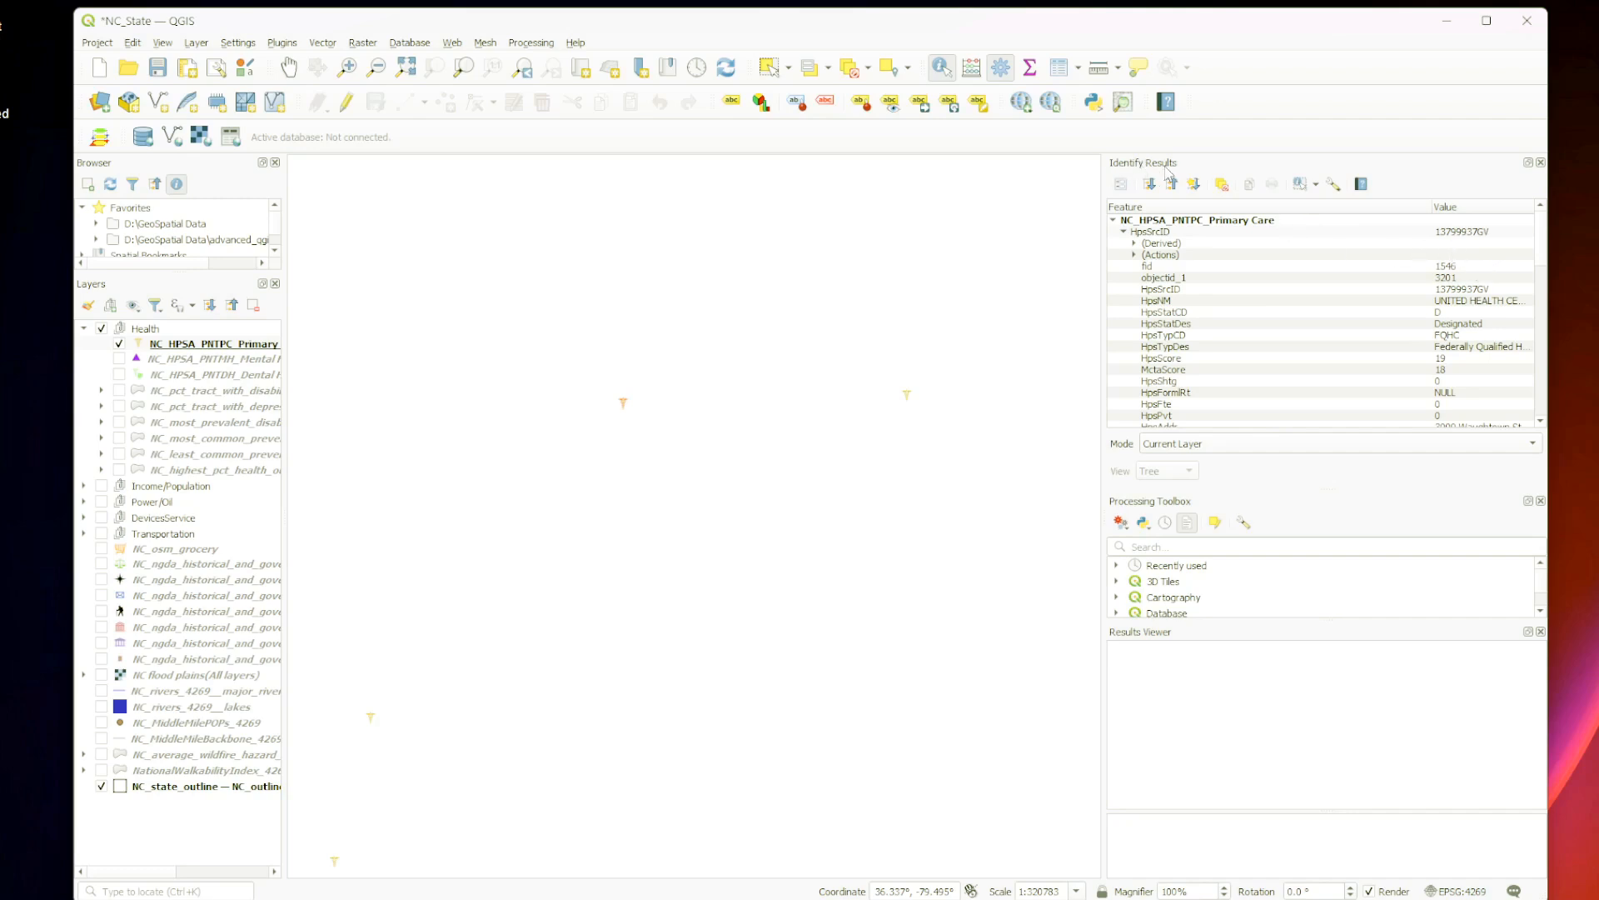
left_click(1468, 303)
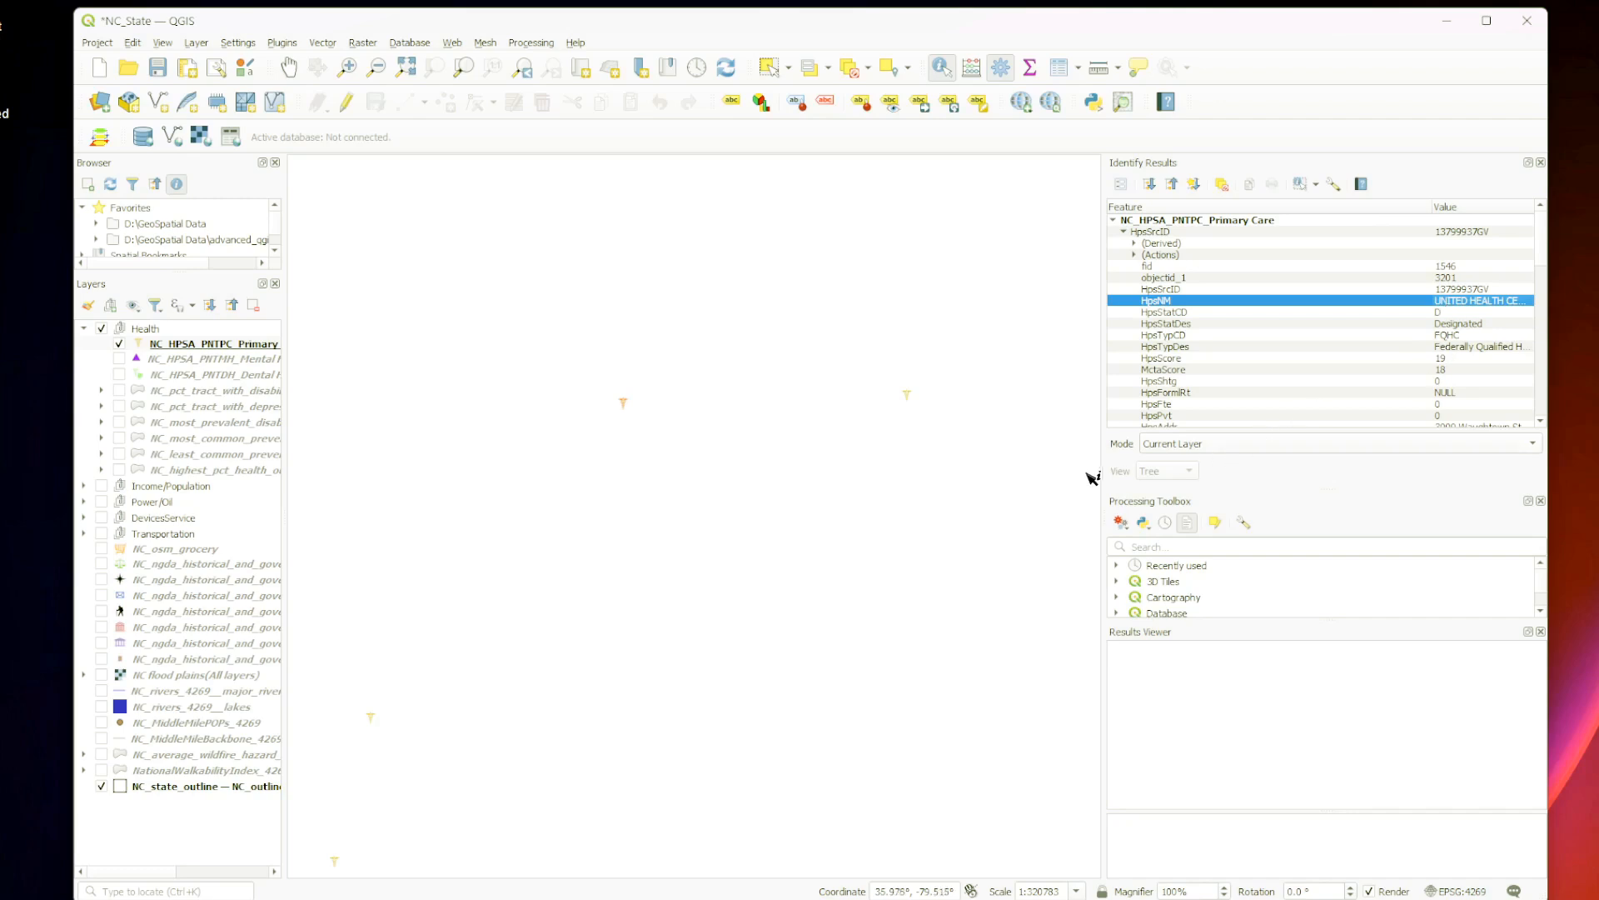
left_click_drag(1103, 469, 816, 492)
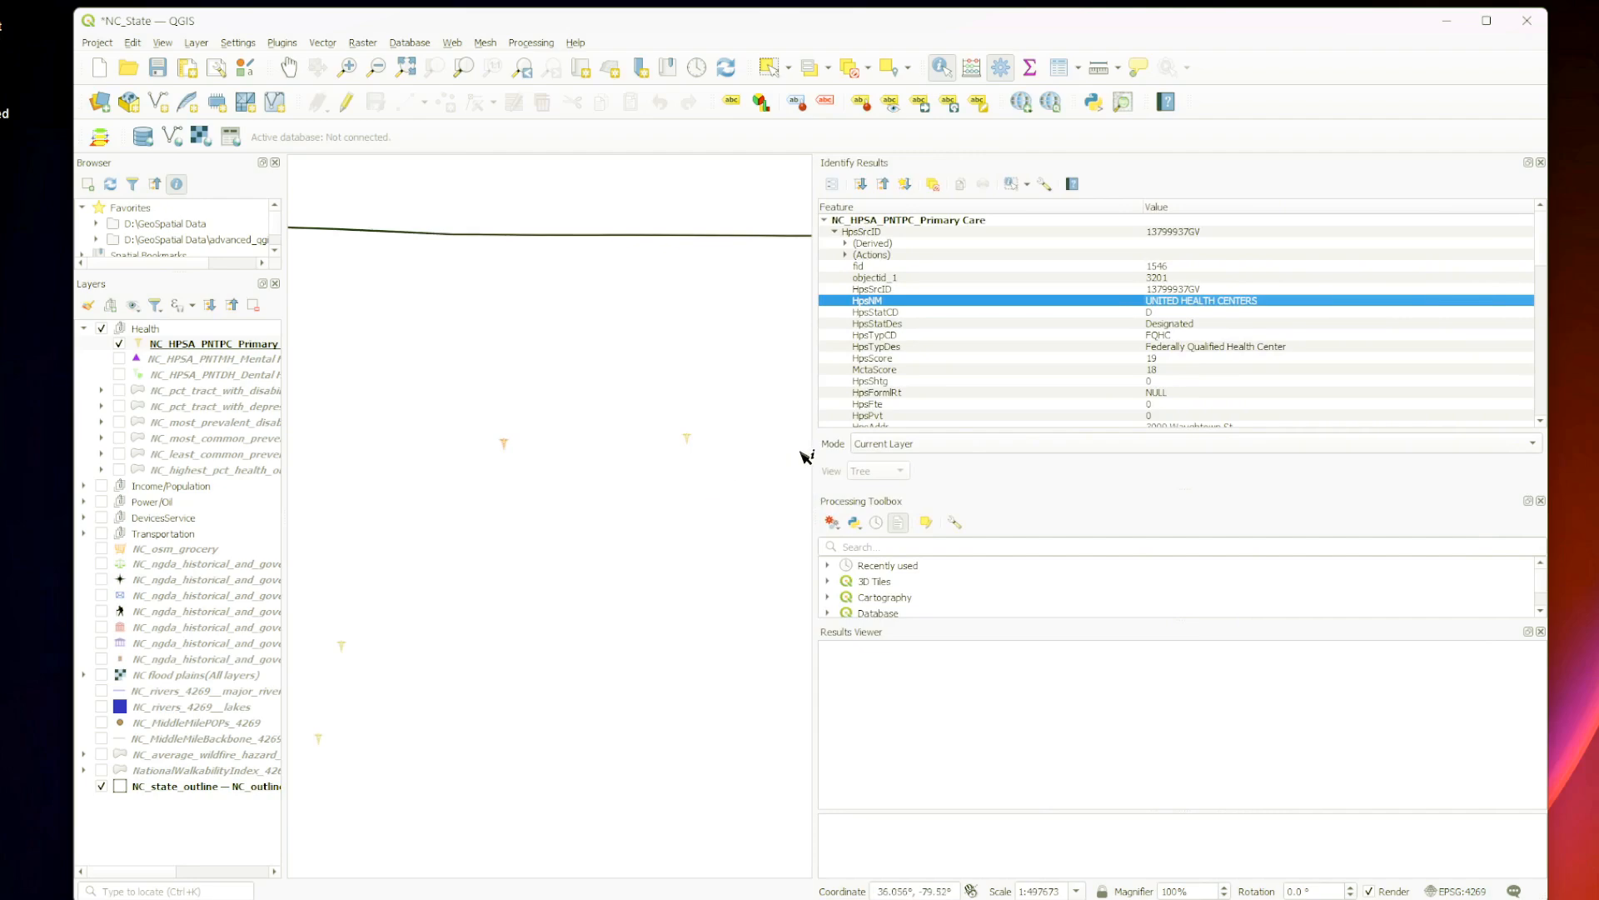
mouse_move(284, 520)
left_mouse_down()
mouse_move(429, 512)
mouse_move(285, 514)
left_mouse_up()
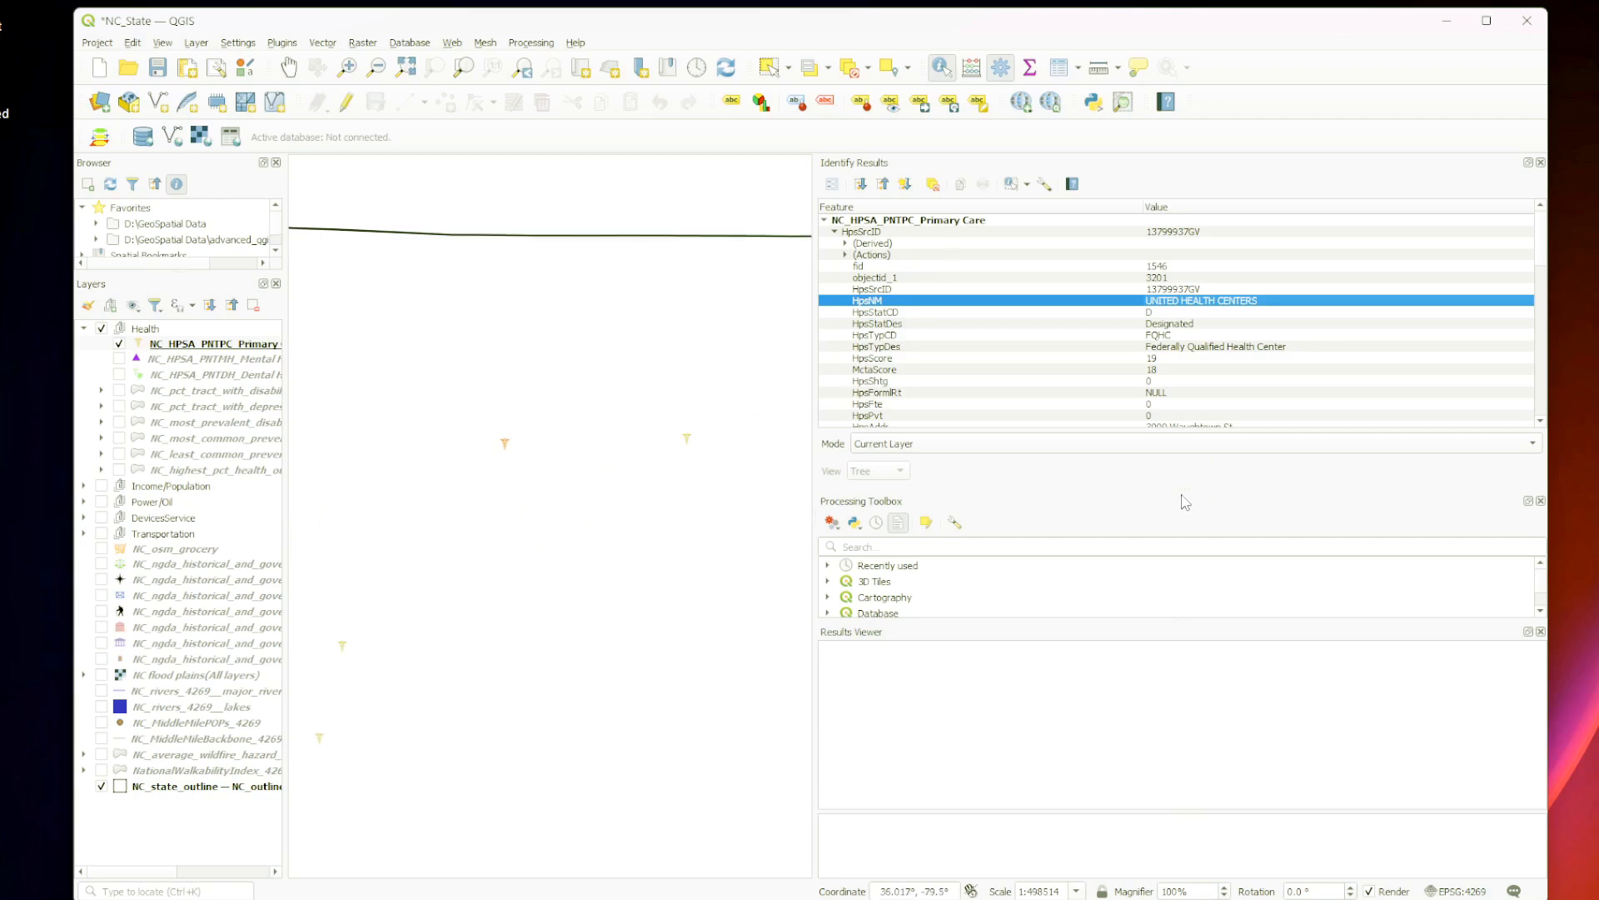
mouse_move(1181, 494)
left_mouse_down()
mouse_move(1170, 566)
mouse_move(1170, 508)
left_mouse_up()
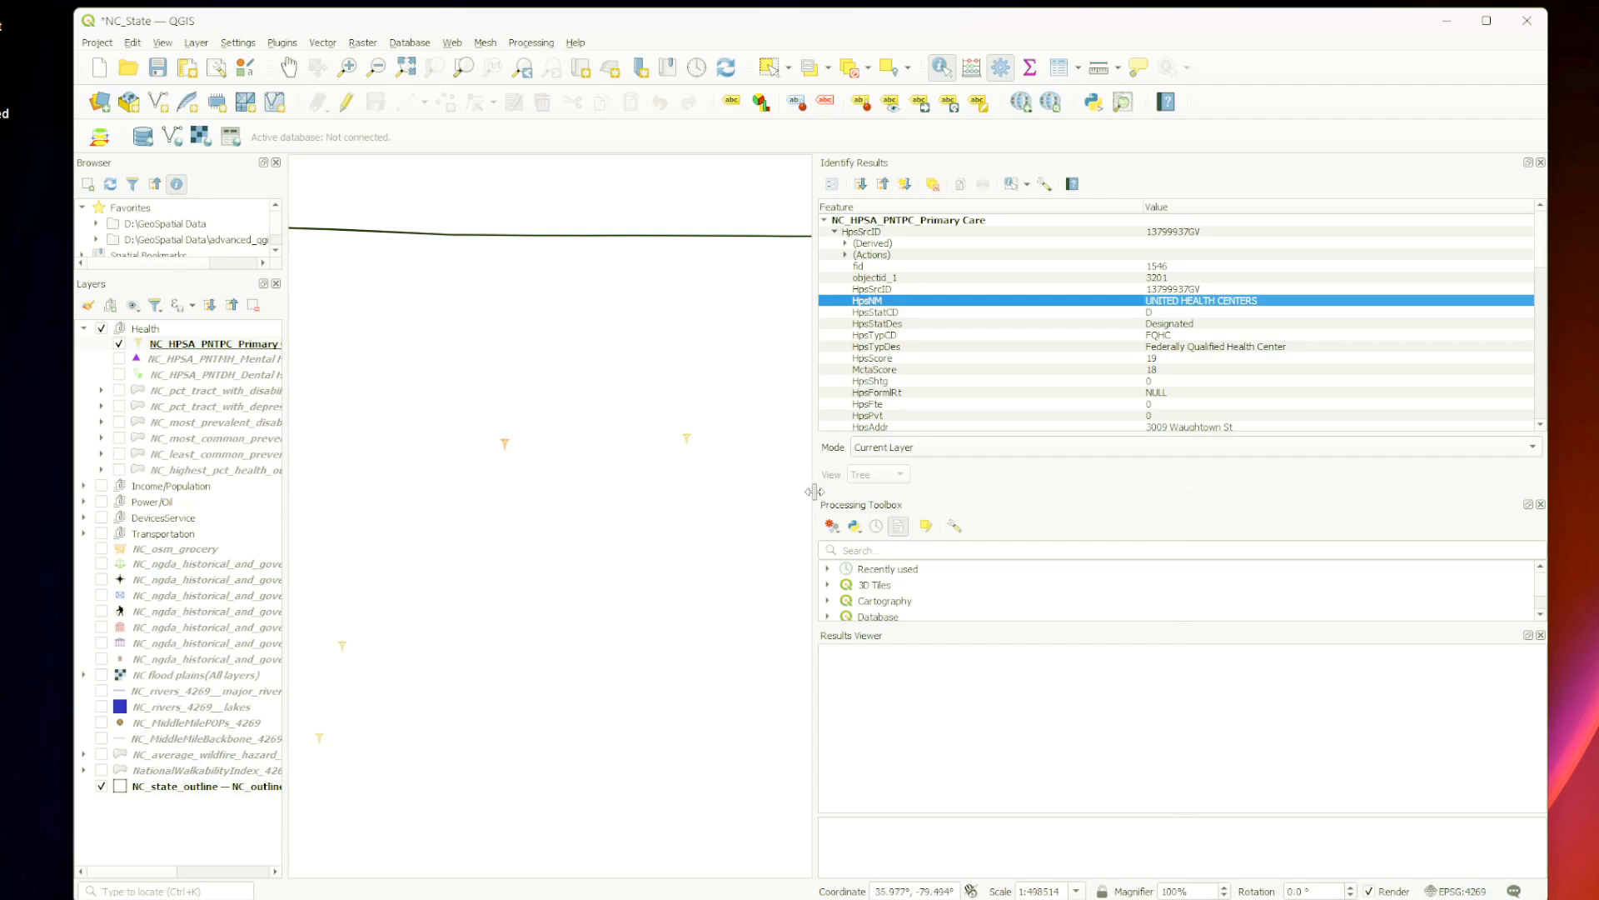
left_click_drag(814, 492, 866, 492)
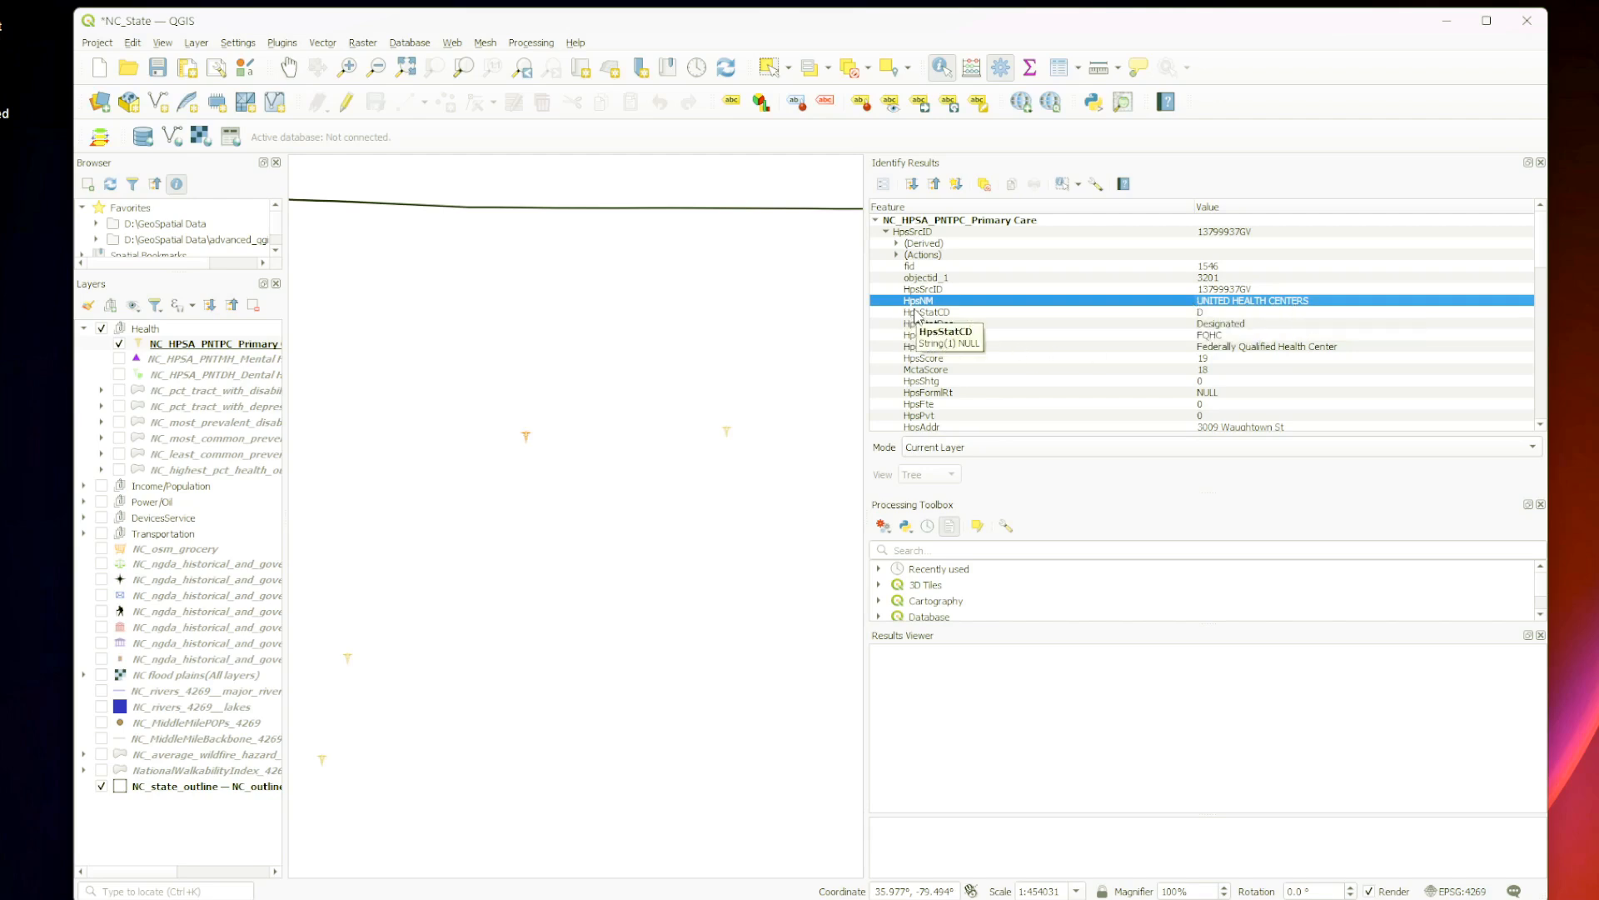
Step: Examine the address and city attributes, HpsAddr and HpsCity, of the identified primary care point
scroll(945, 387, "down", 1)
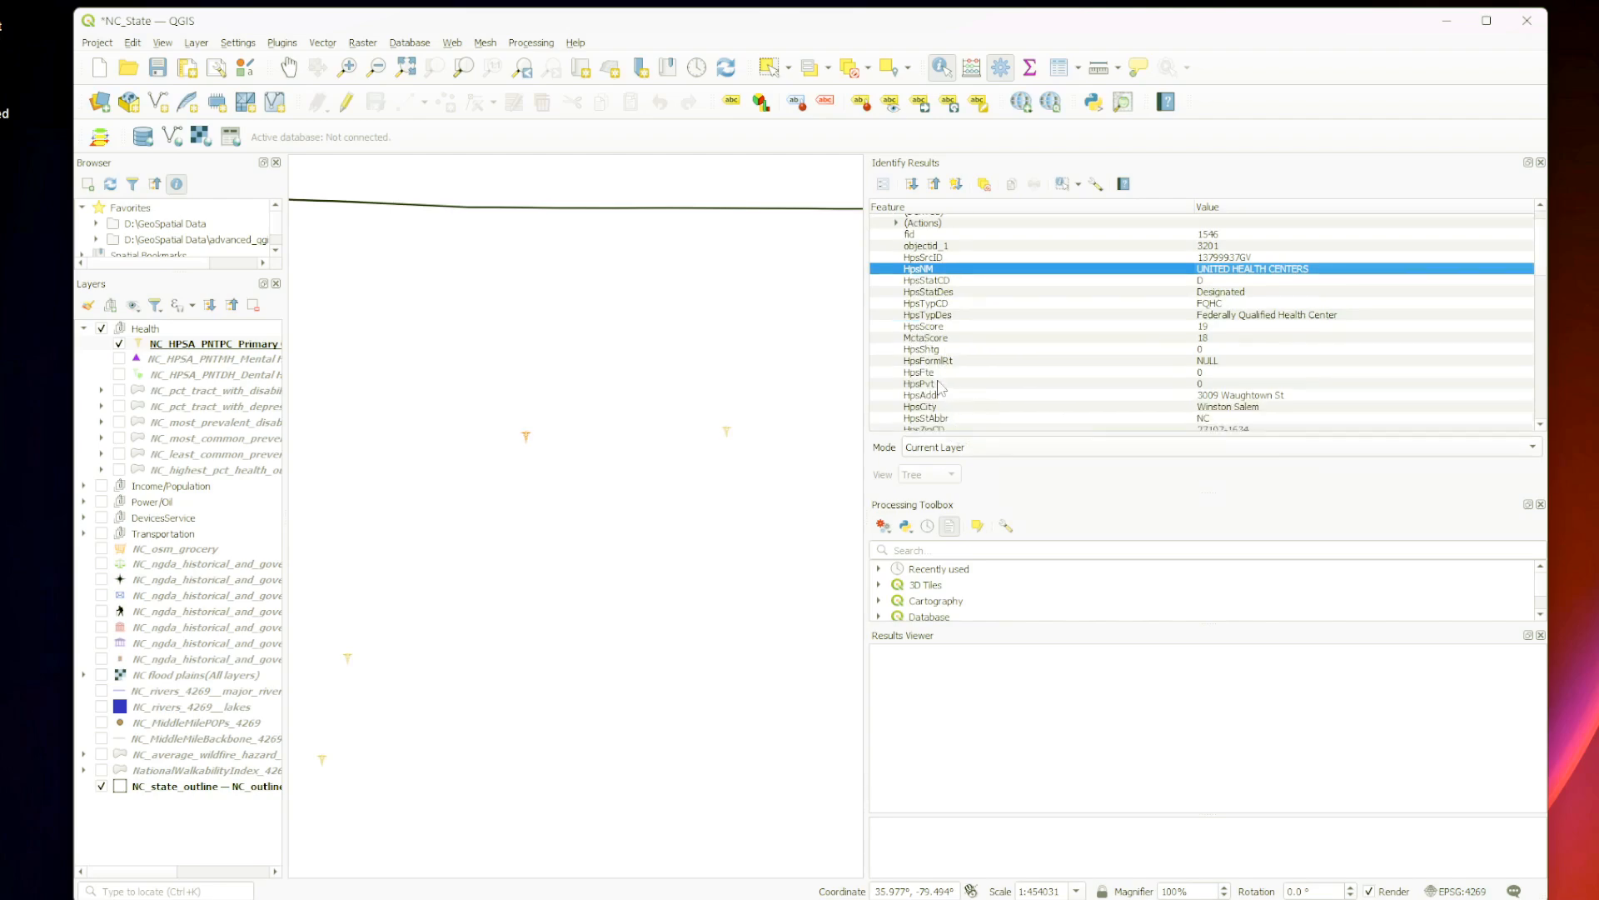
left_click(952, 397)
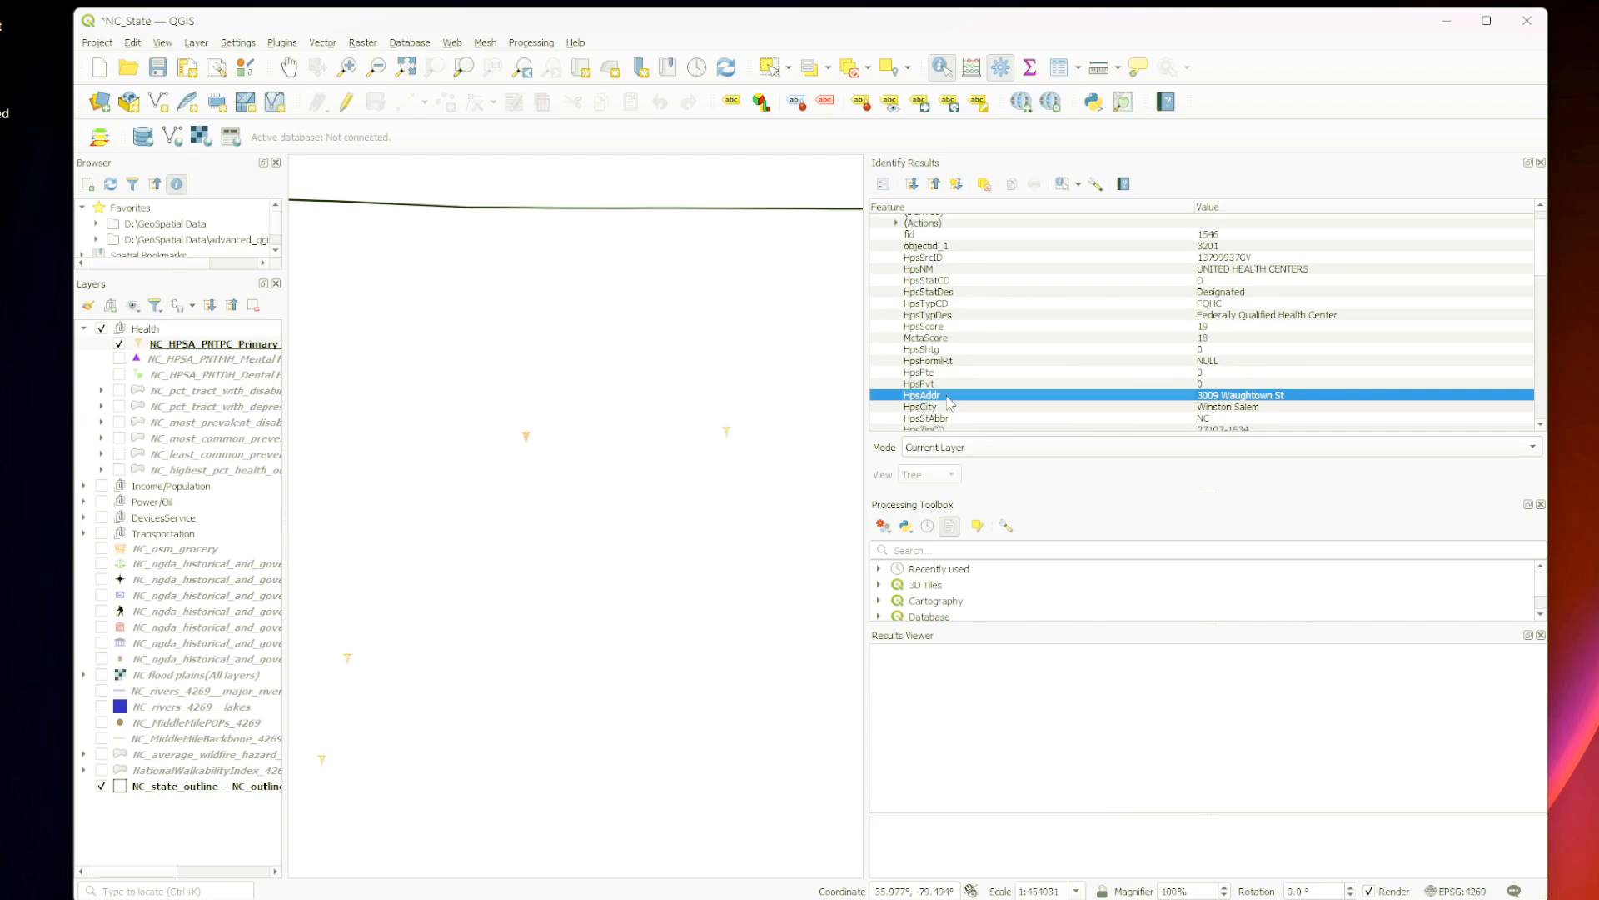
left_click(1374, 408)
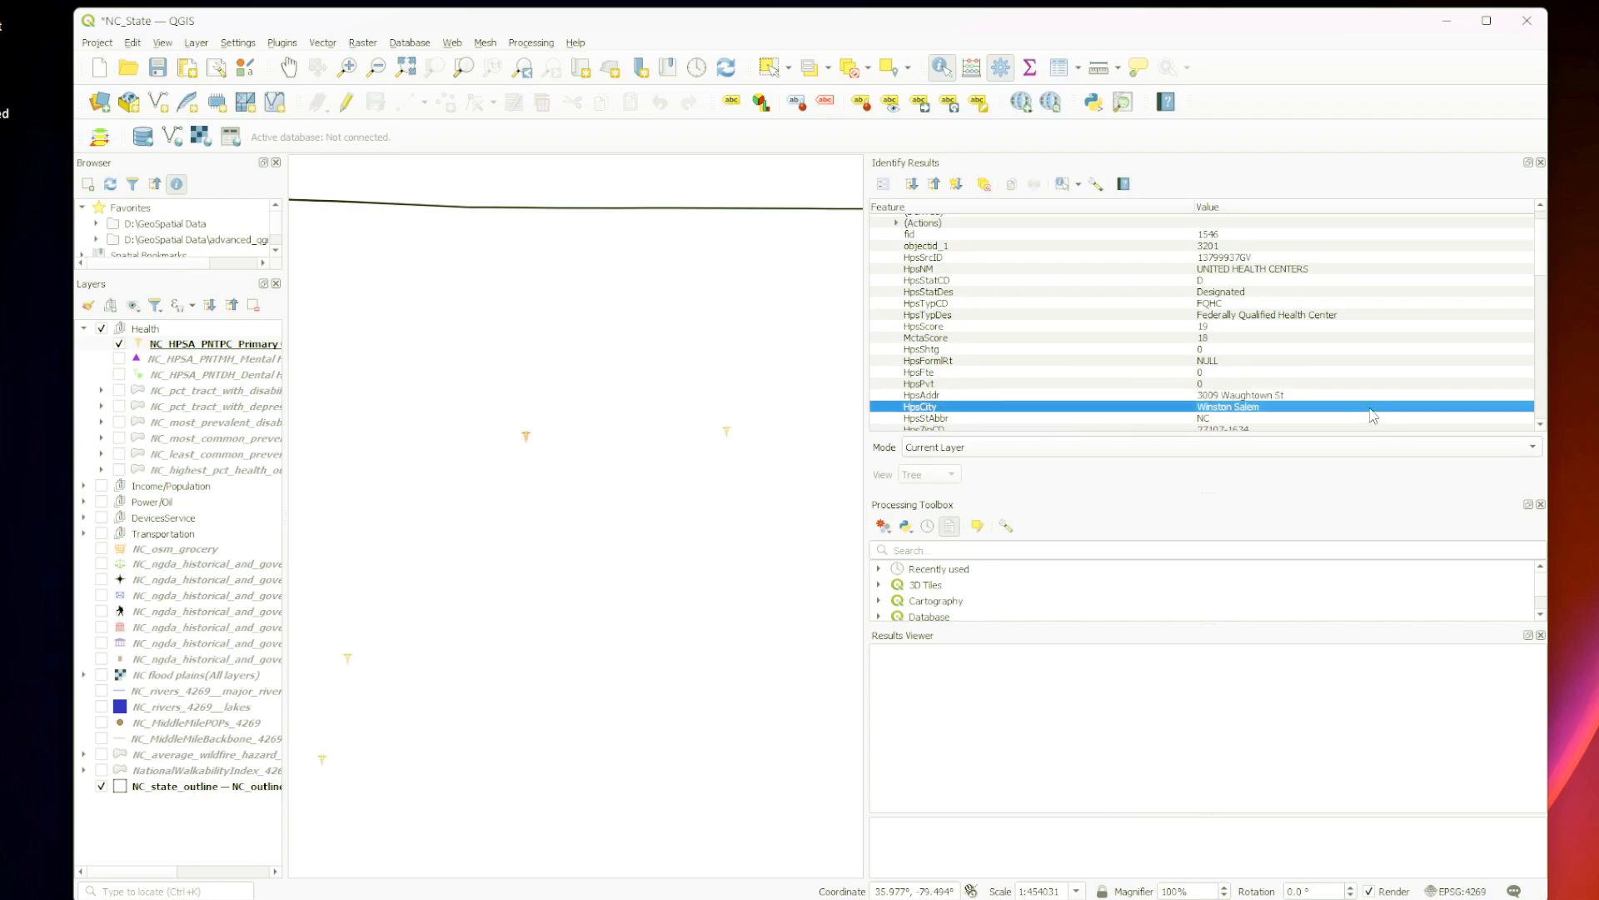
Step: Examine the primary care point's state and ZIP attributes, HpsStAbbr and HpsZipCD, and the remaining fields below them
left_click(1370, 419)
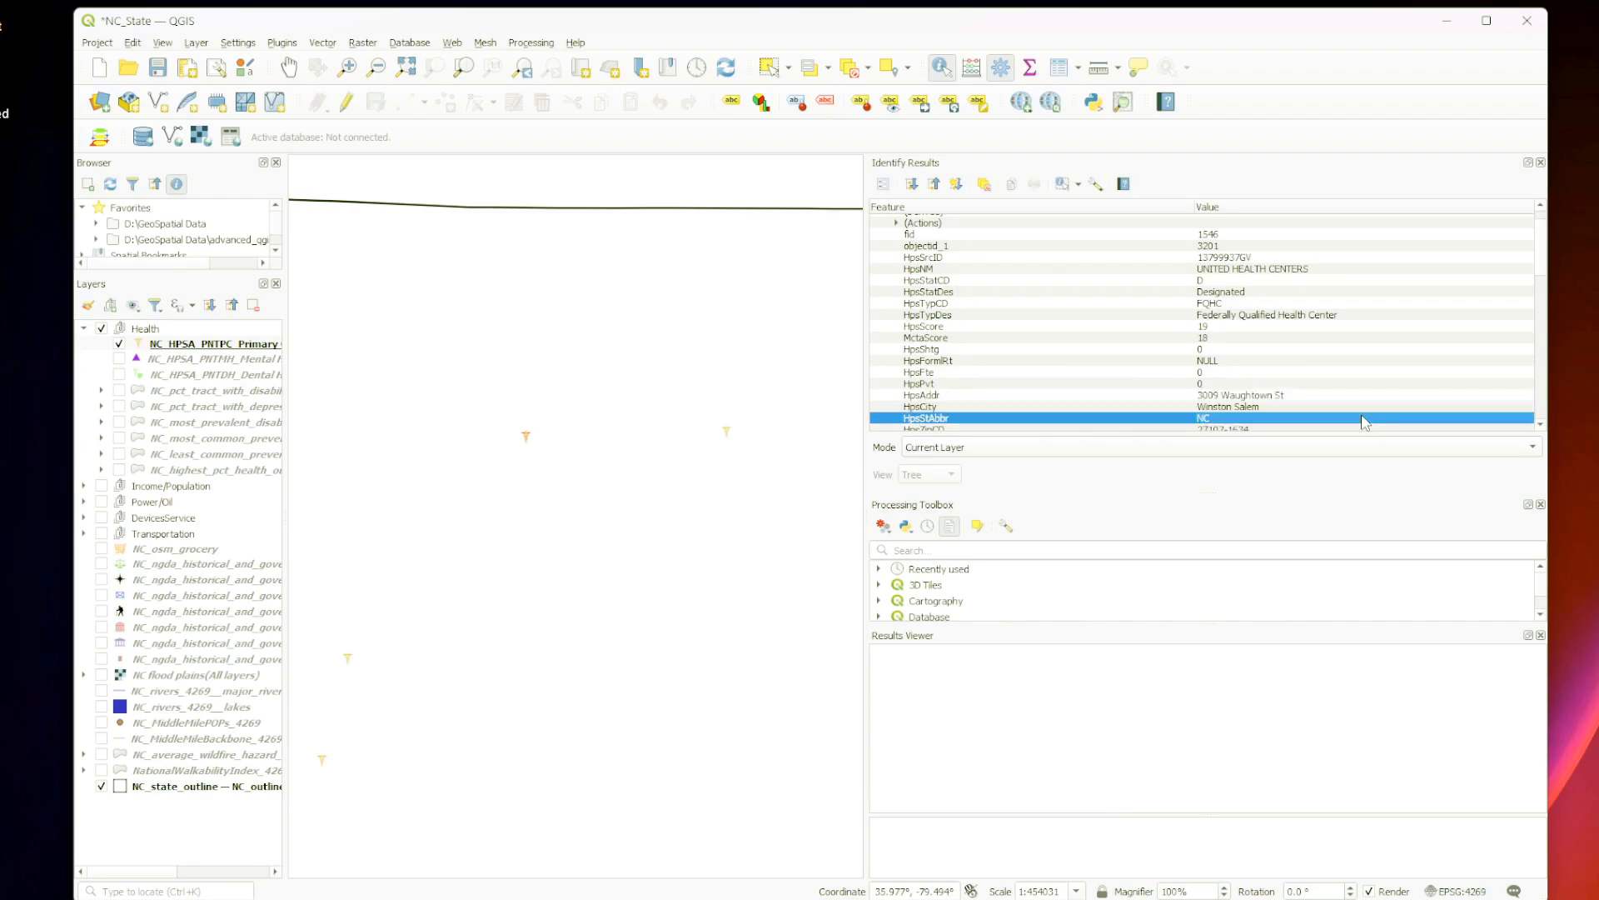
scroll(1366, 421, "down", 1)
left_click(1376, 399)
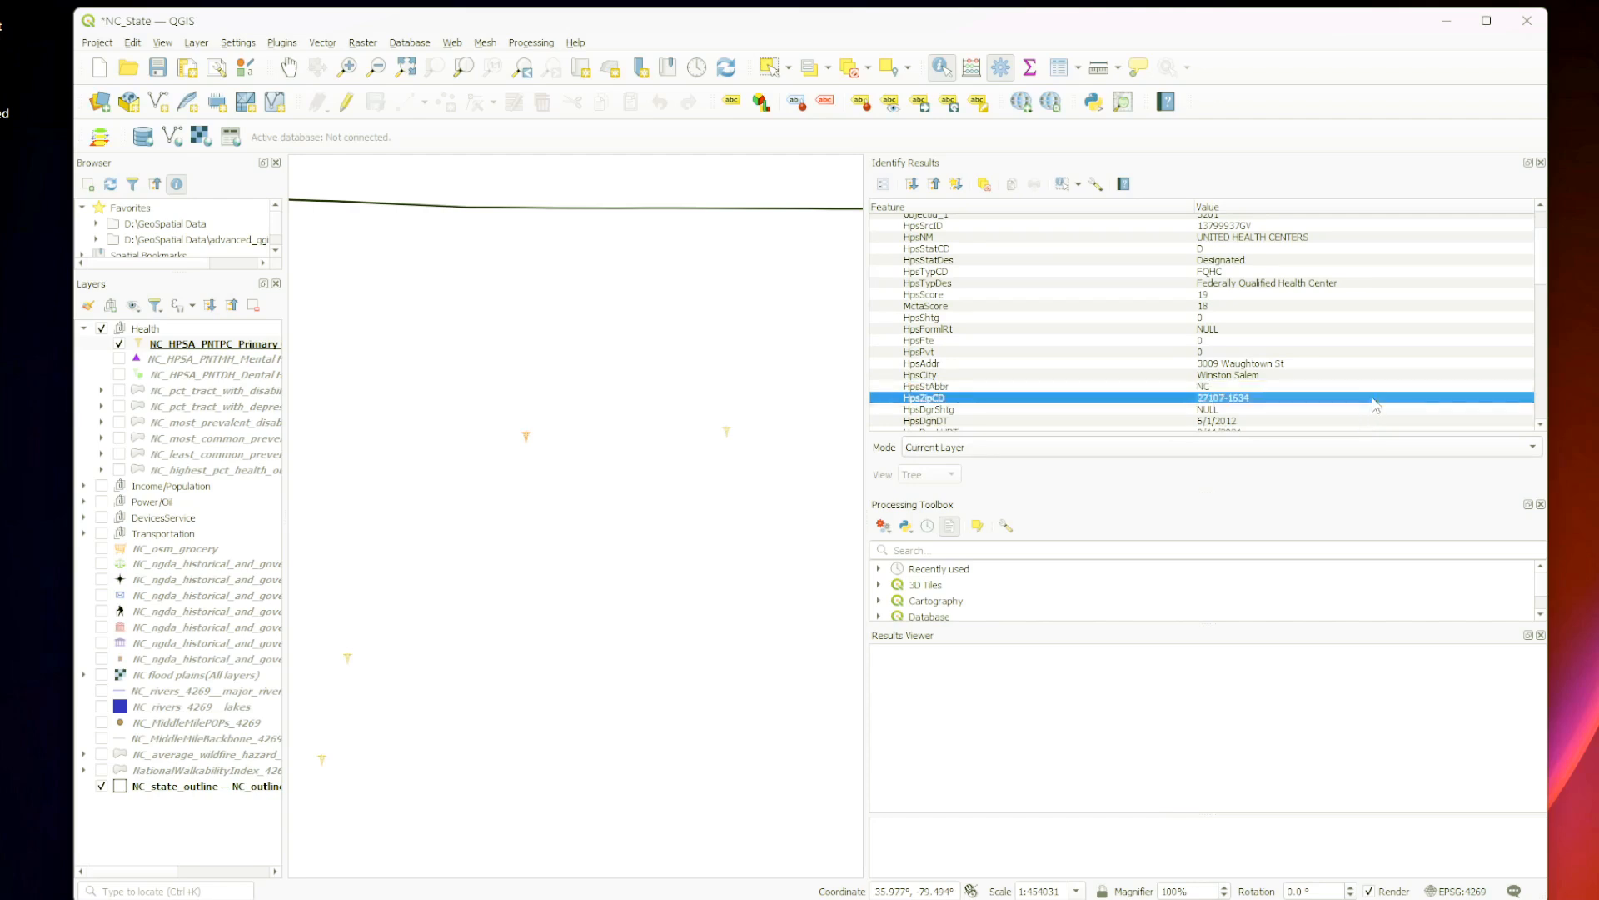
scroll(1357, 404, "down", 2)
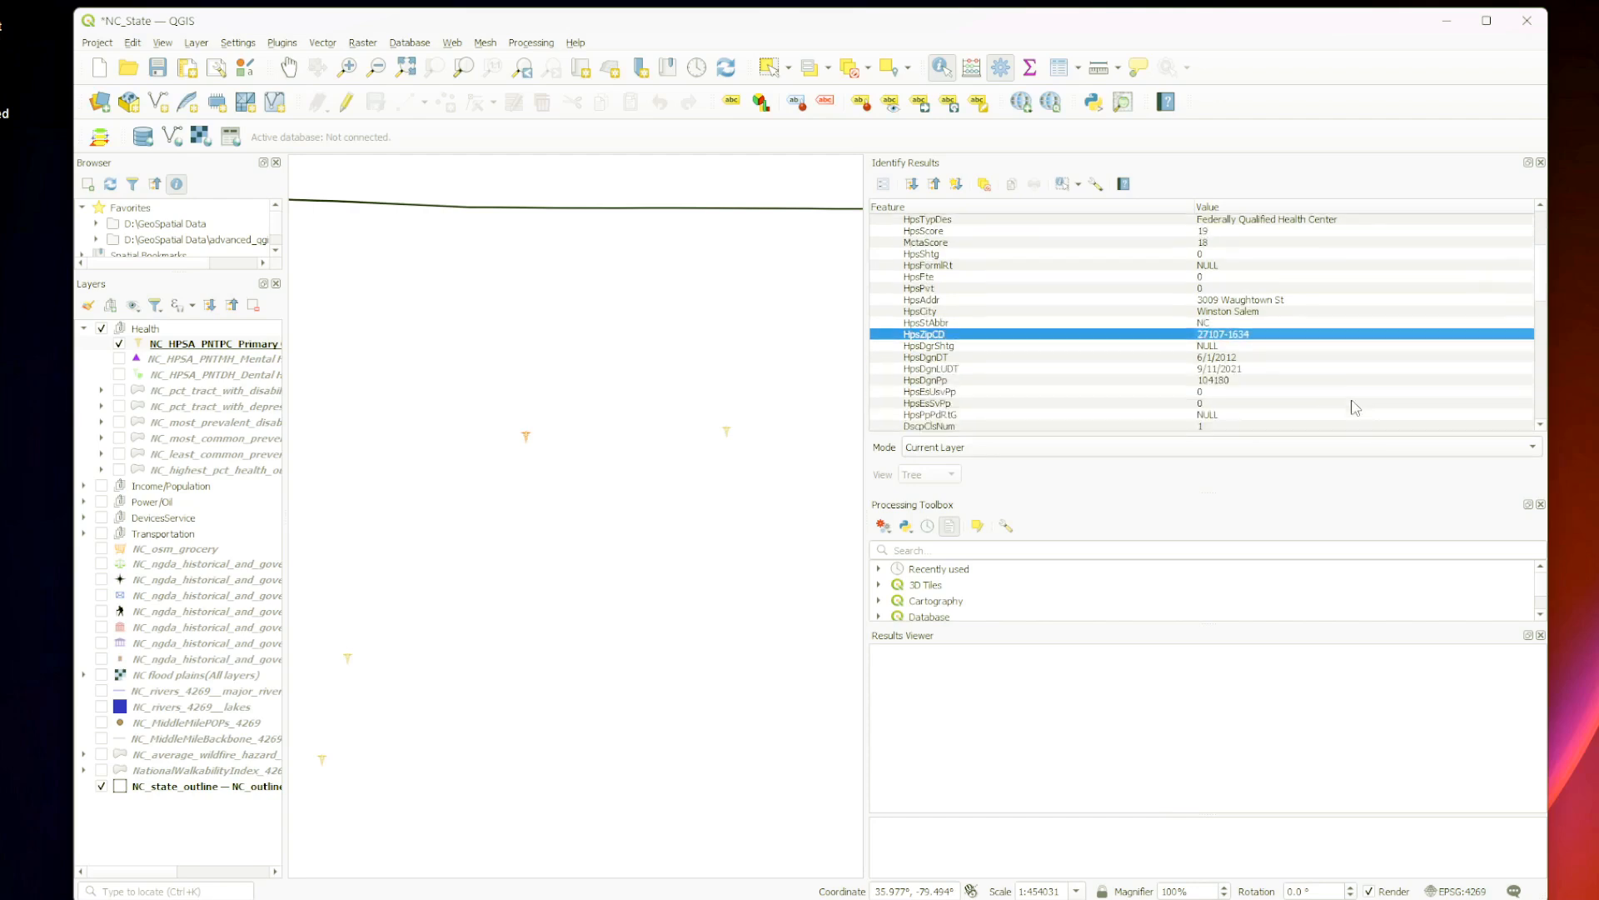
scroll(1355, 407, "down", 3)
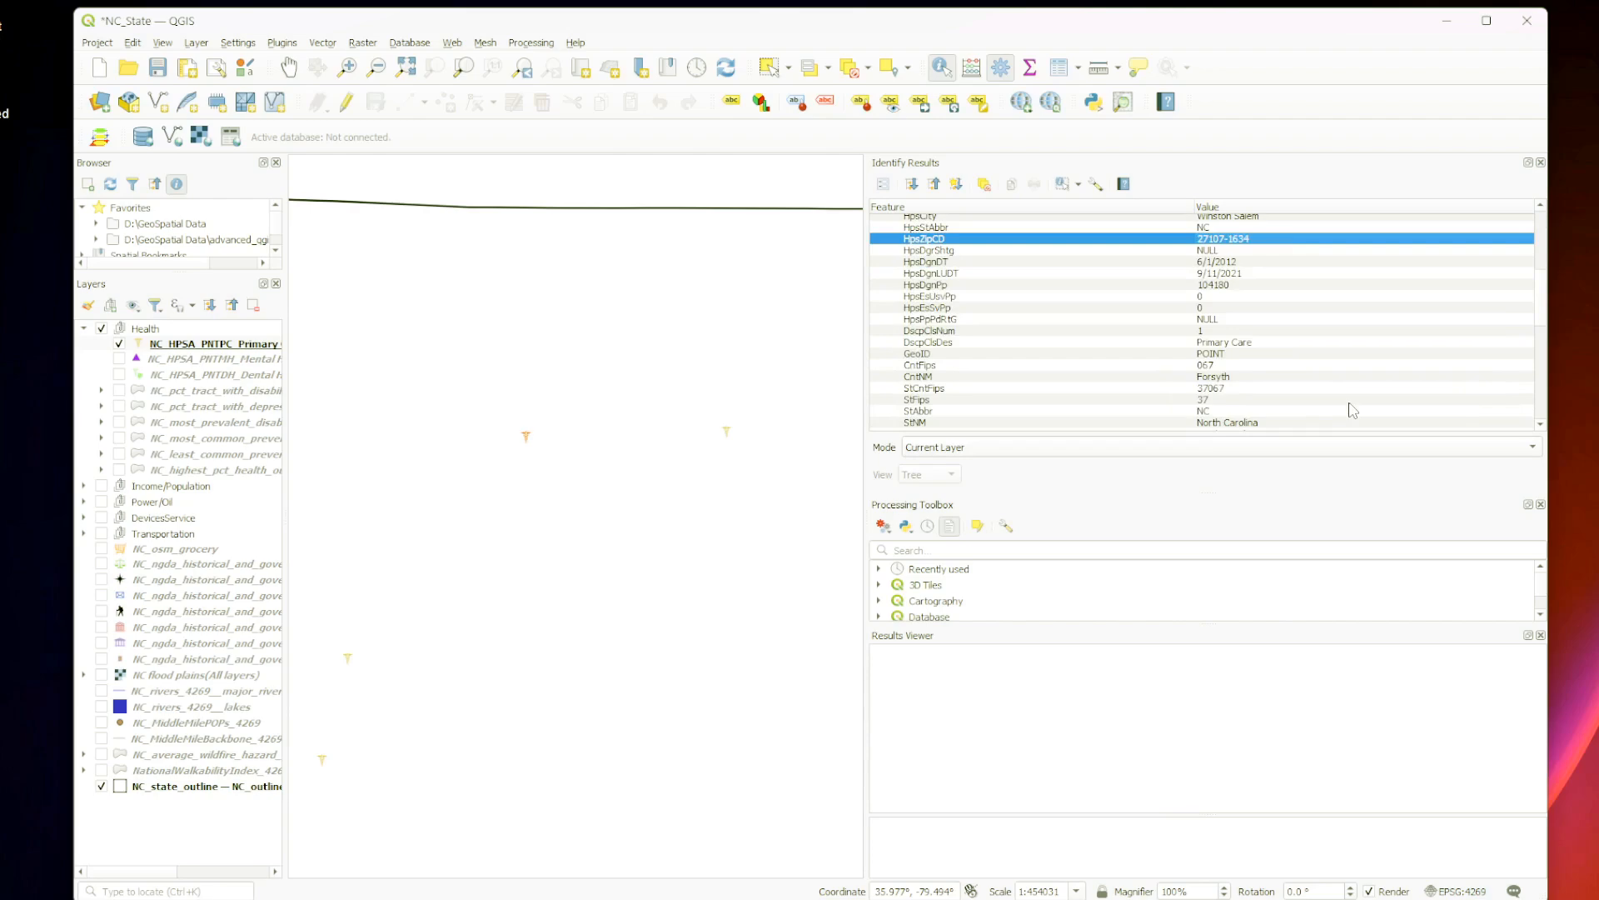
scroll(1349, 411, "up", 2)
scroll(1150, 404, "down", 3)
scroll(1102, 392, "up", 3)
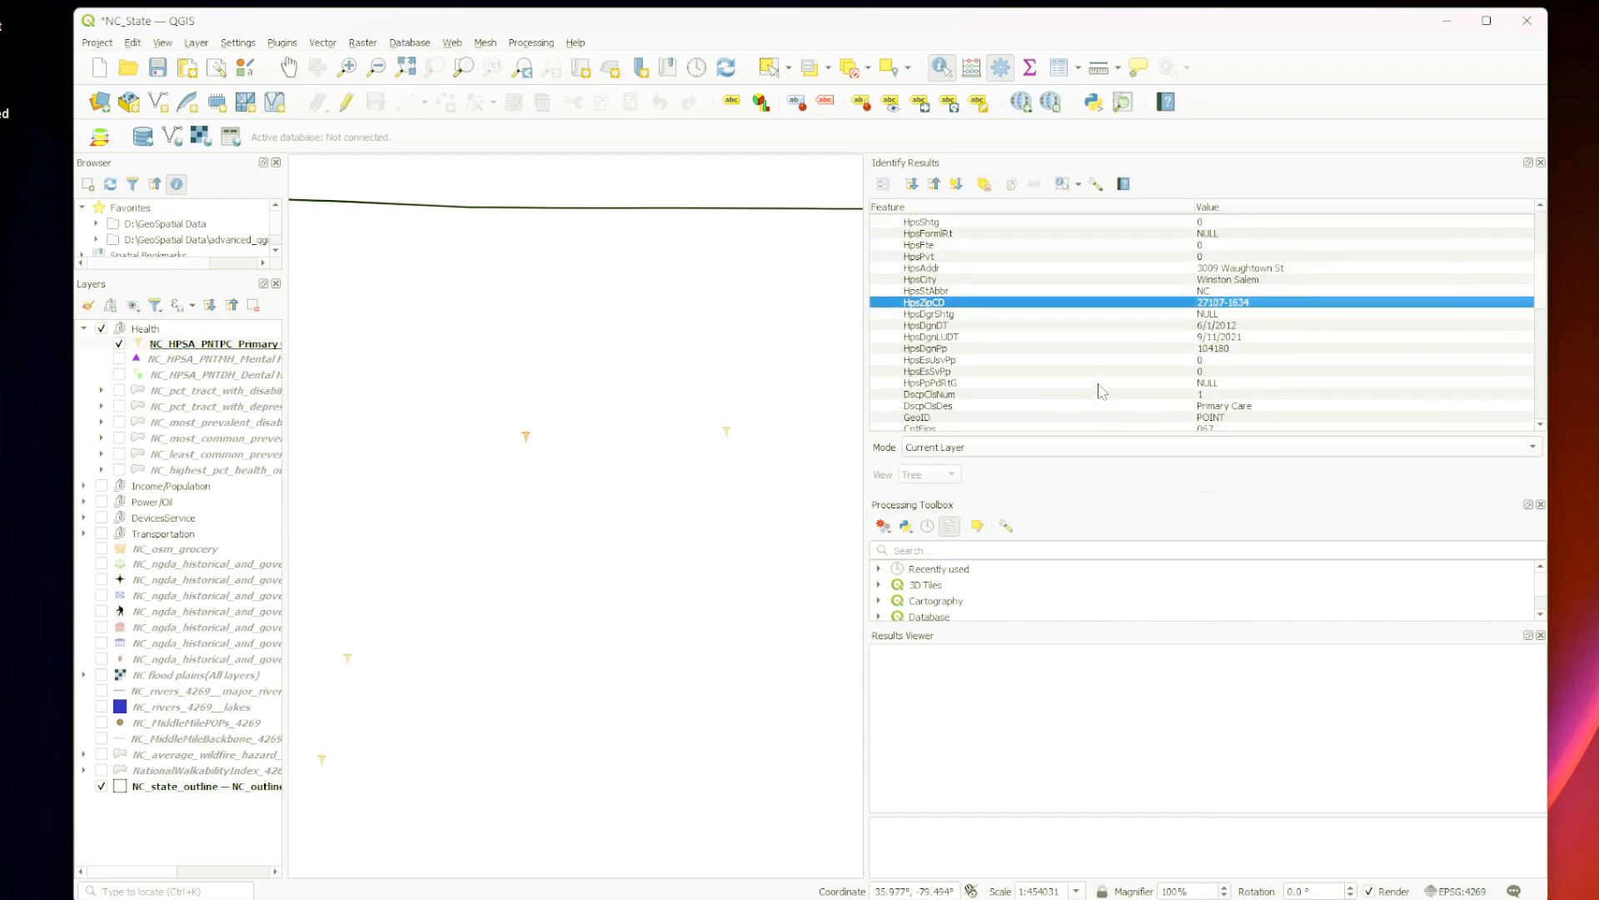
scroll(1101, 392, "up", 1)
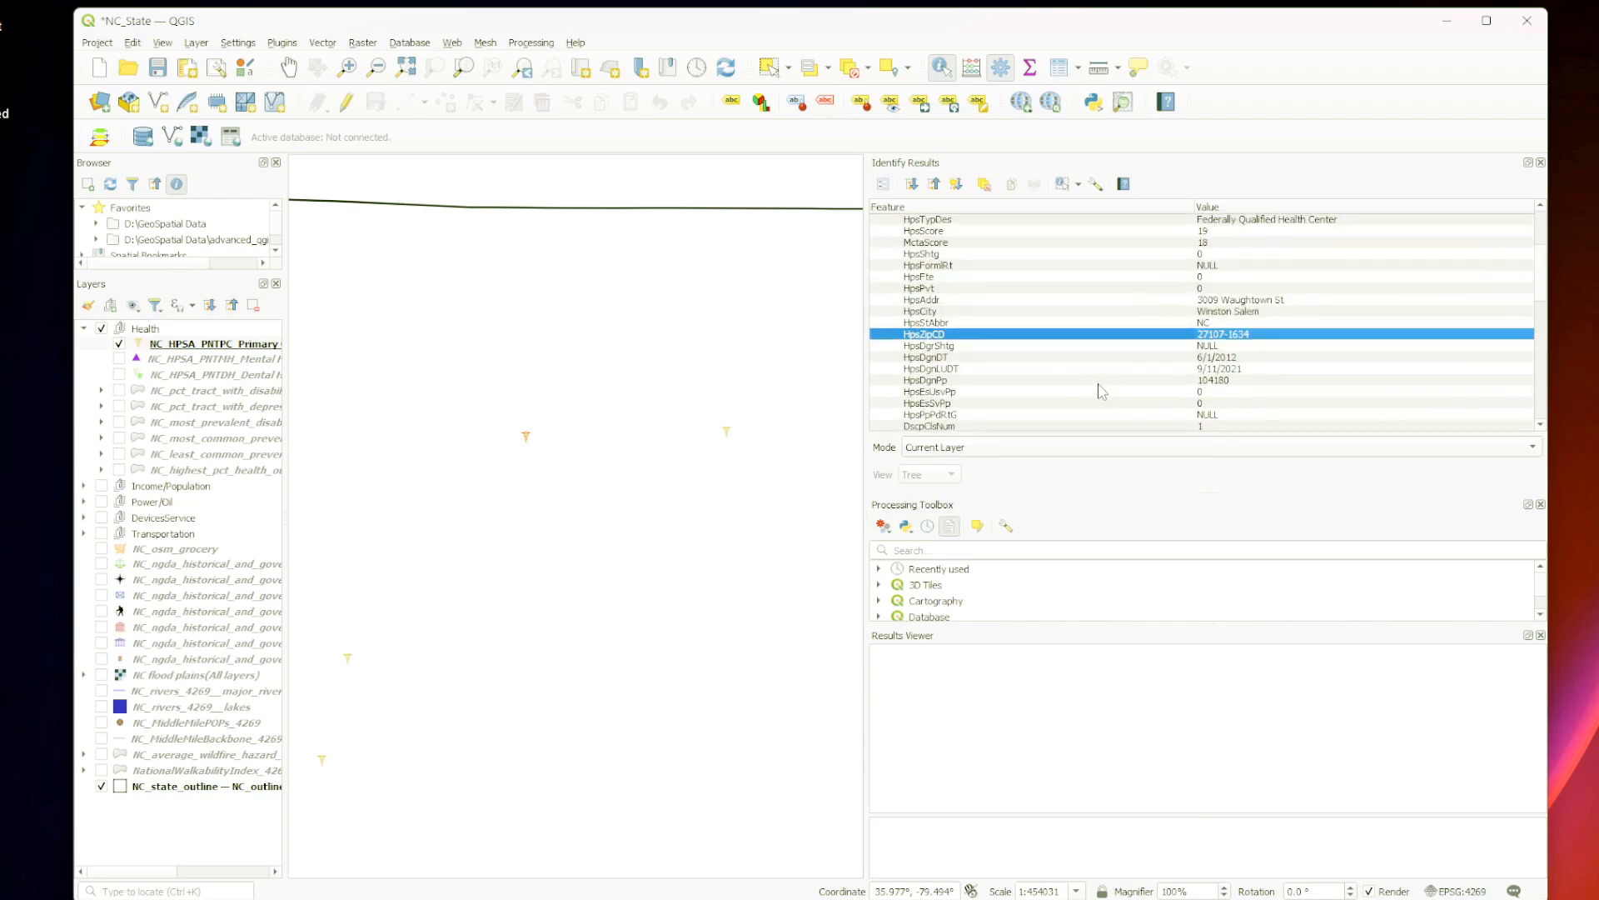
scroll(1102, 392, "up", 1)
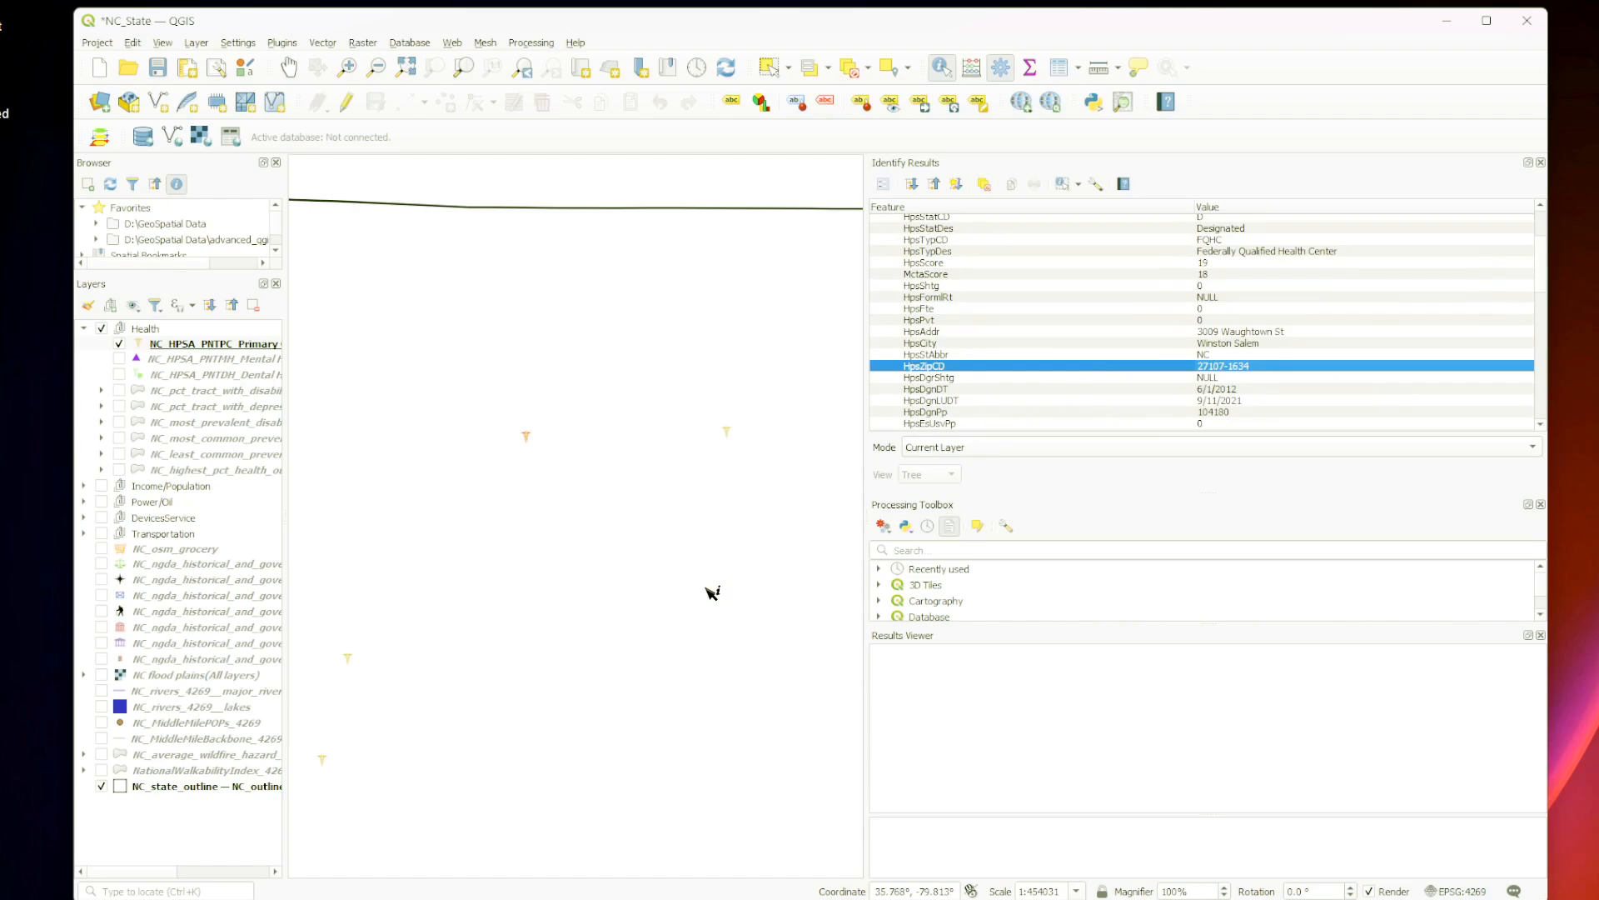
Step: Narrow the Identify Results area to enlarge the map, and zoom out until most of the state is in view
left_click_drag(866, 505, 1125, 501)
scroll(629, 518, "down", 1)
scroll(628, 518, "down", 1)
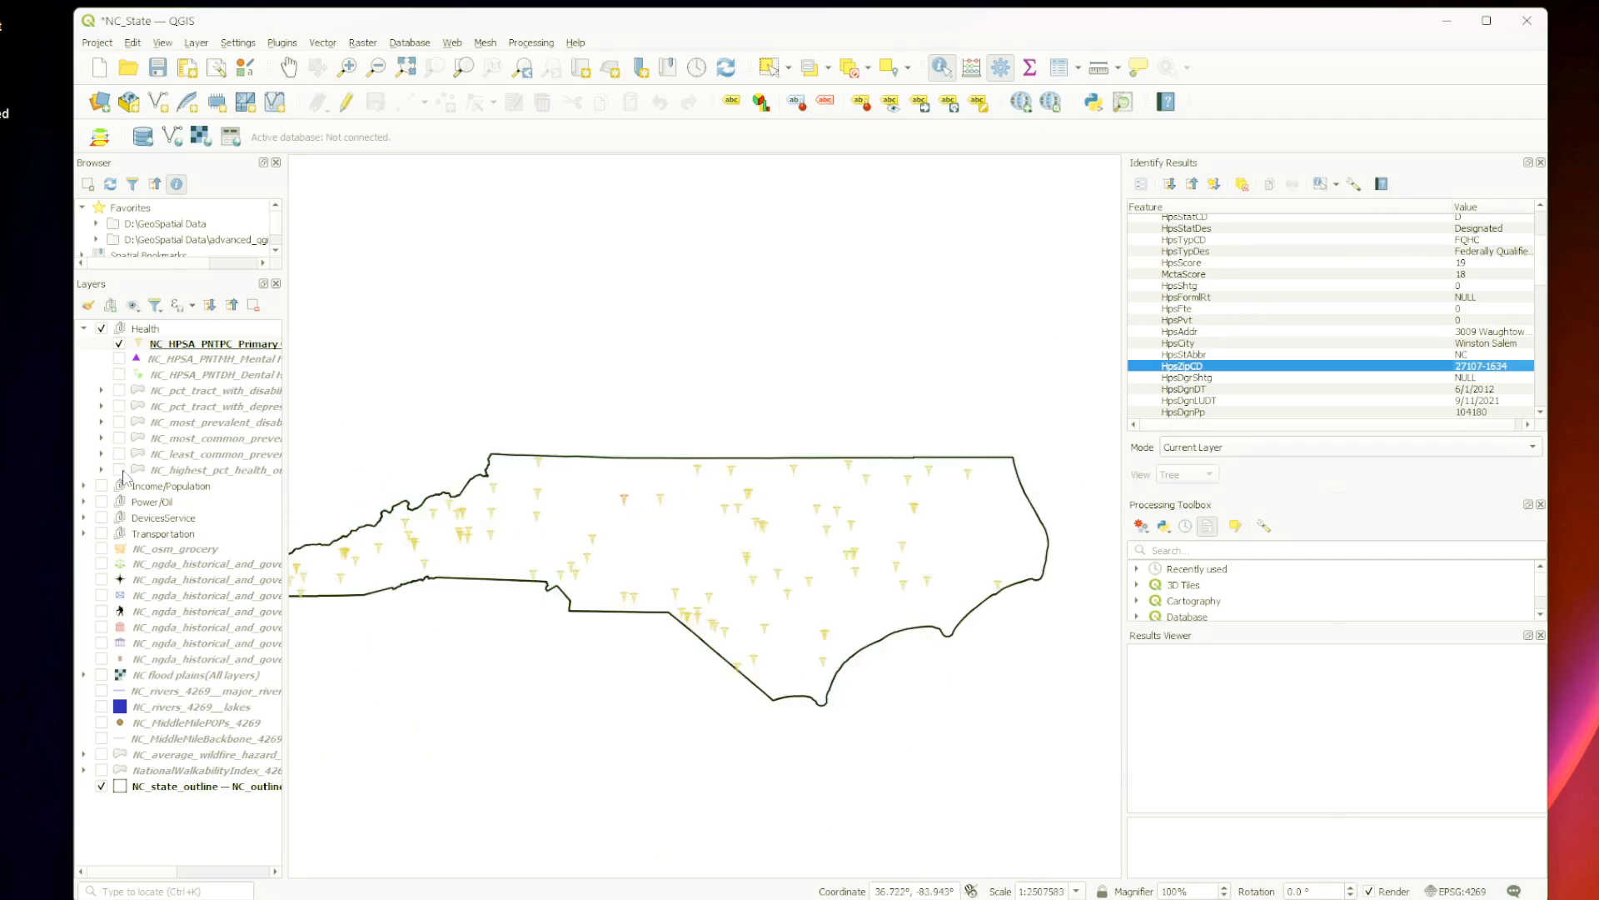
Step: Show the NC_acs5year_tracts layer of the Income/Population group, make it current and expand its income class legend
left_click(83, 487)
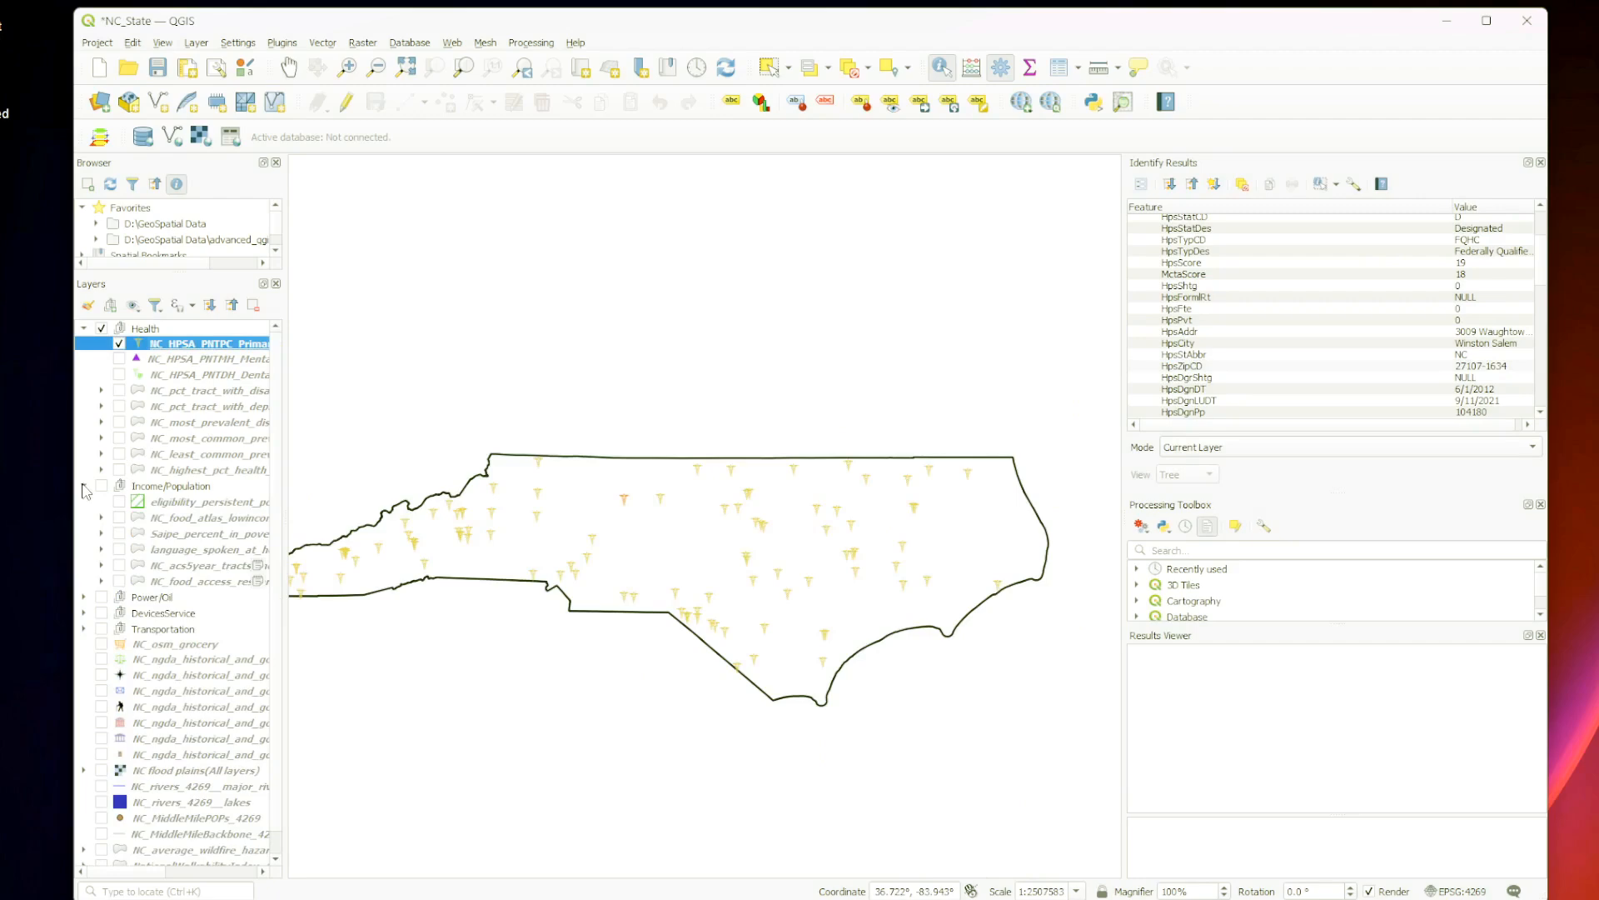
left_click(119, 566)
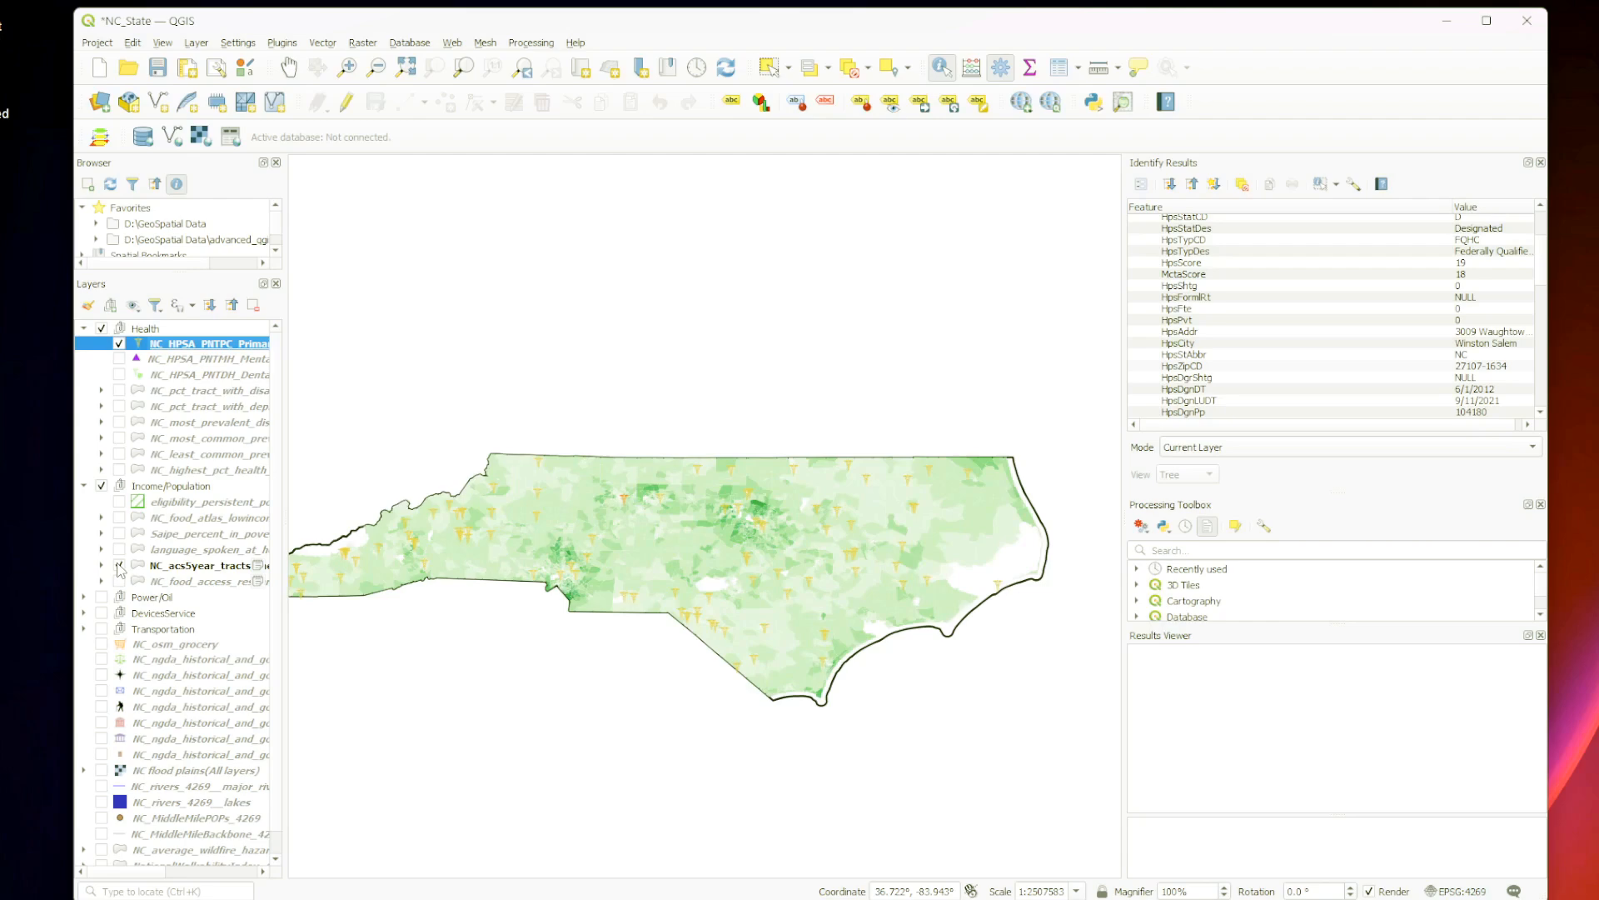
left_click(163, 570)
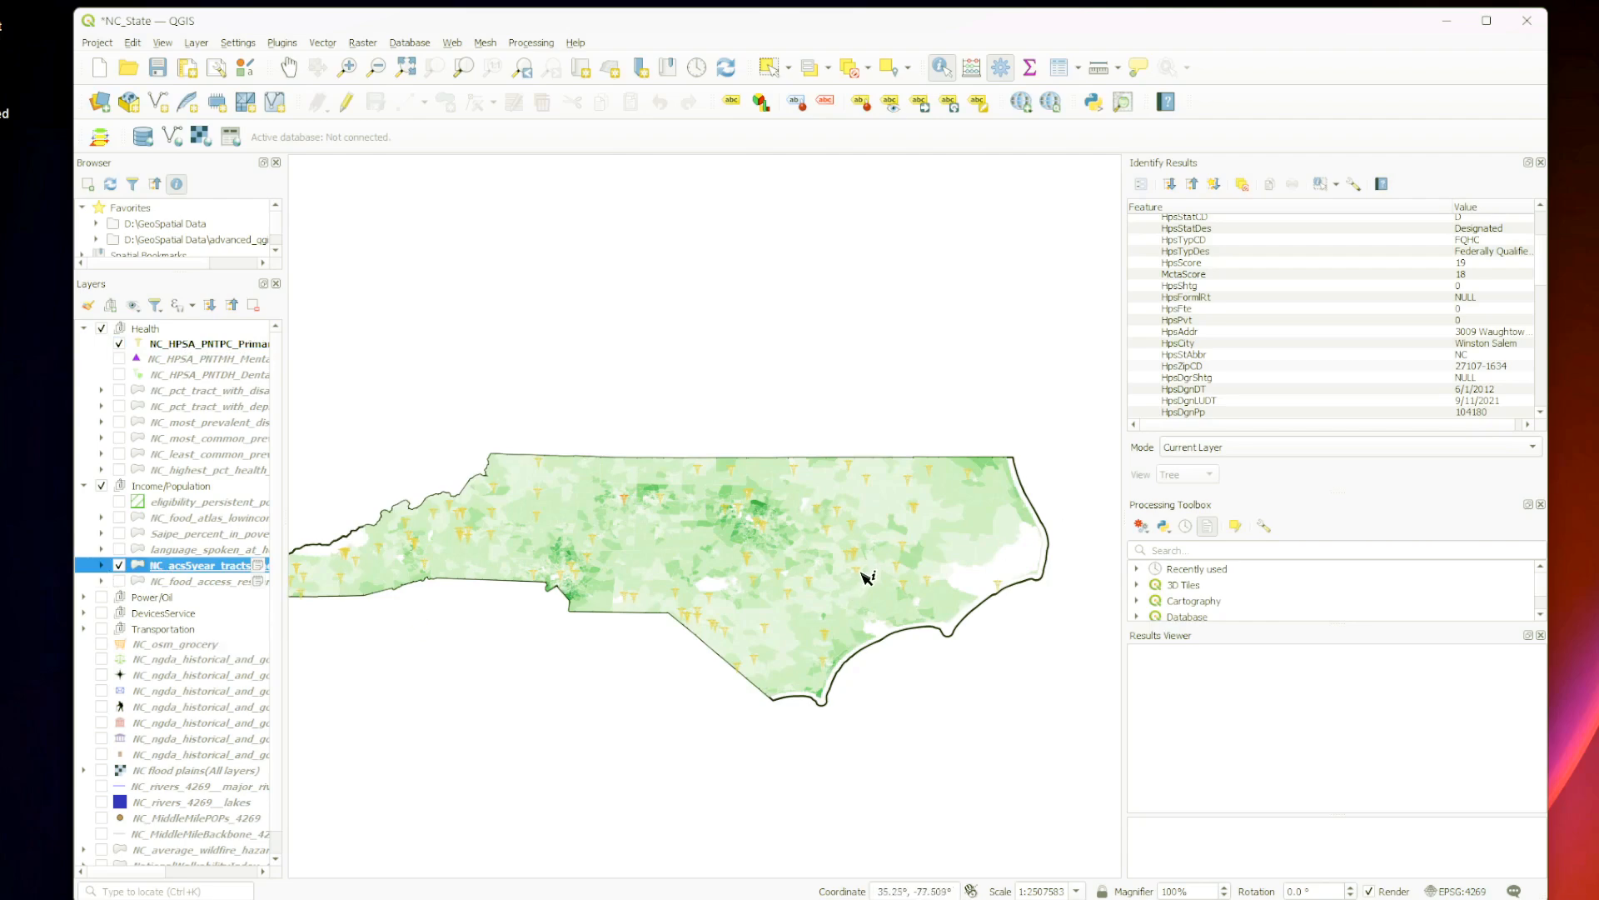
left_click(101, 566)
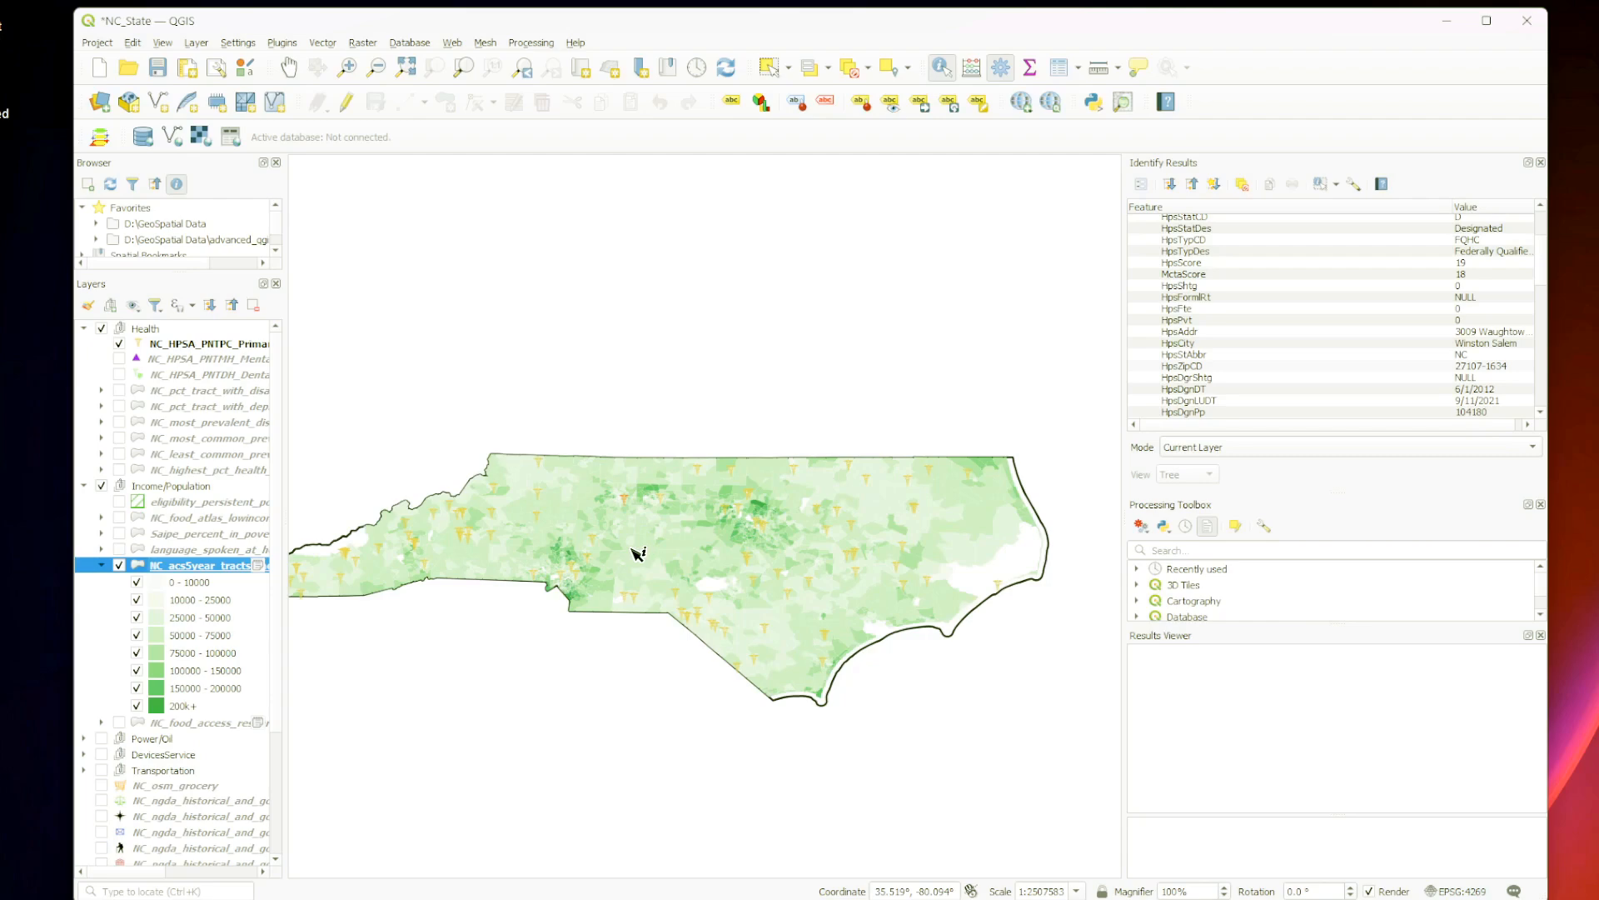
Step: Examine the dollar income labels on the tracts in the middle of the state at close range
scroll(638, 554, "up", 2)
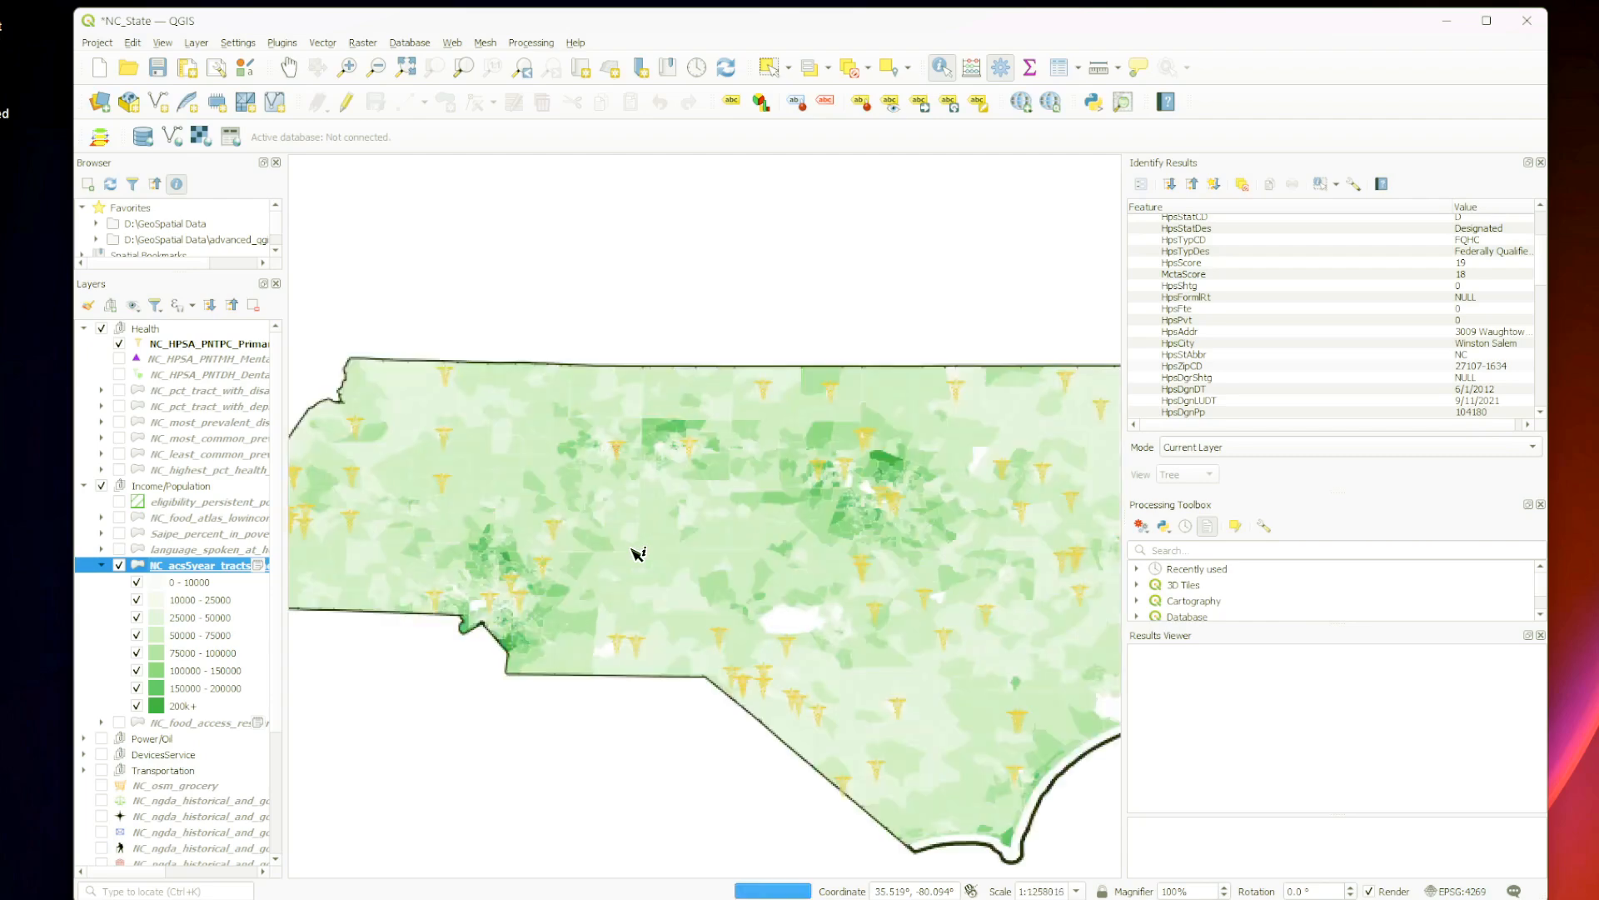
scroll(675, 496, "up", 2)
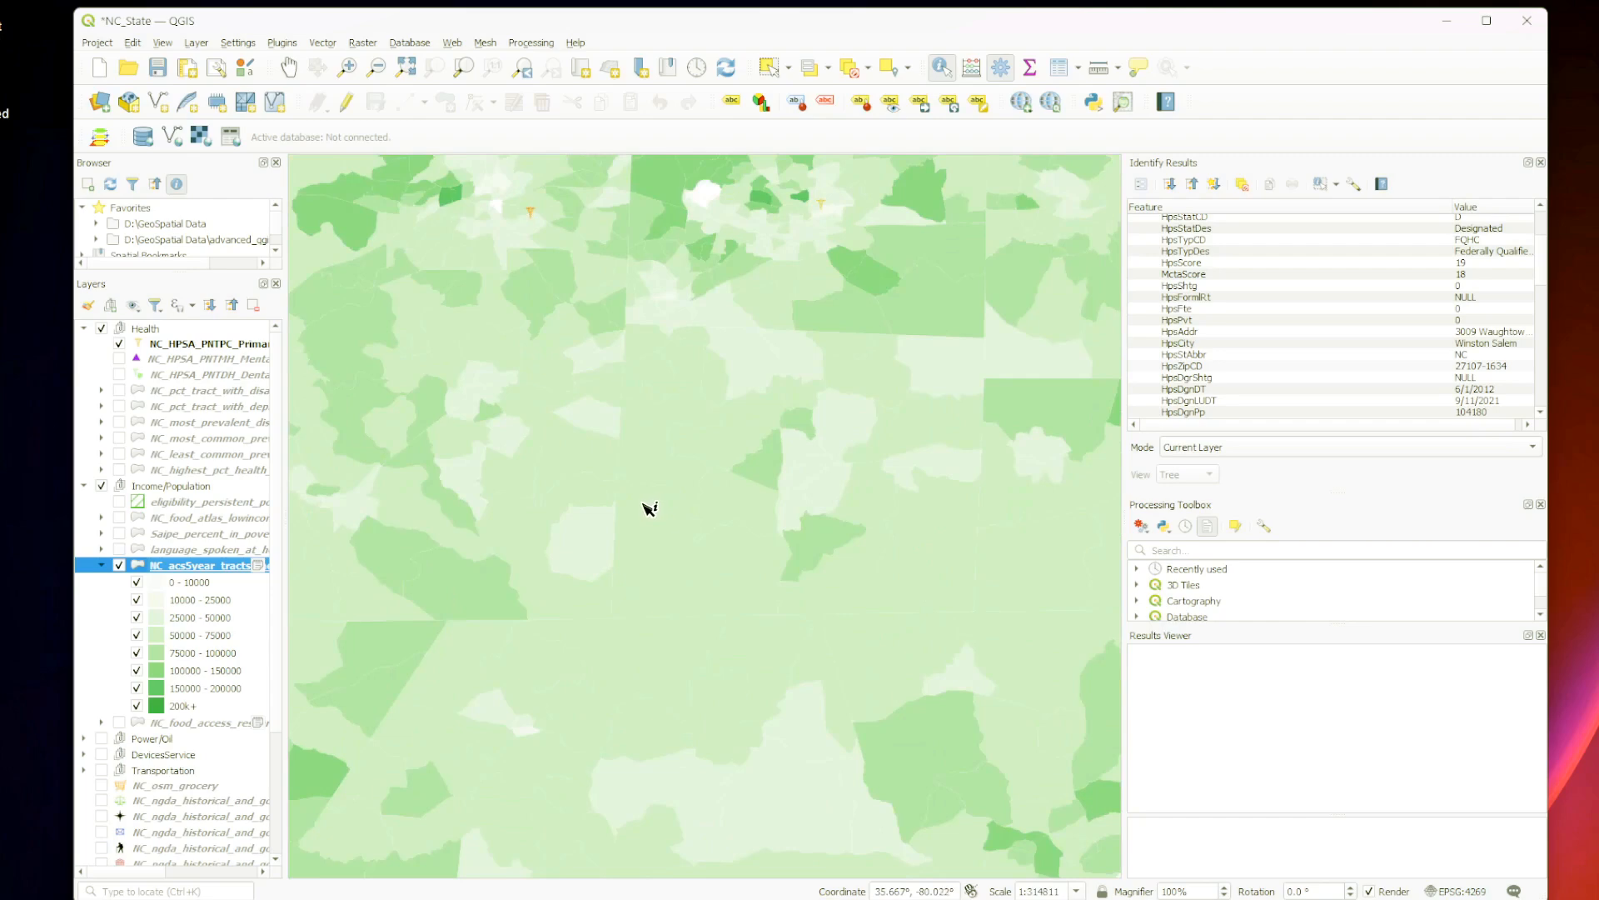
scroll(648, 509, "up", 1)
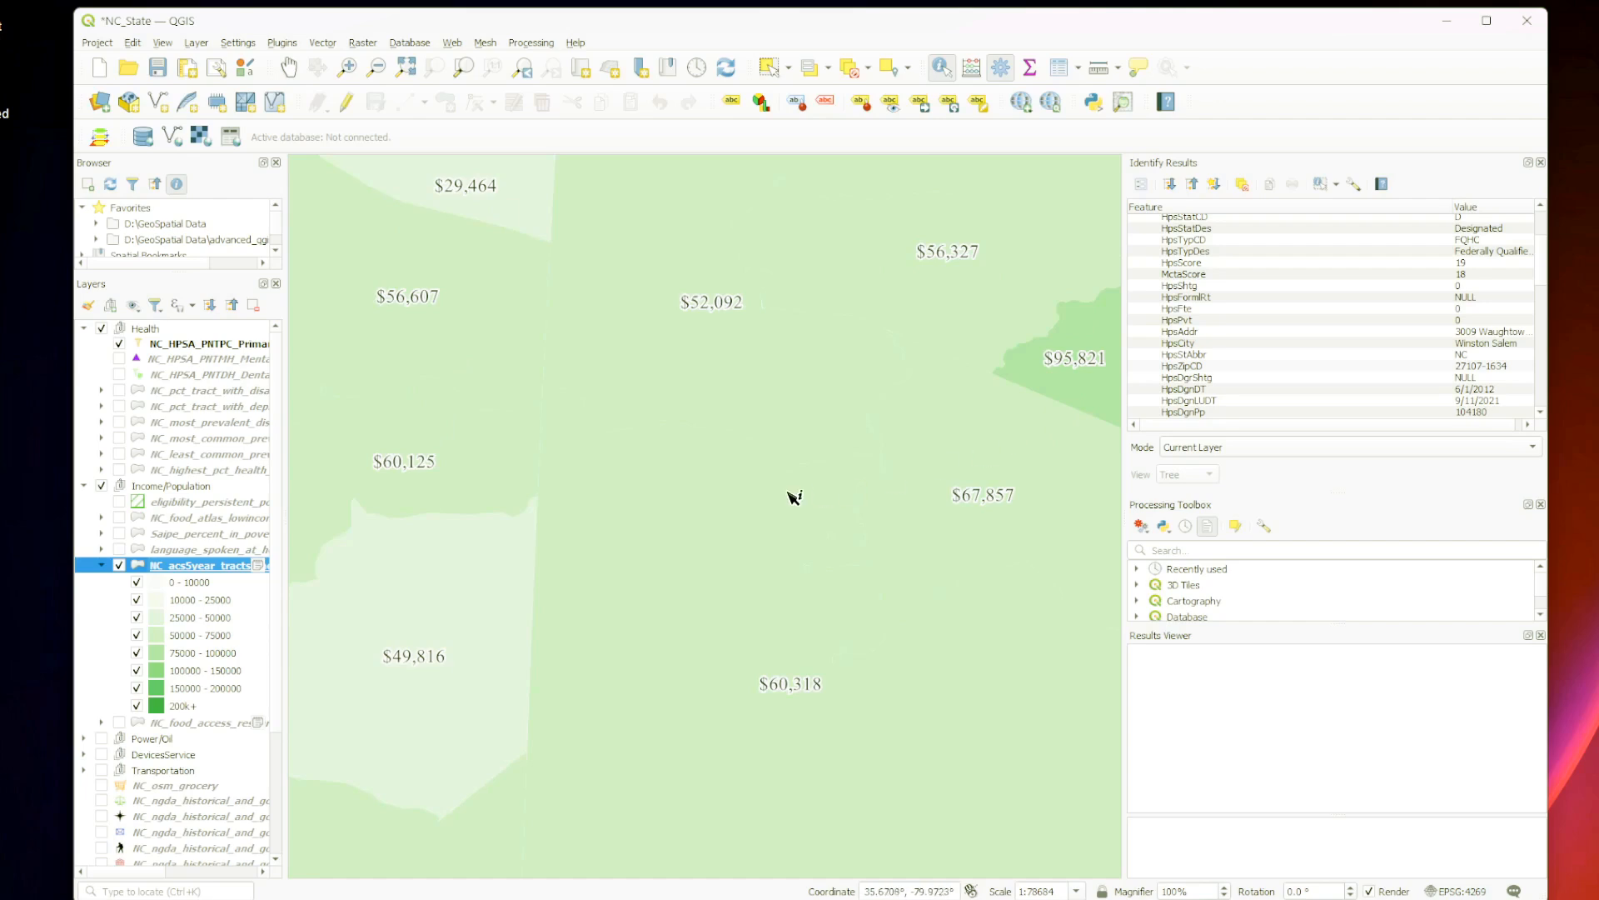
scroll(787, 498, "down", 1)
scroll(786, 498, "down", 1)
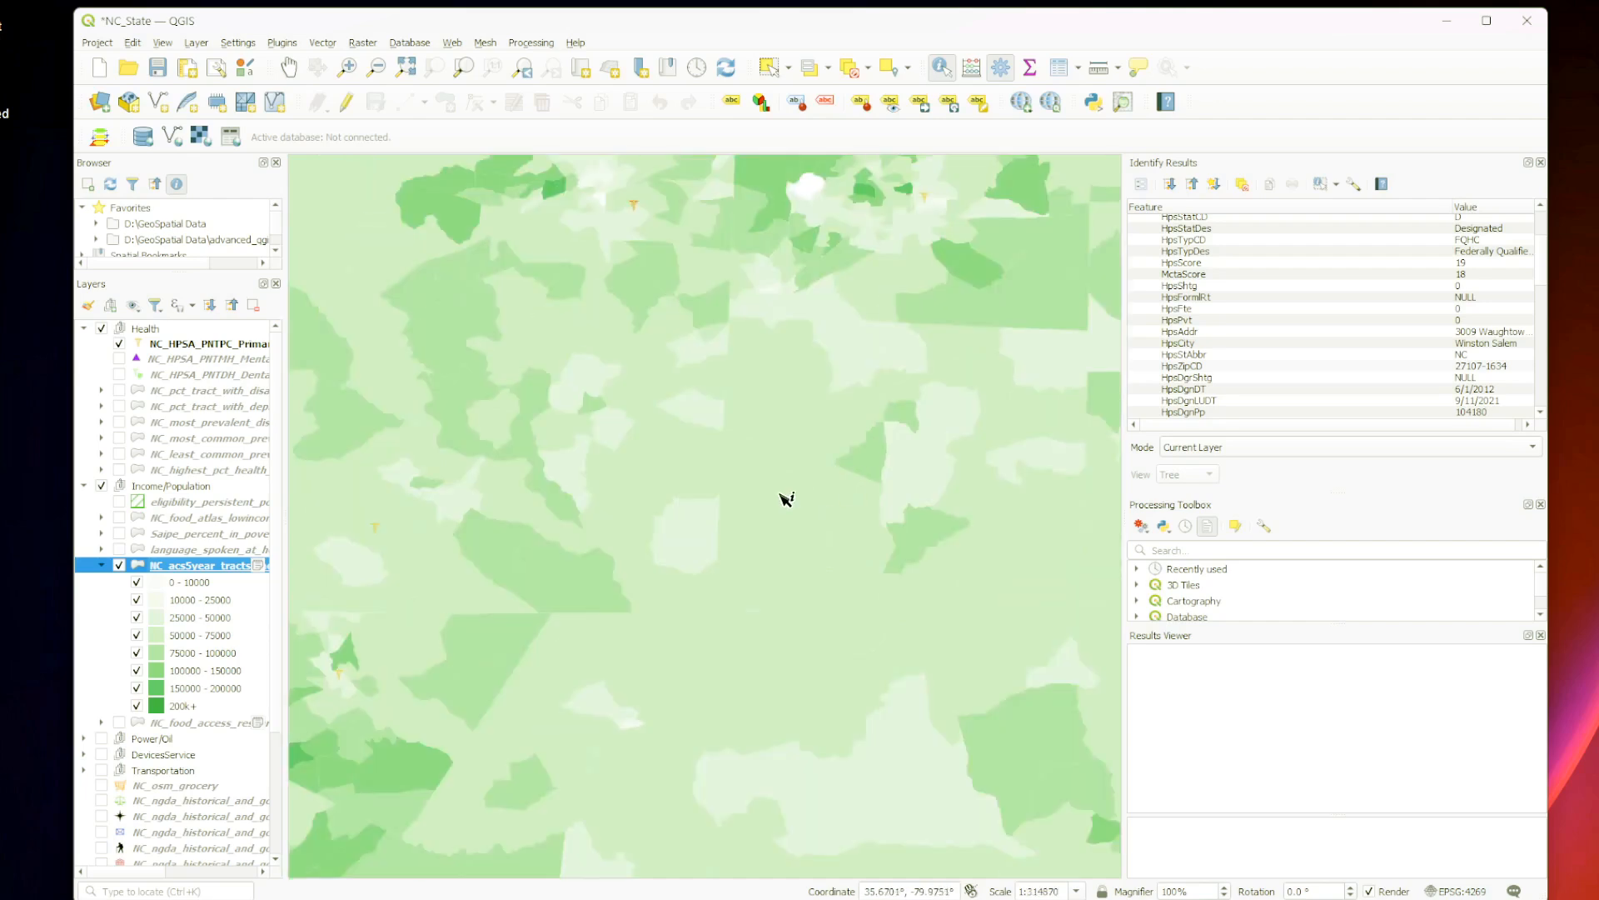
scroll(786, 498, "down", 2)
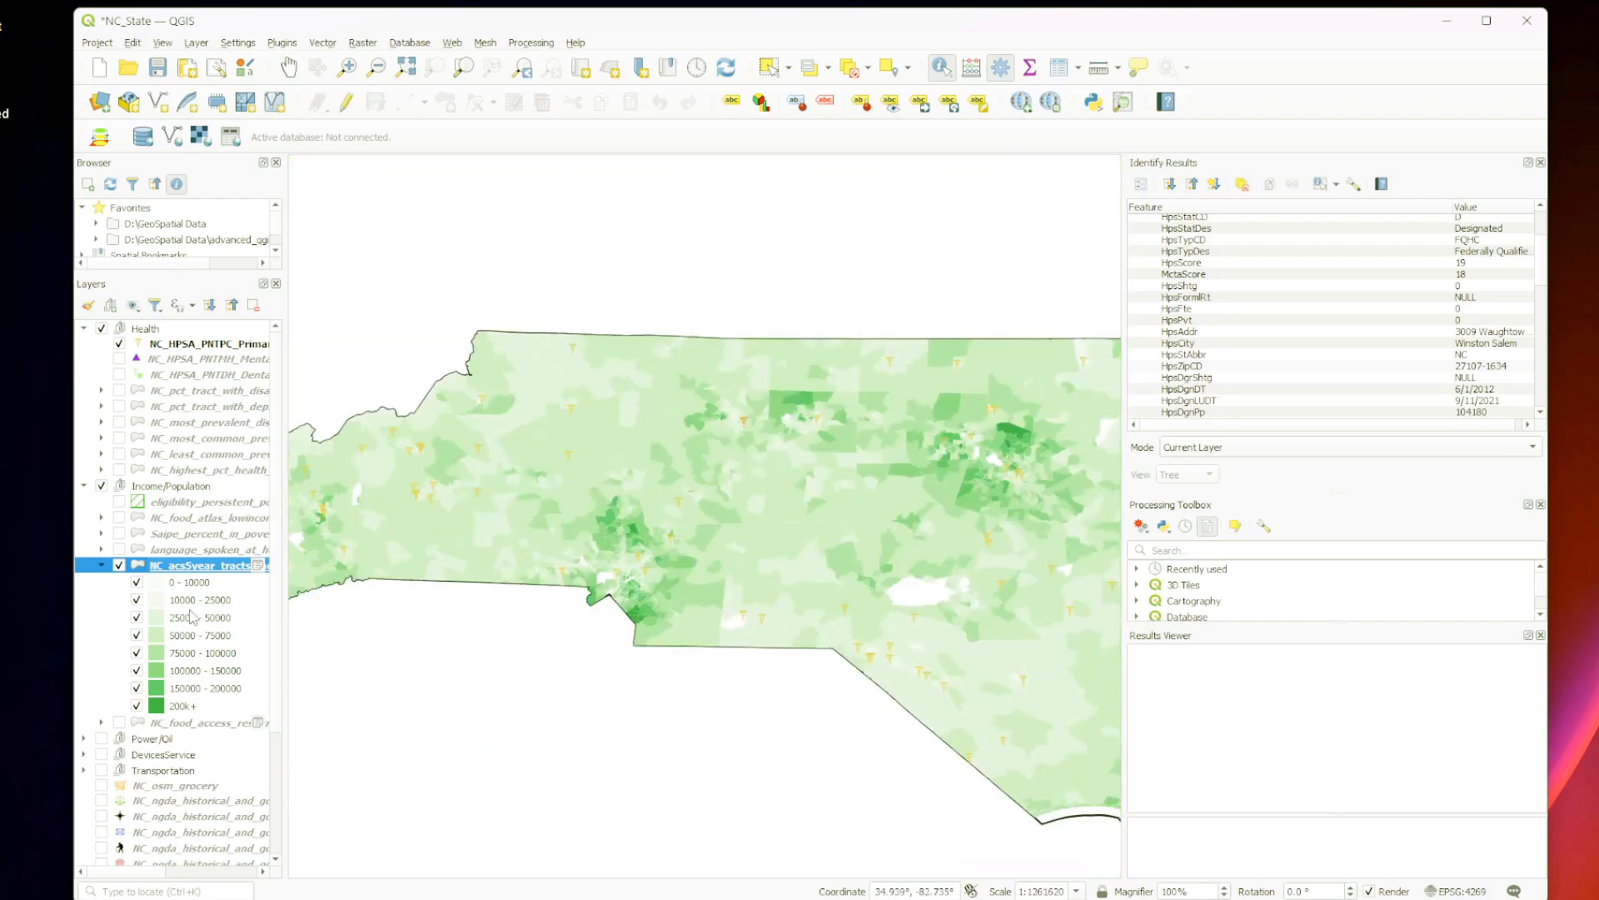
Step: Hide the NC_acs5year_tracts layer and show the post offices layer, the one with blue envelope symbols
left_click(117, 565)
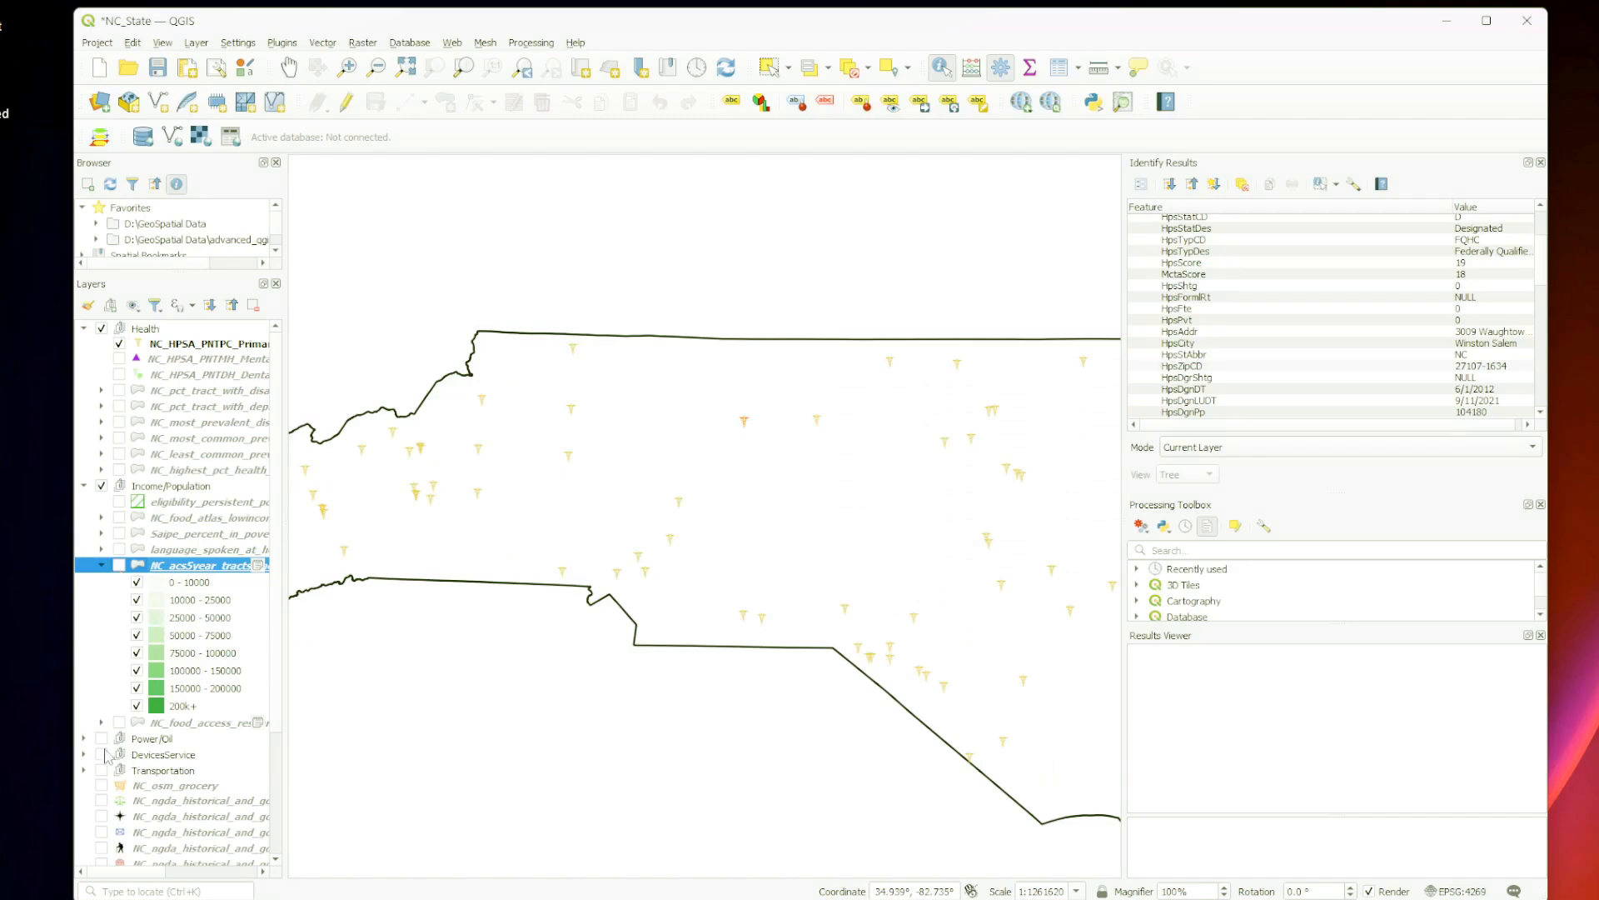
scroll(98, 799, "down", 2)
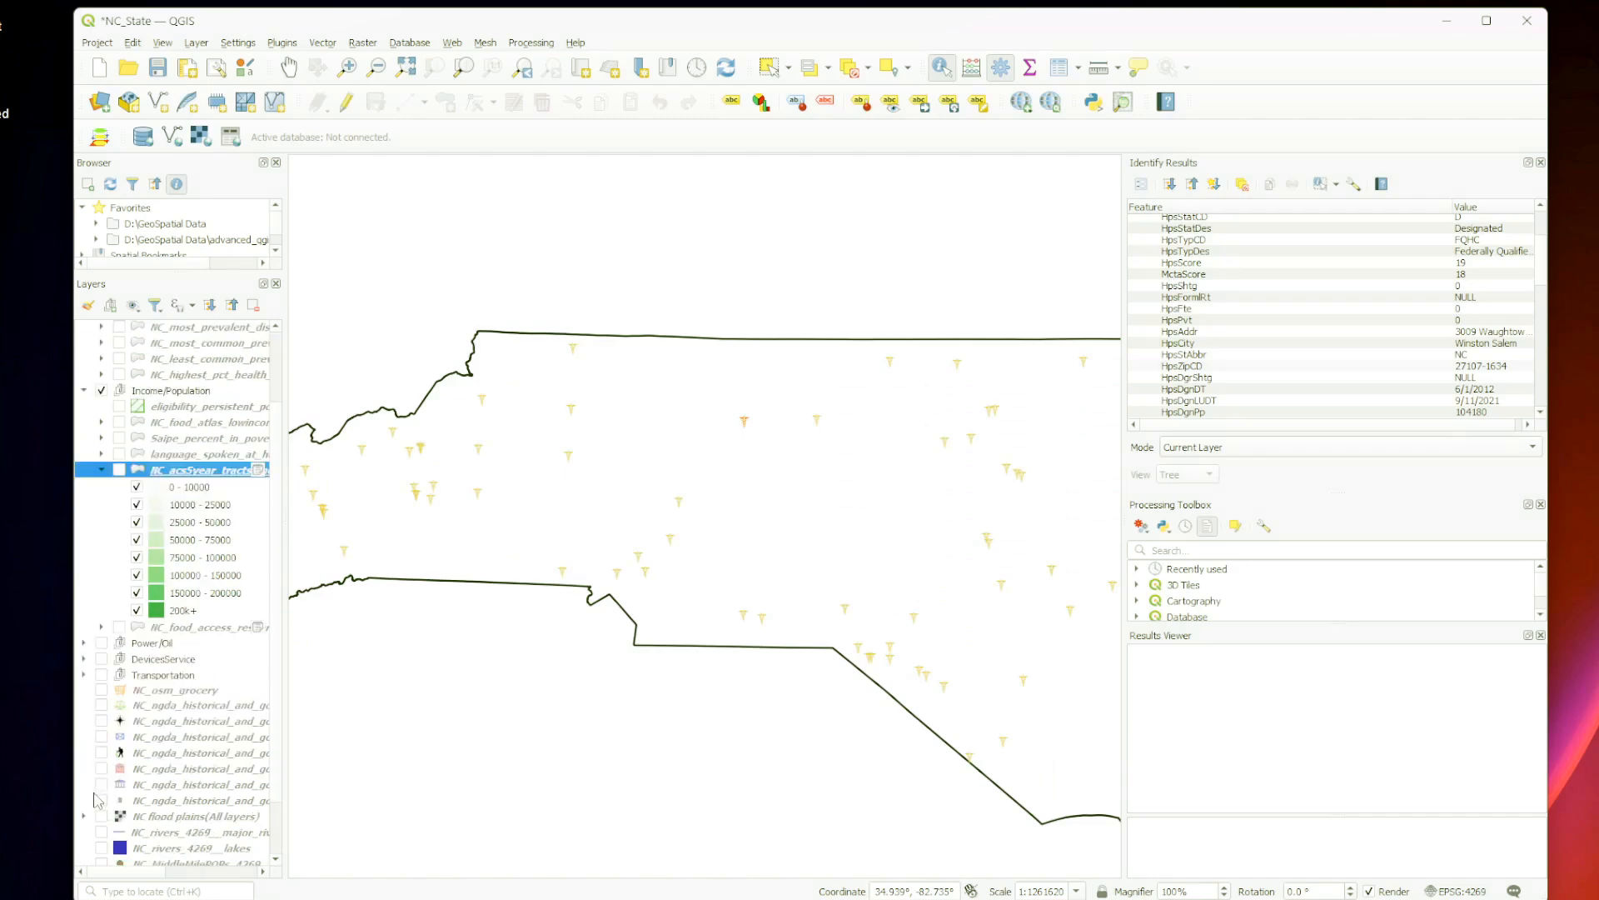
left_click(102, 737)
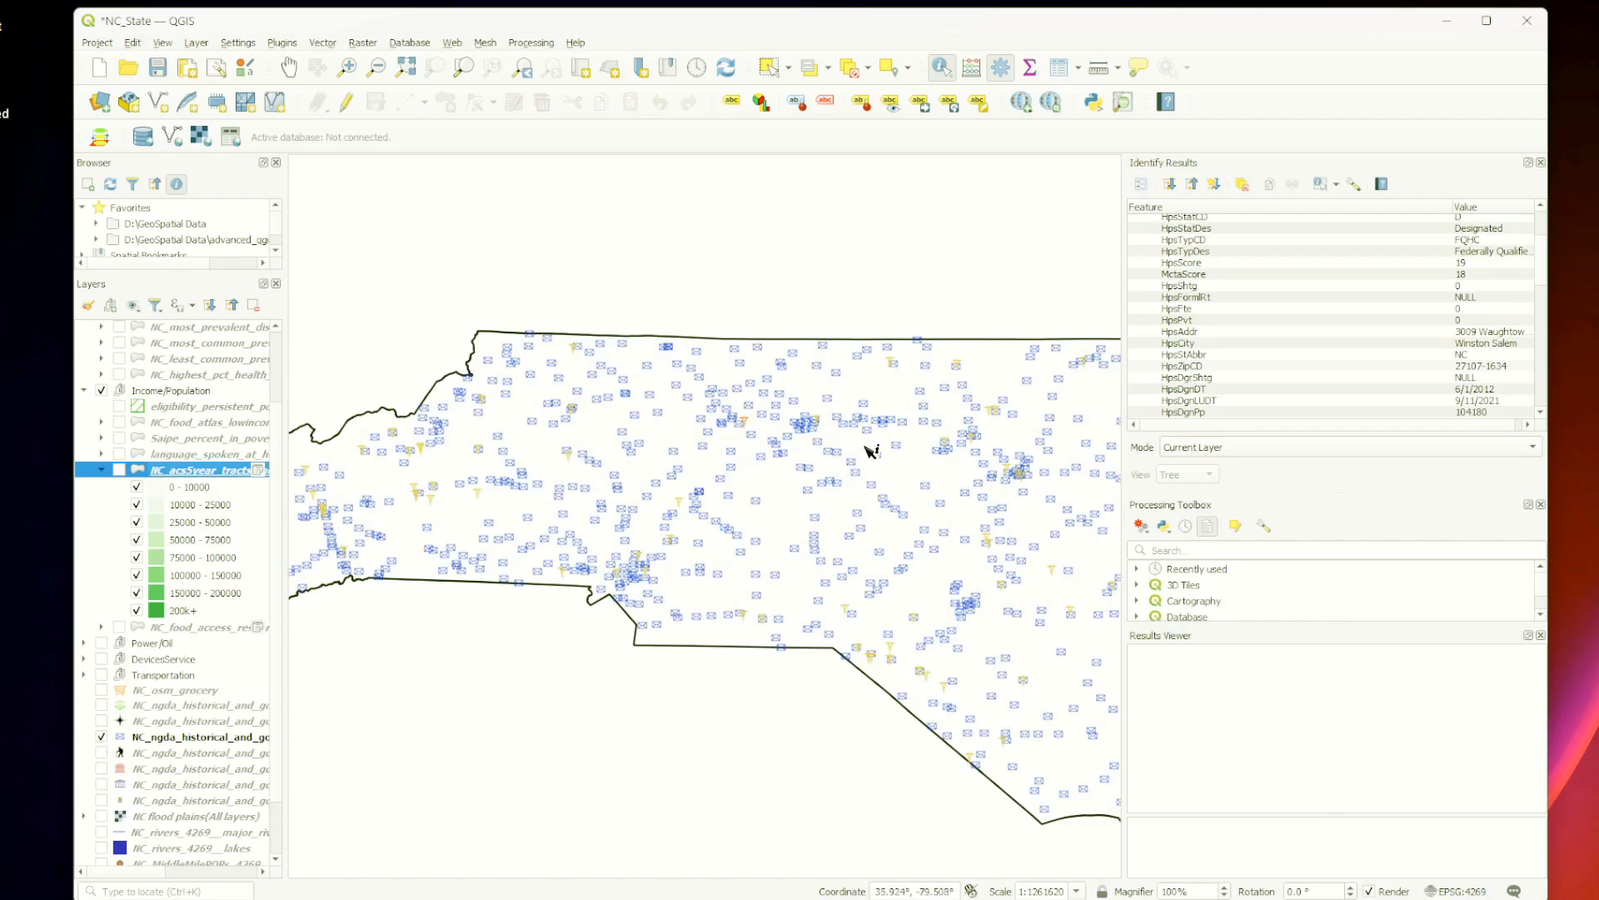
Step: Make the post offices layer current and identify the post office just west of the northern primary care point
scroll(762, 470, "up", 2)
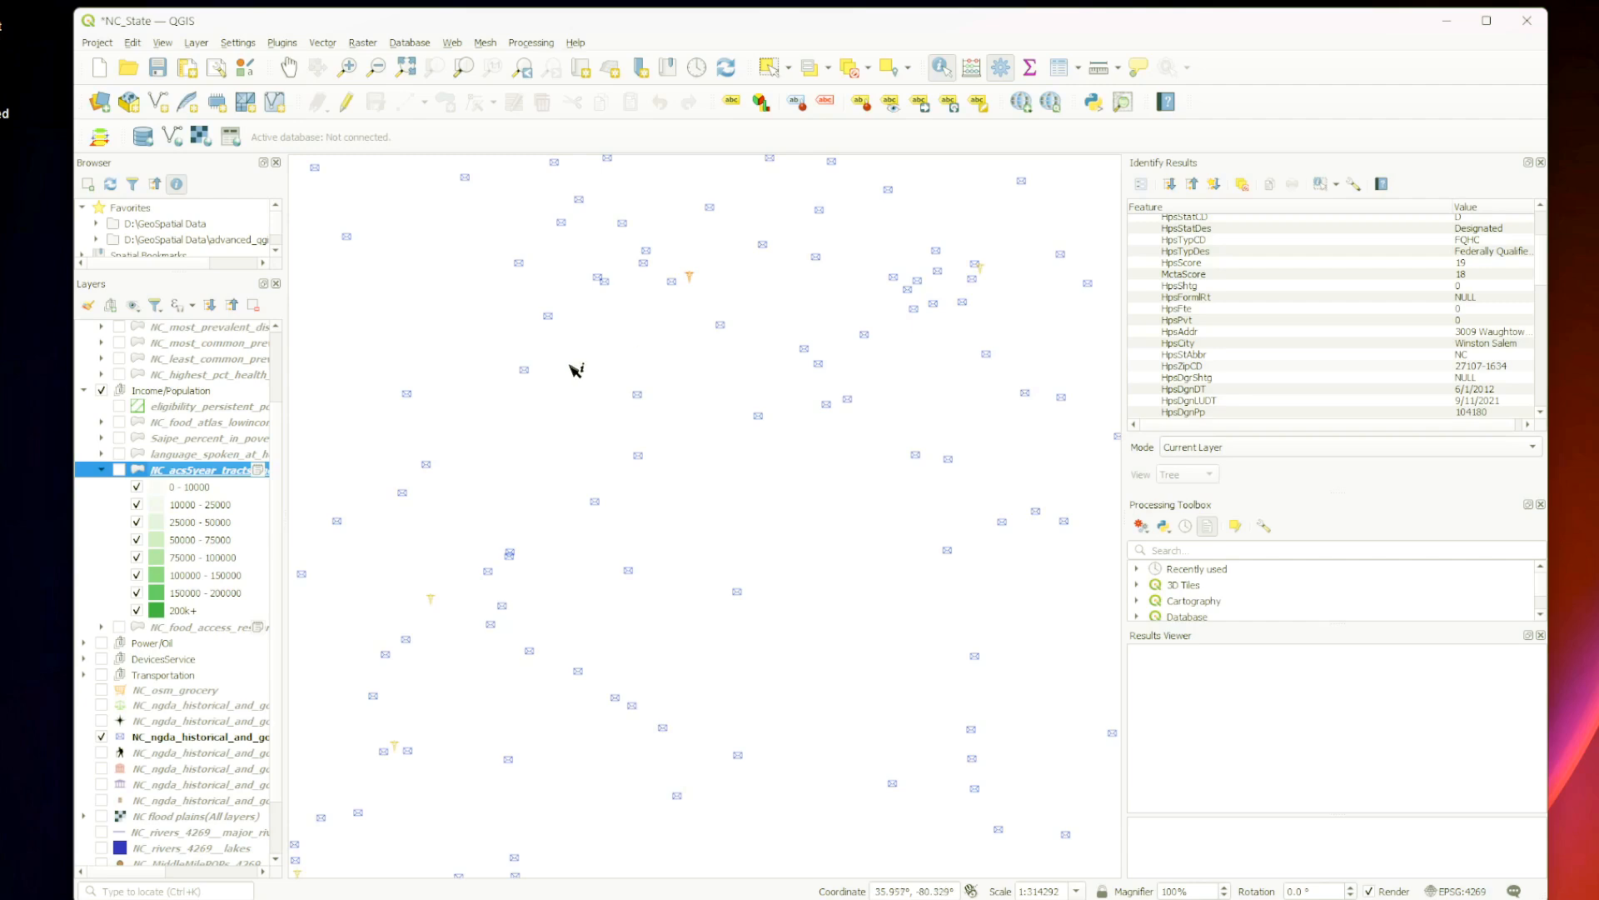
left_click(175, 741)
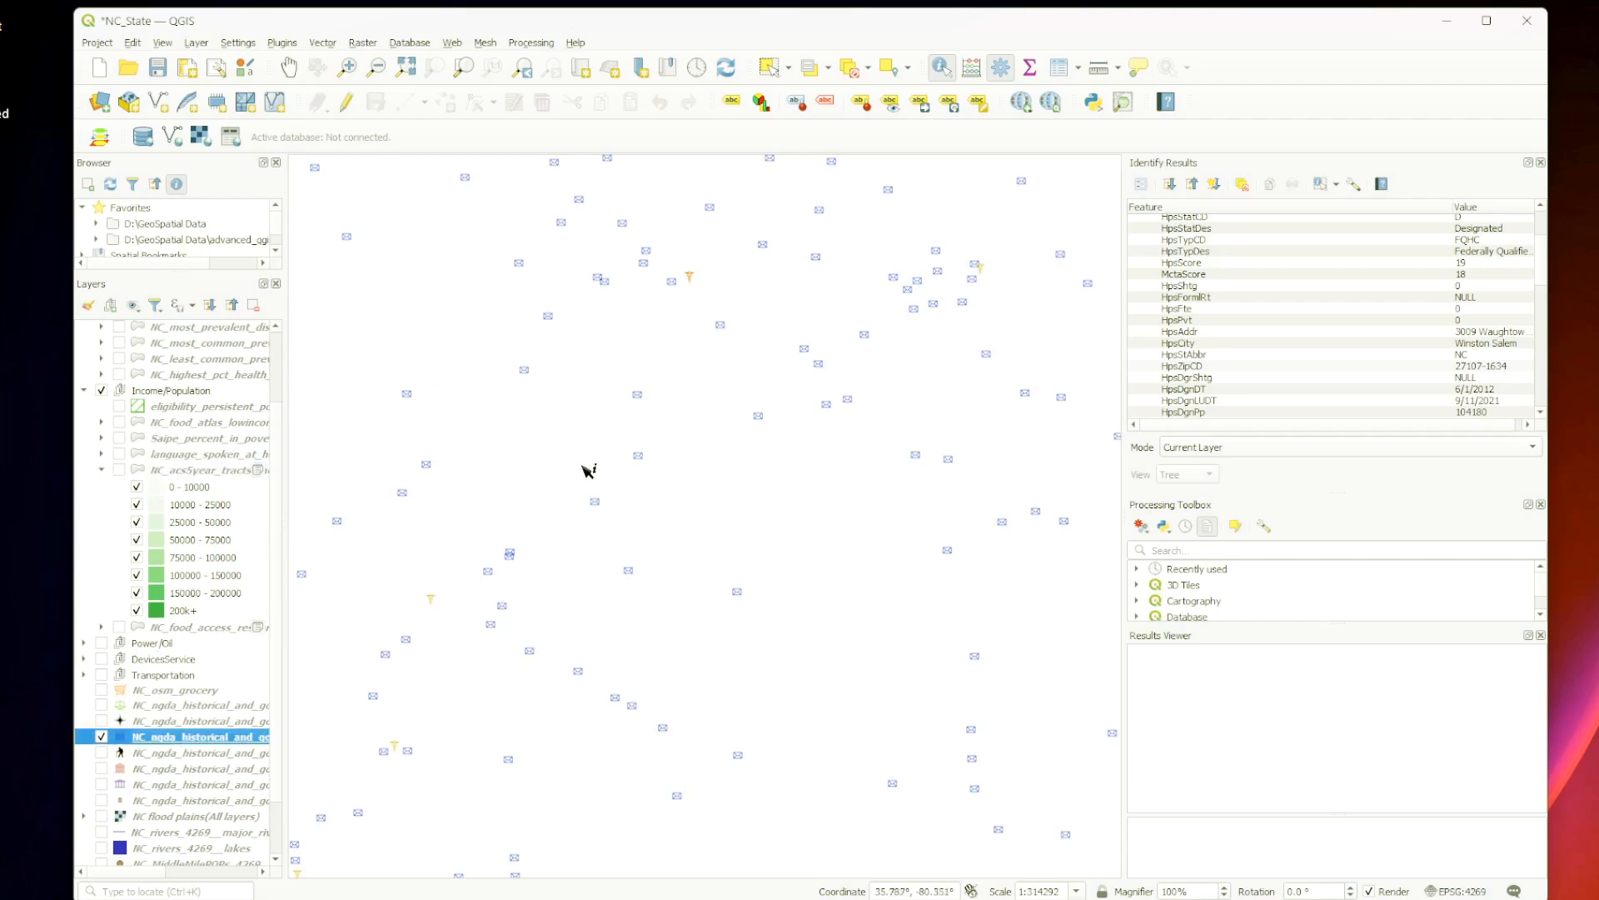
left_click(673, 284)
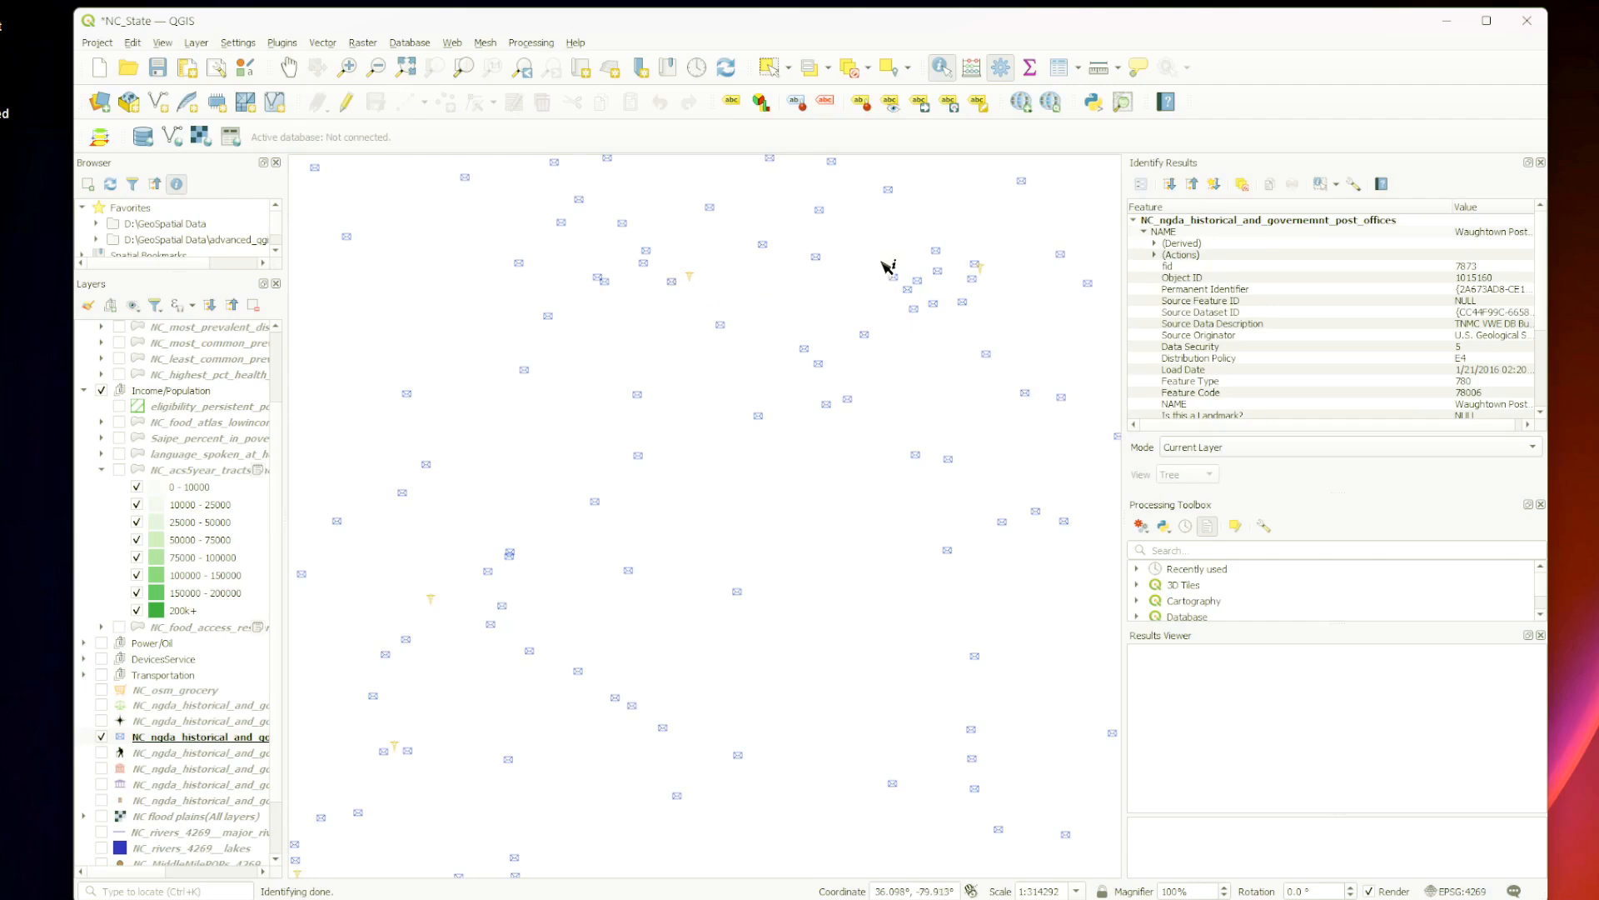
Step: Widen the Identify Results area so the post office's full attribute values are readable
left_click_drag(1302, 422, 1330, 421)
mouse_move(1548, 348)
left_mouse_down()
mouse_move(1564, 350)
mouse_move(1550, 354)
left_mouse_up()
left_click_drag(1126, 470, 984, 473)
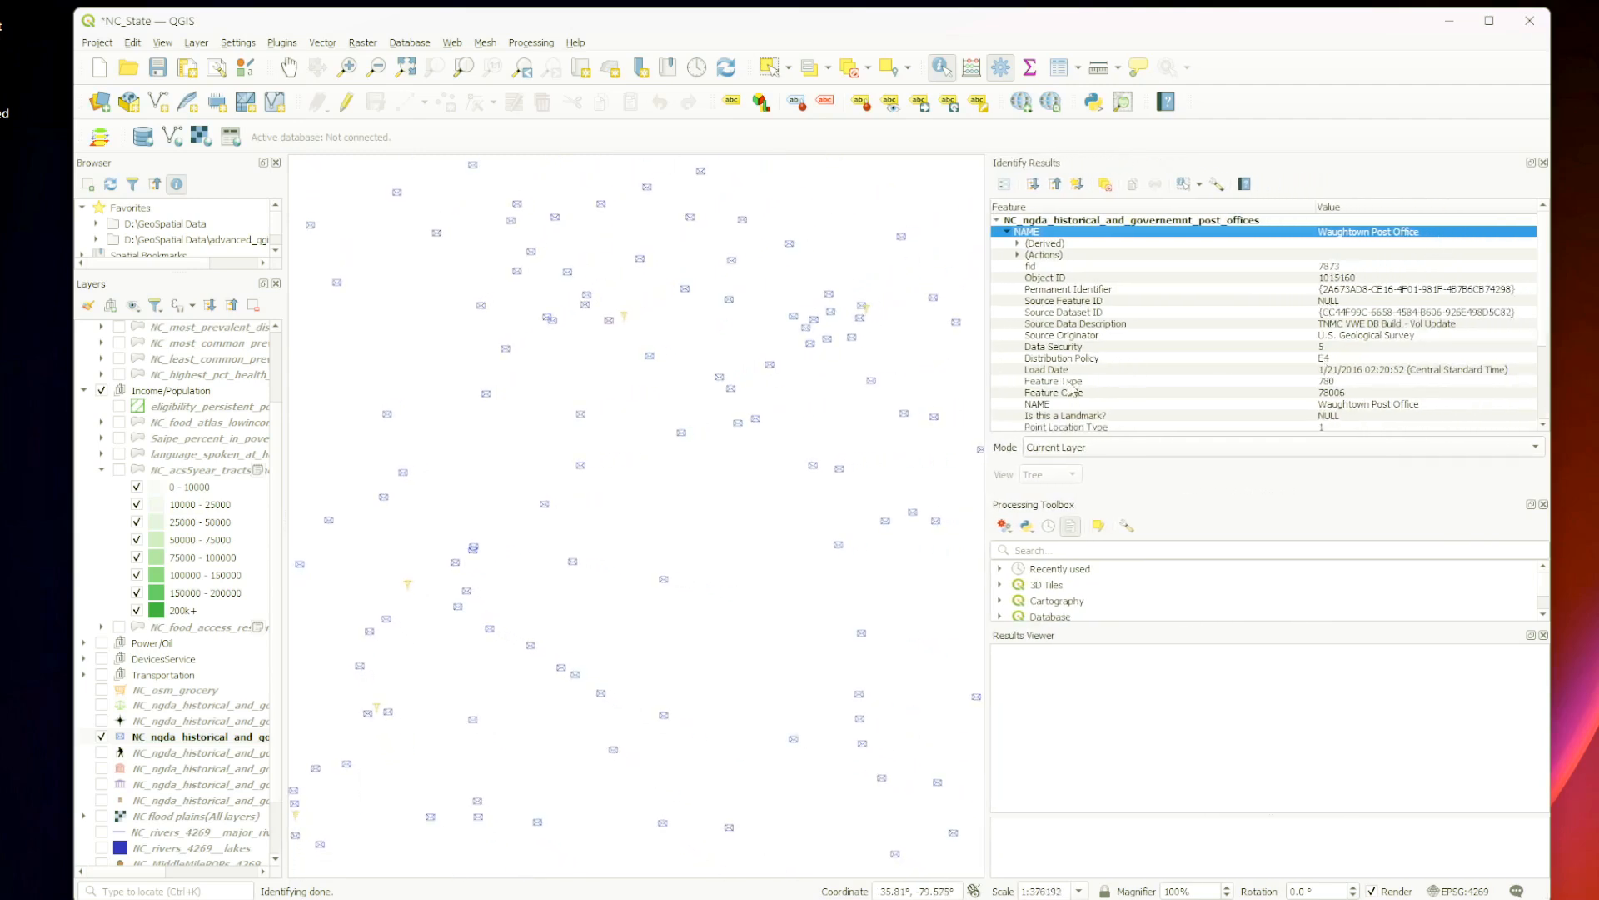
Step: Examine the identified post office's NAME, ADDRESS, CITY, STATE and ZIP Code attributes
left_click(1064, 405)
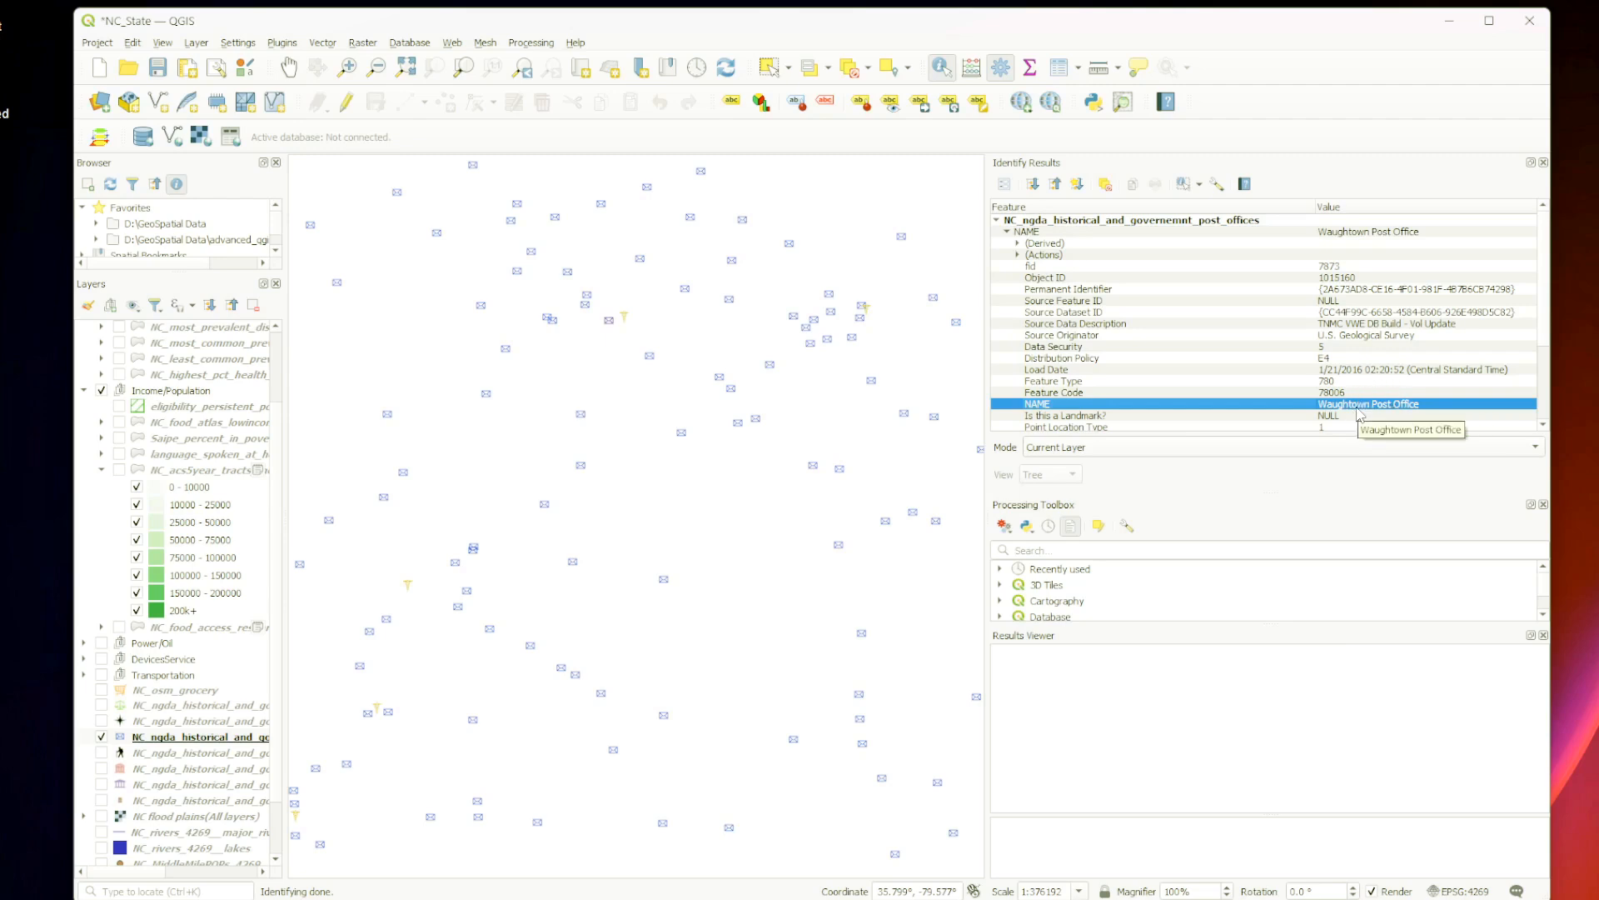
scroll(1361, 414, "down", 2)
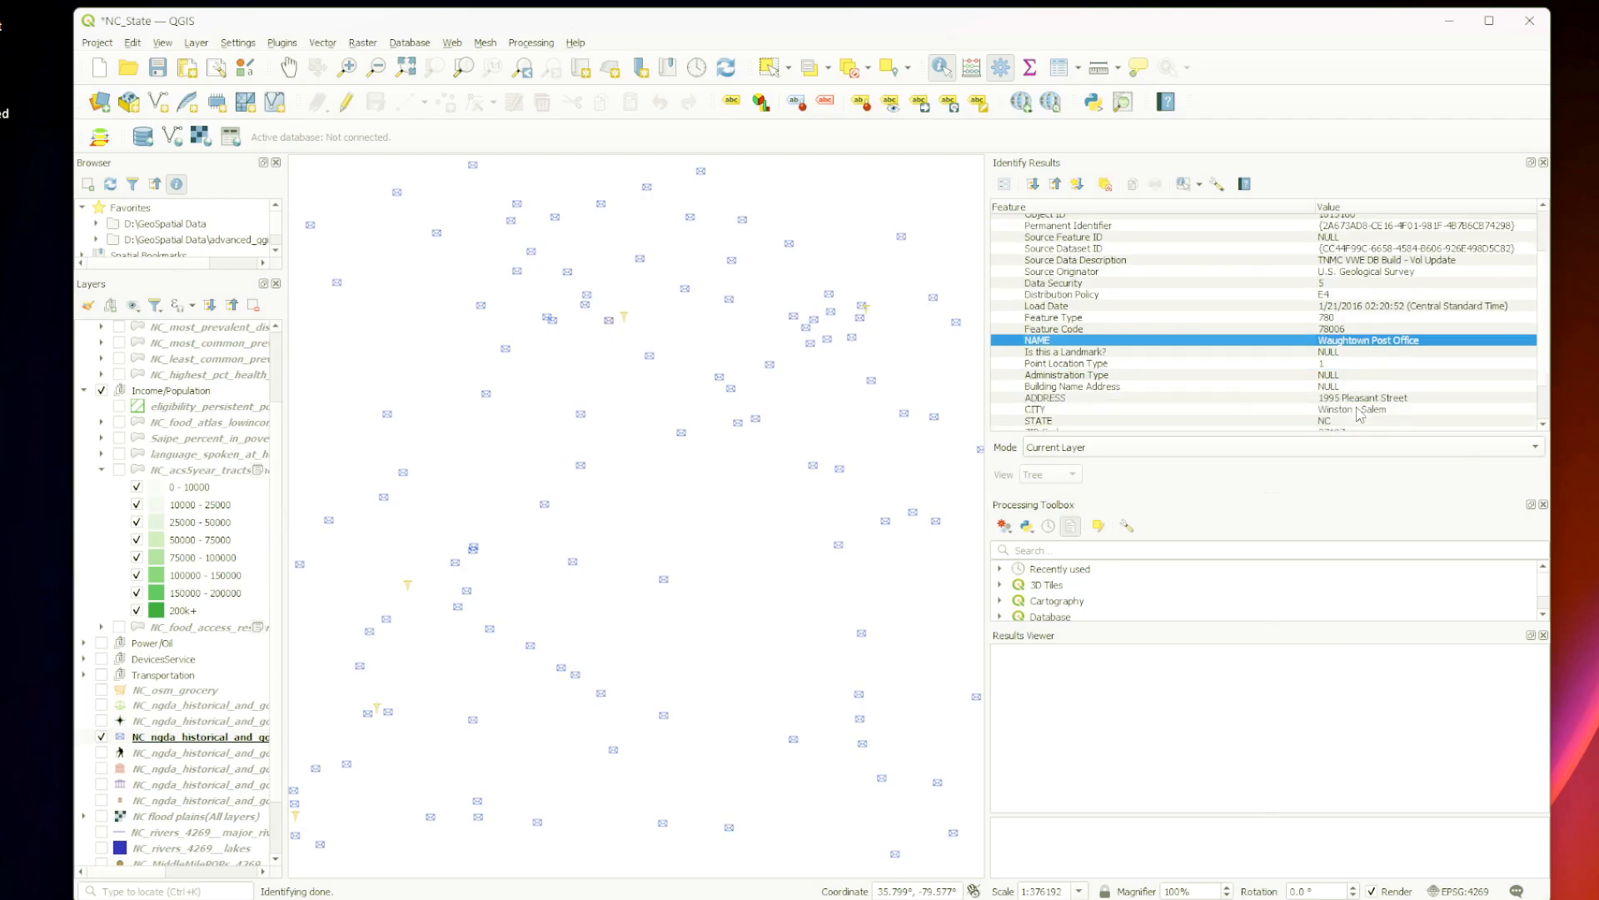
left_click(1360, 400)
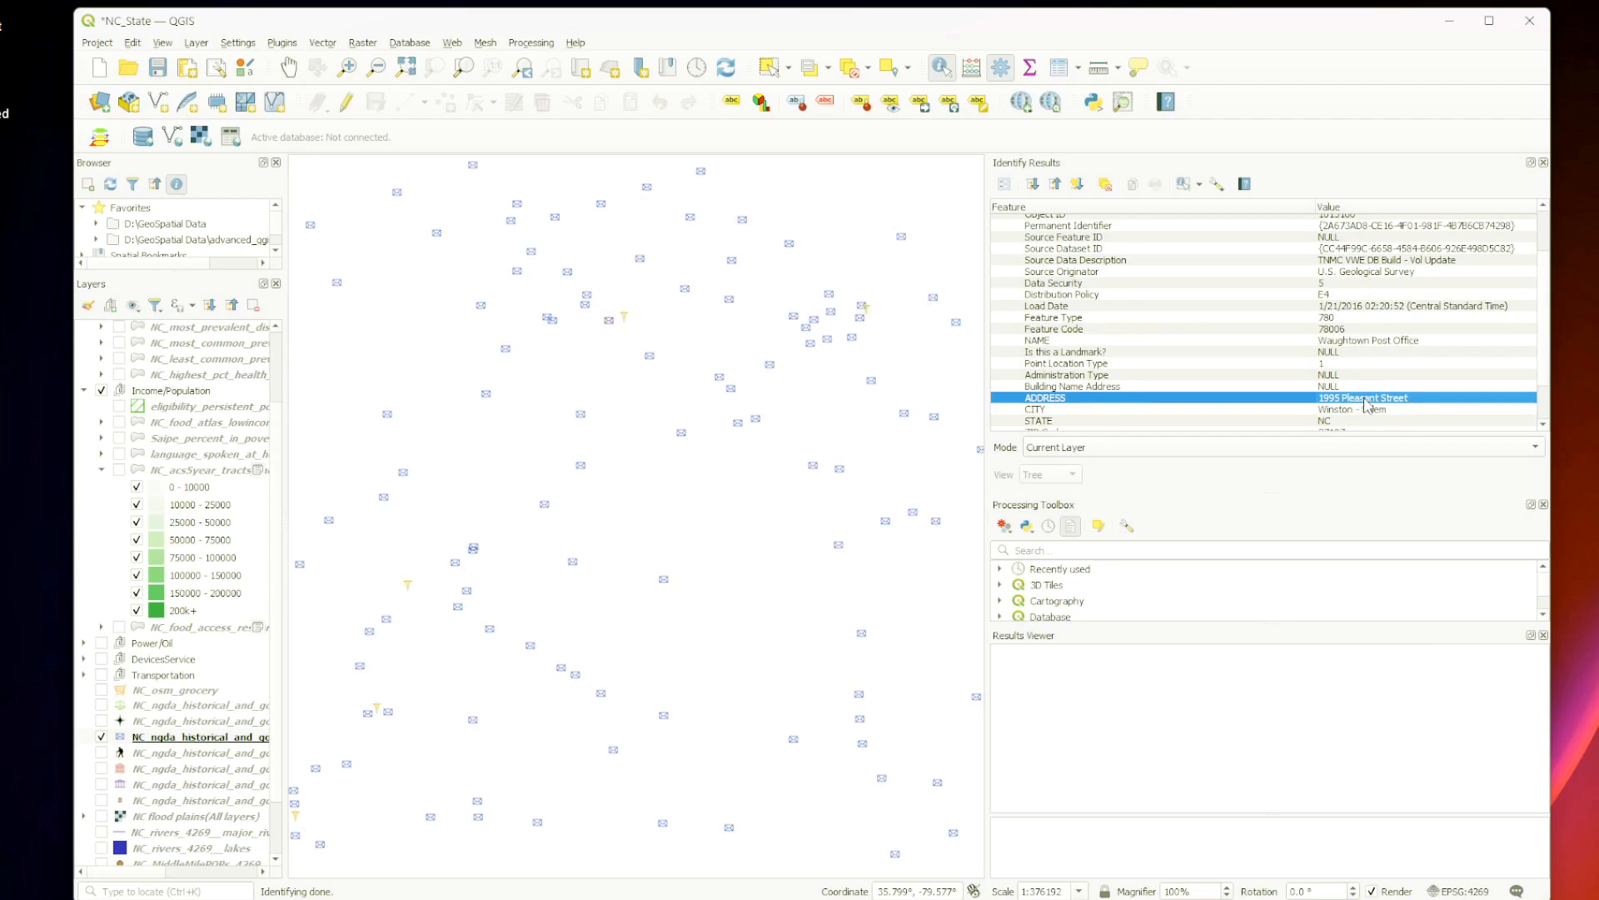
left_click(1421, 409)
left_click(1413, 421)
scroll(1414, 429, "down", 1)
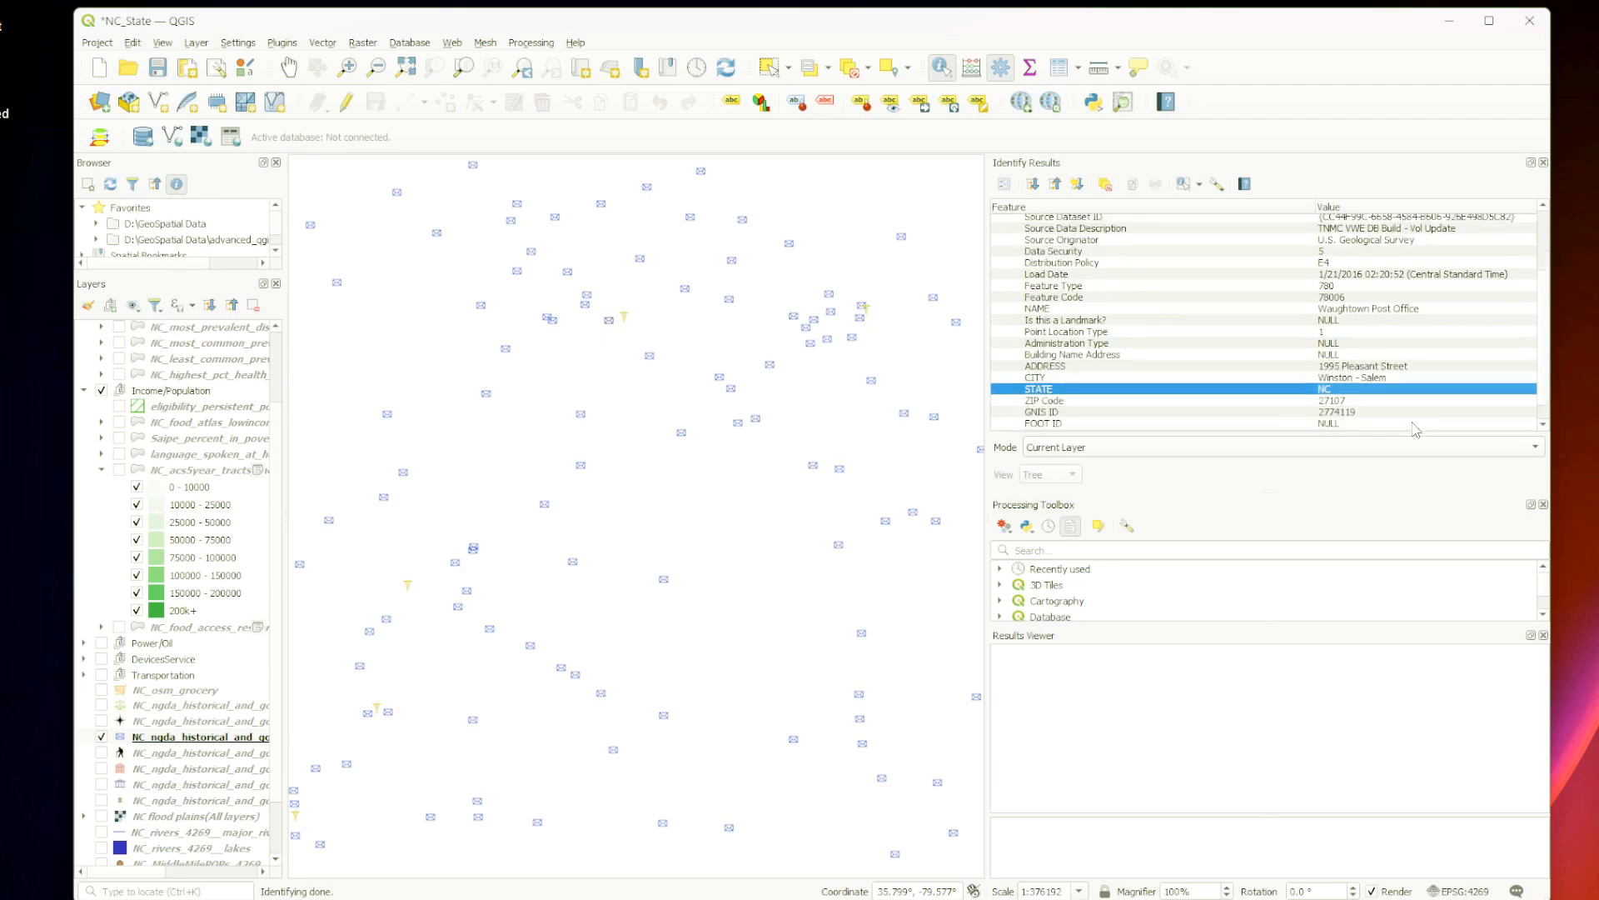
left_click(1421, 413)
left_click(1432, 401)
scroll(1432, 403, "down", 1)
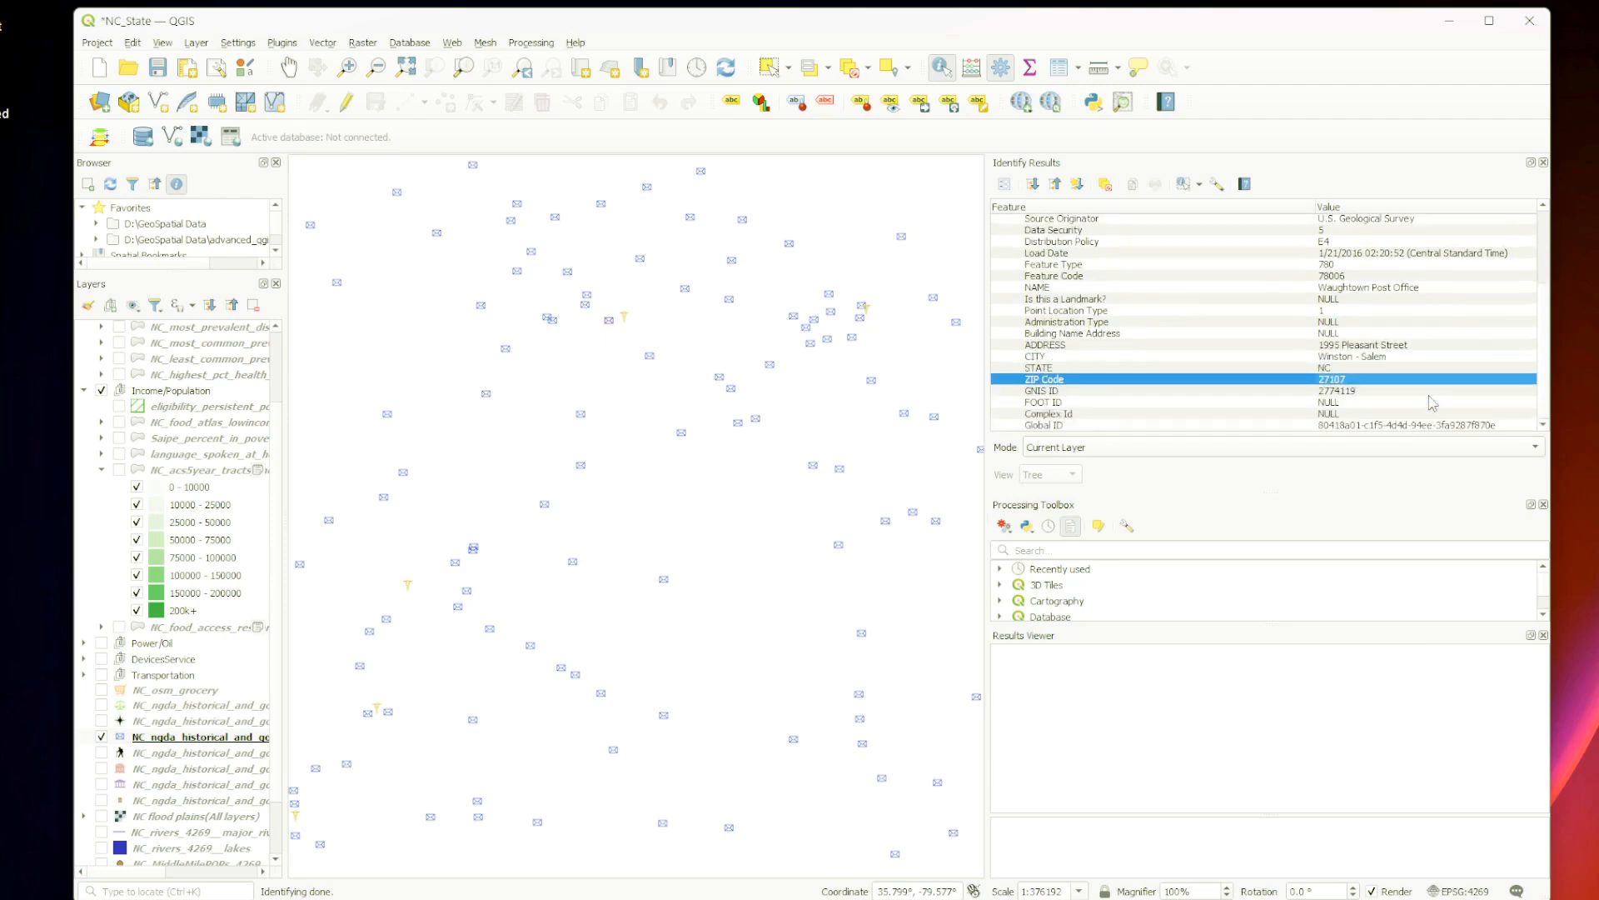
scroll(1137, 381, "up", 4)
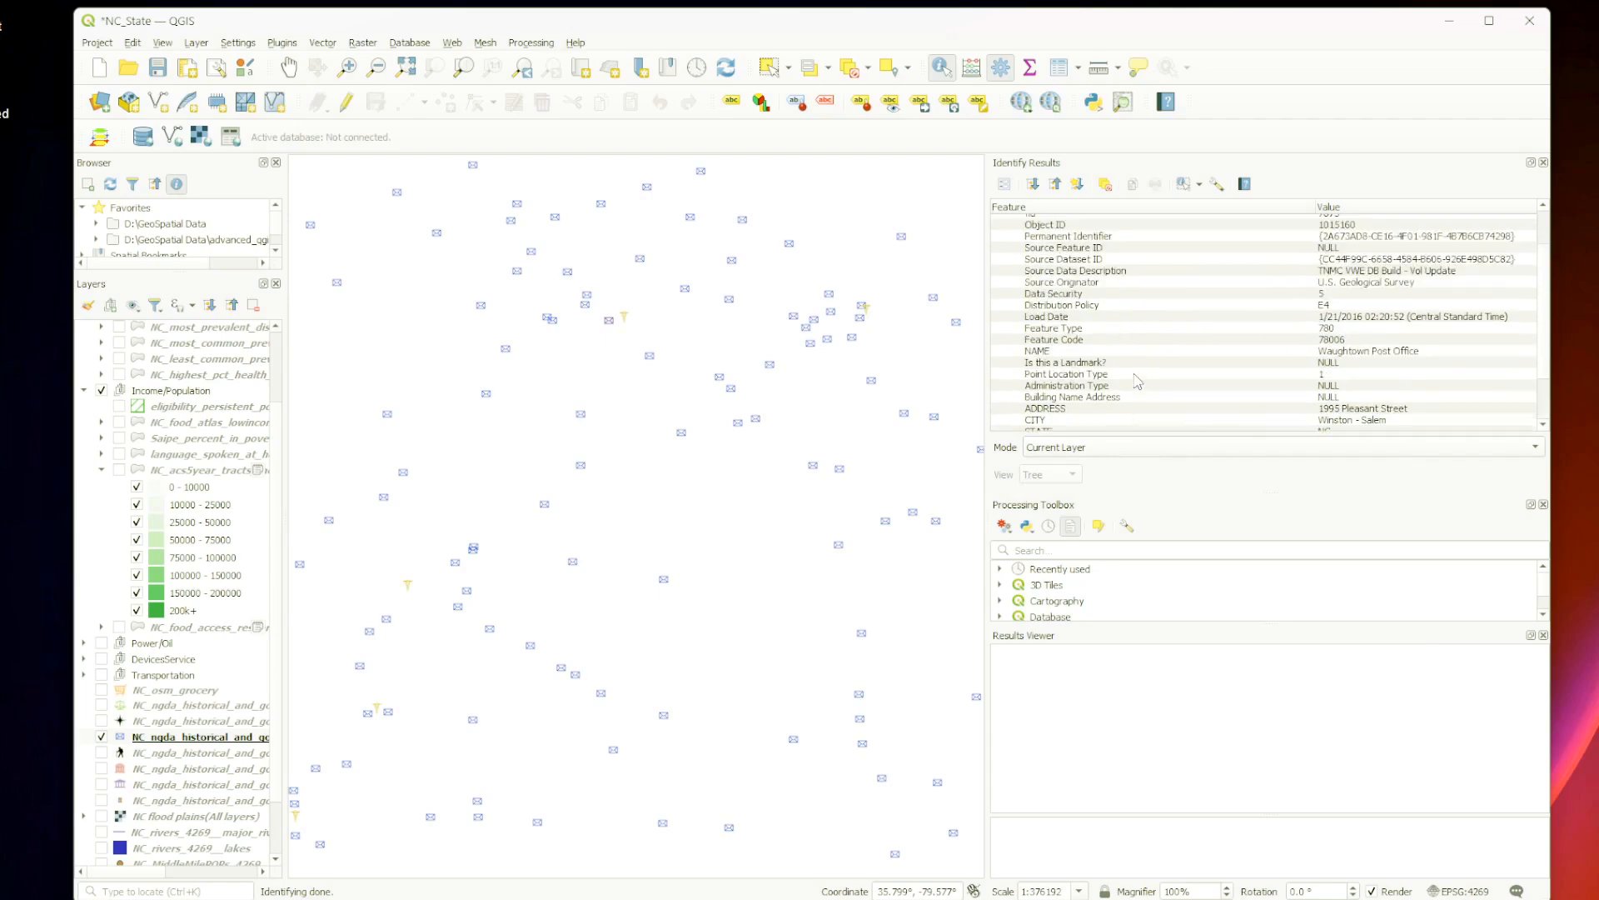
Step: Identify three more post offices southeast of the first one
left_click(656, 358)
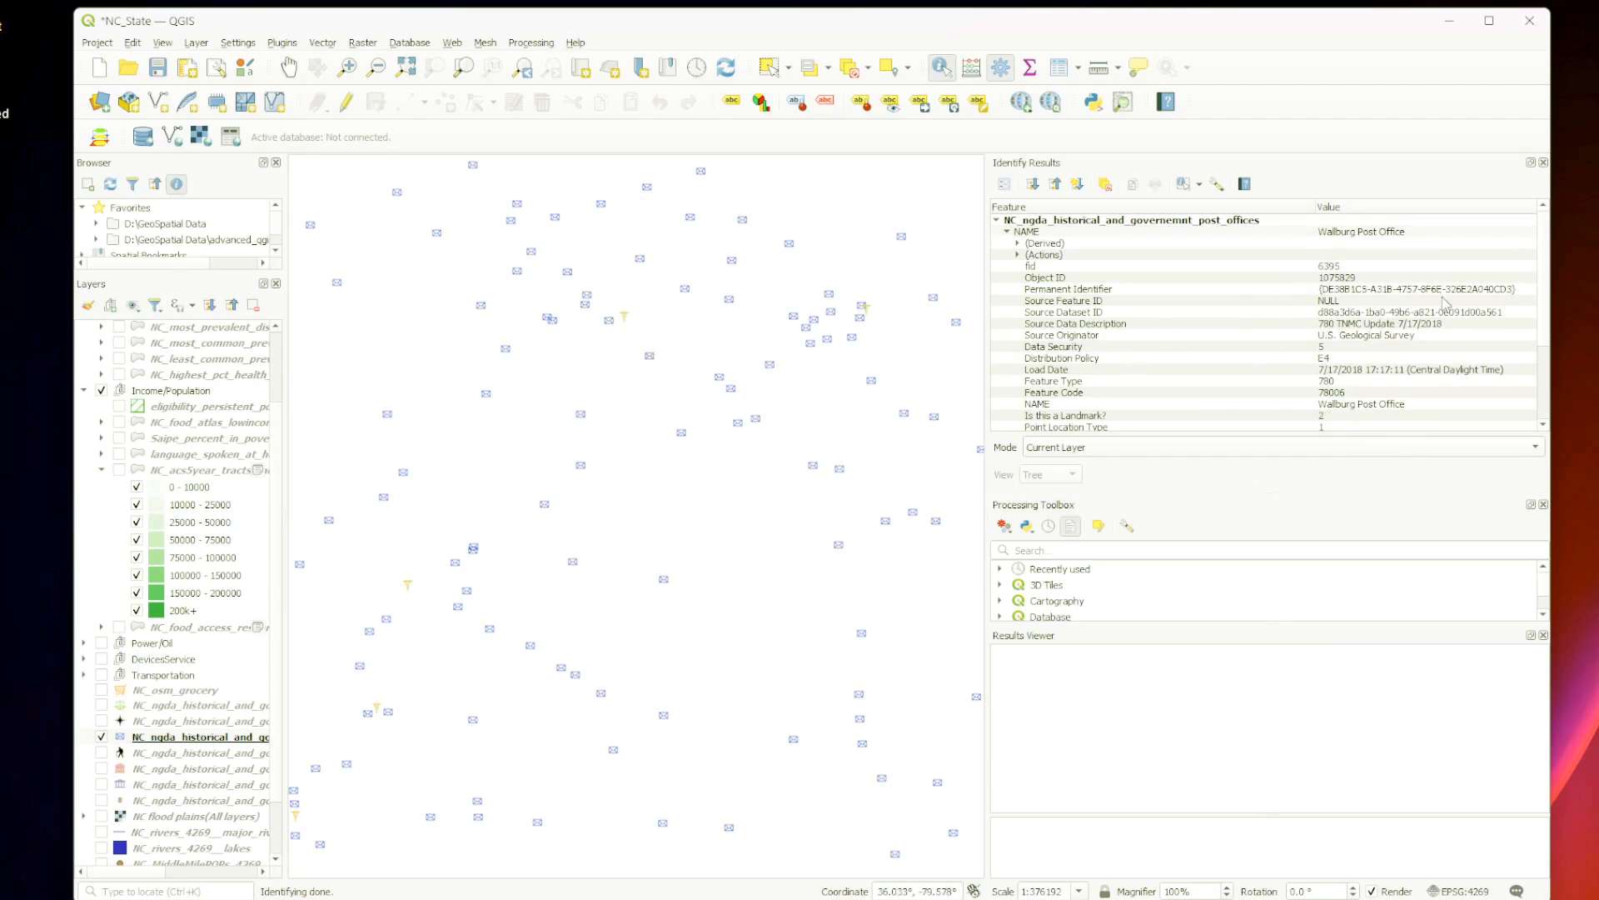
left_click(681, 432)
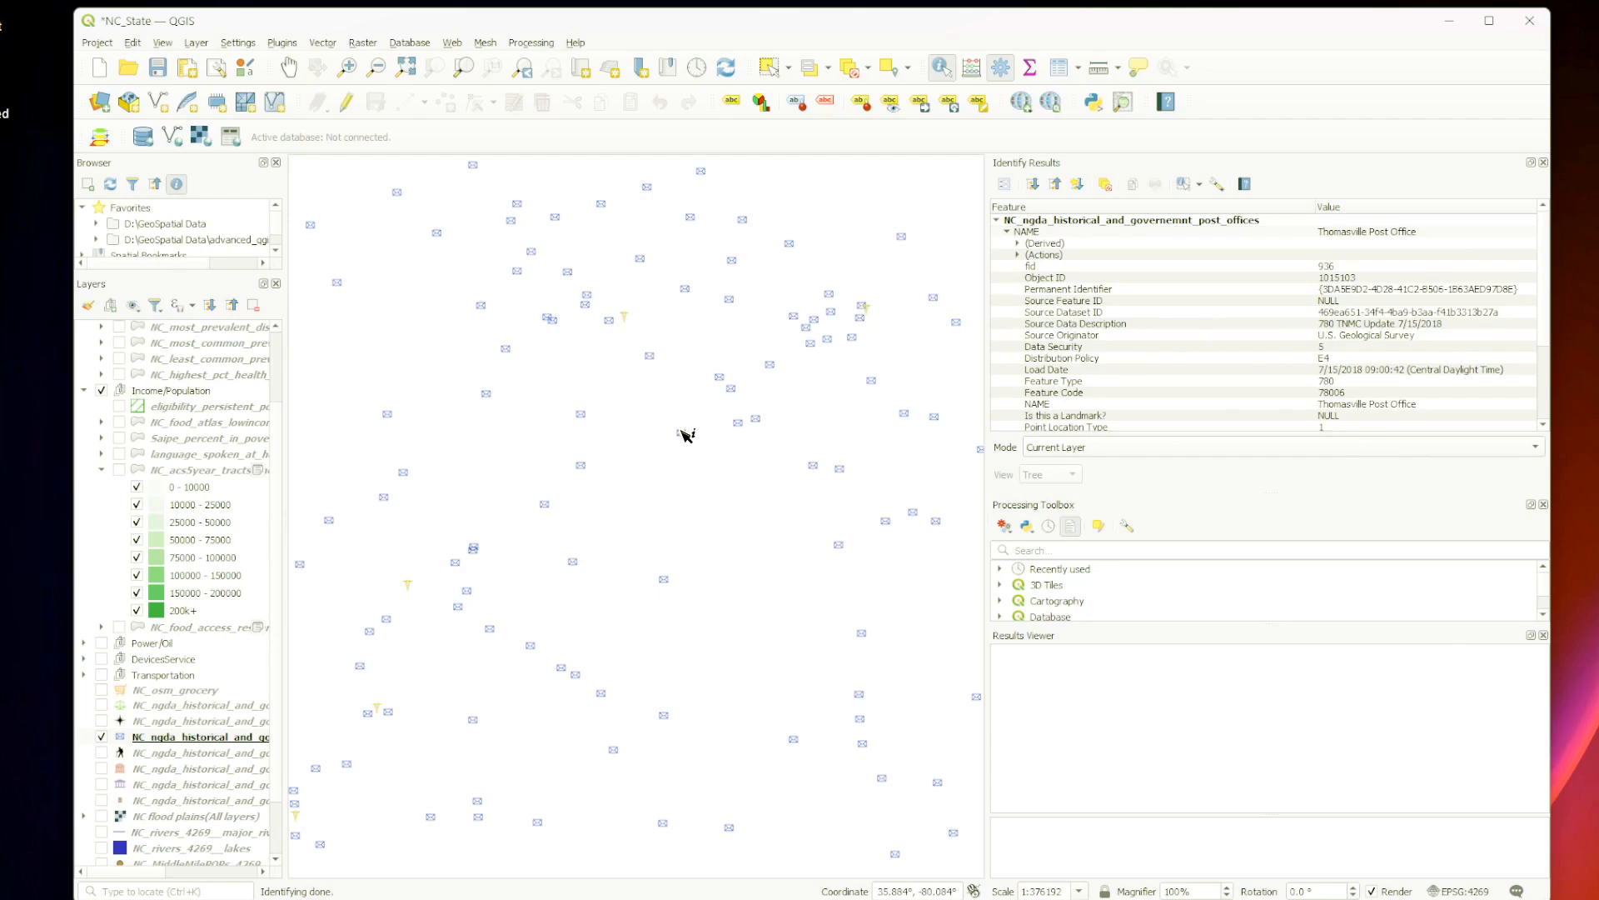
left_click(742, 396)
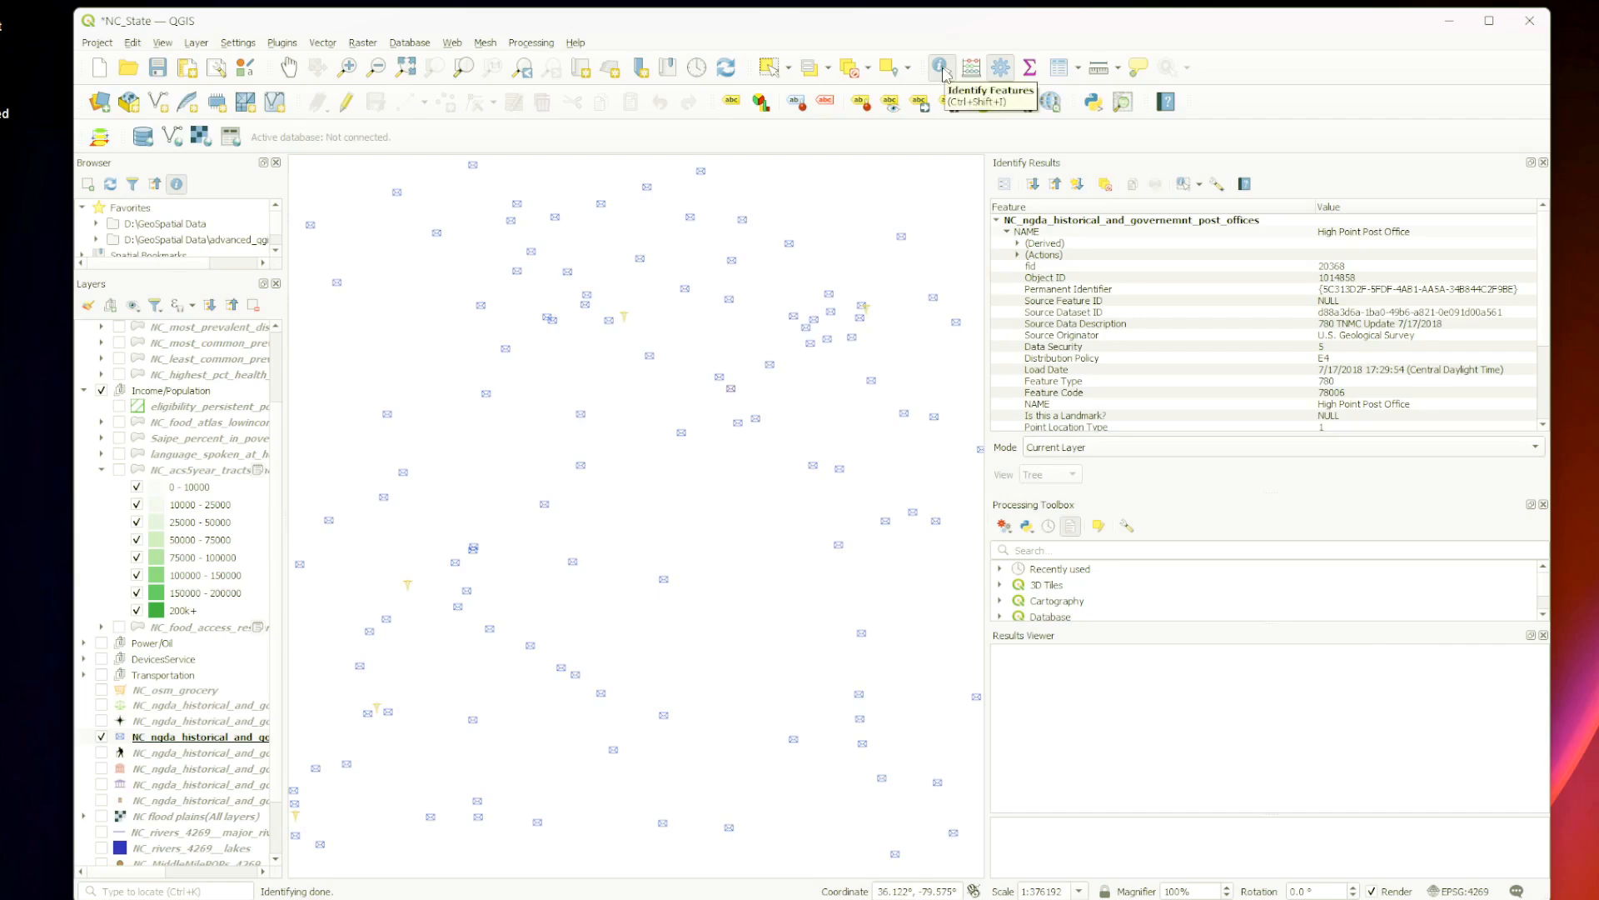
Step: Pan and zoom out the map to show the northern state border, and hide the post offices layer
left_click(287, 67)
left_click_drag(417, 347, 899, 405)
scroll(614, 418, "down", 2)
left_click_drag(906, 448, 586, 418)
mouse_move(857, 400)
left_mouse_down()
mouse_move(464, 378)
mouse_move(917, 467)
left_mouse_up()
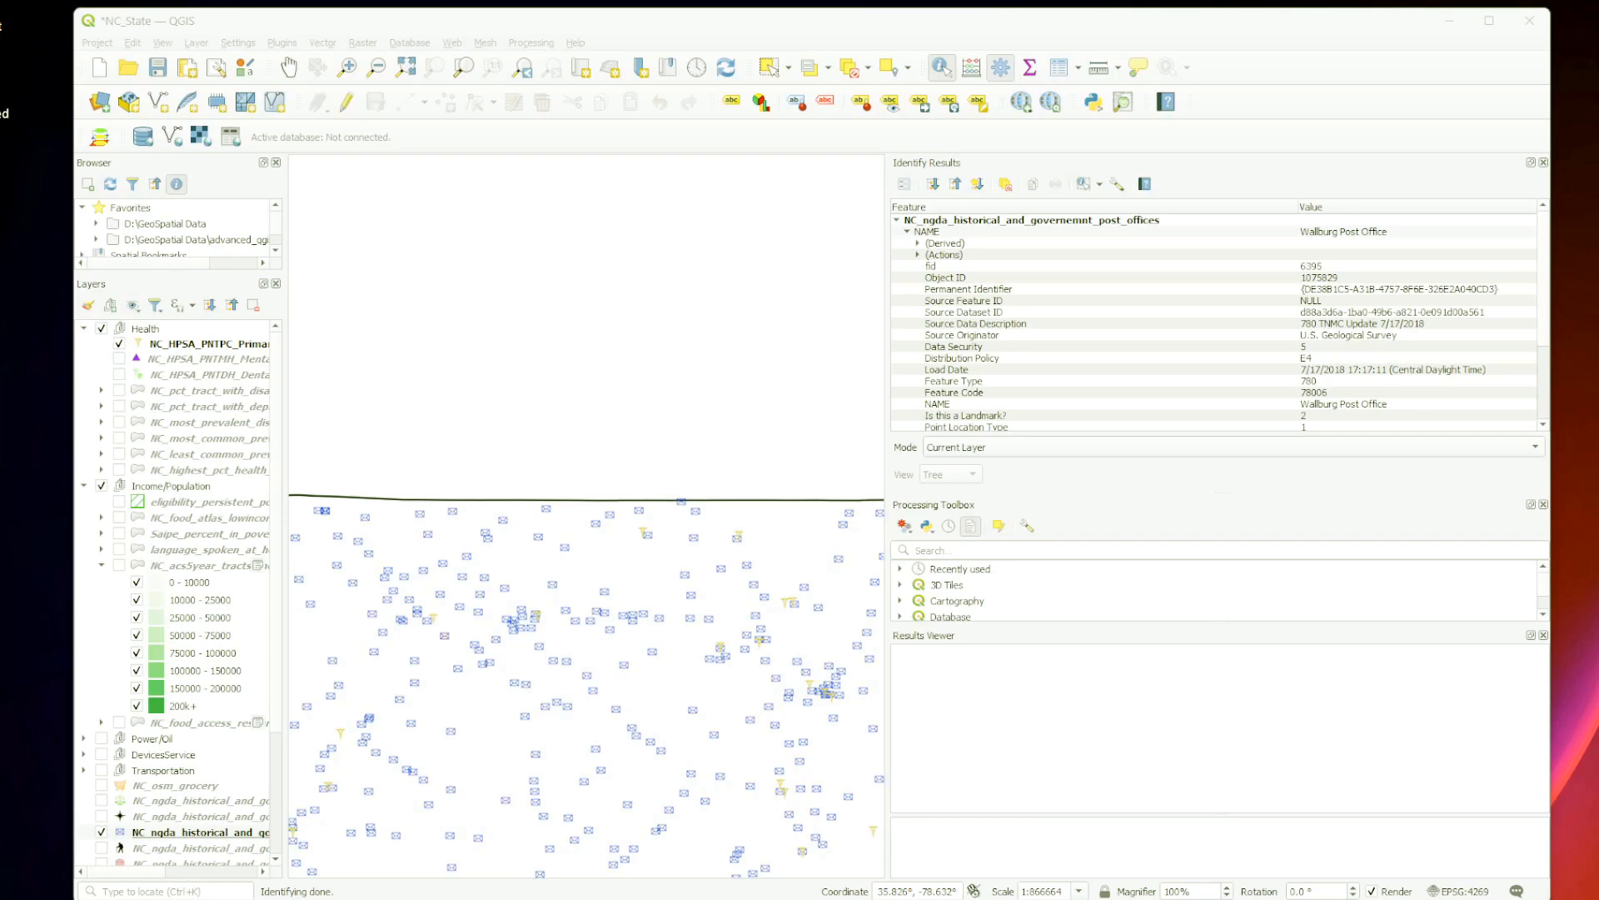
left_click(101, 832)
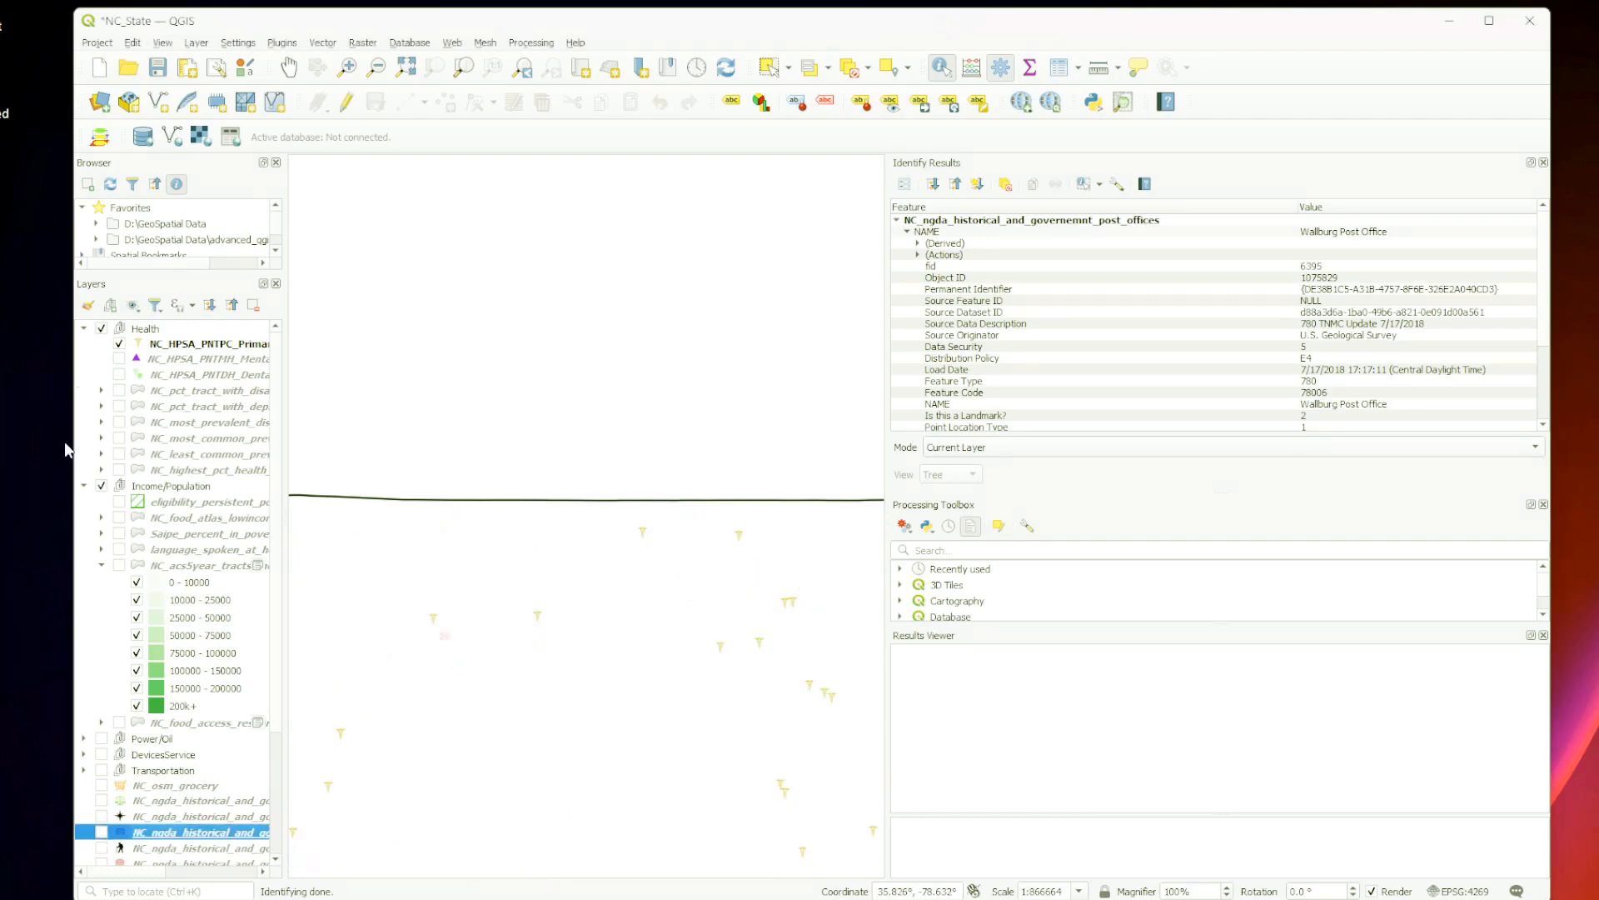
Step: Hide the NC_HPSA_PNTPC_Primary Care layer and display the NC_acs5year_tracts_median_hh_income layer over the northwestern part of the state
left_click(119, 344)
left_click(119, 566)
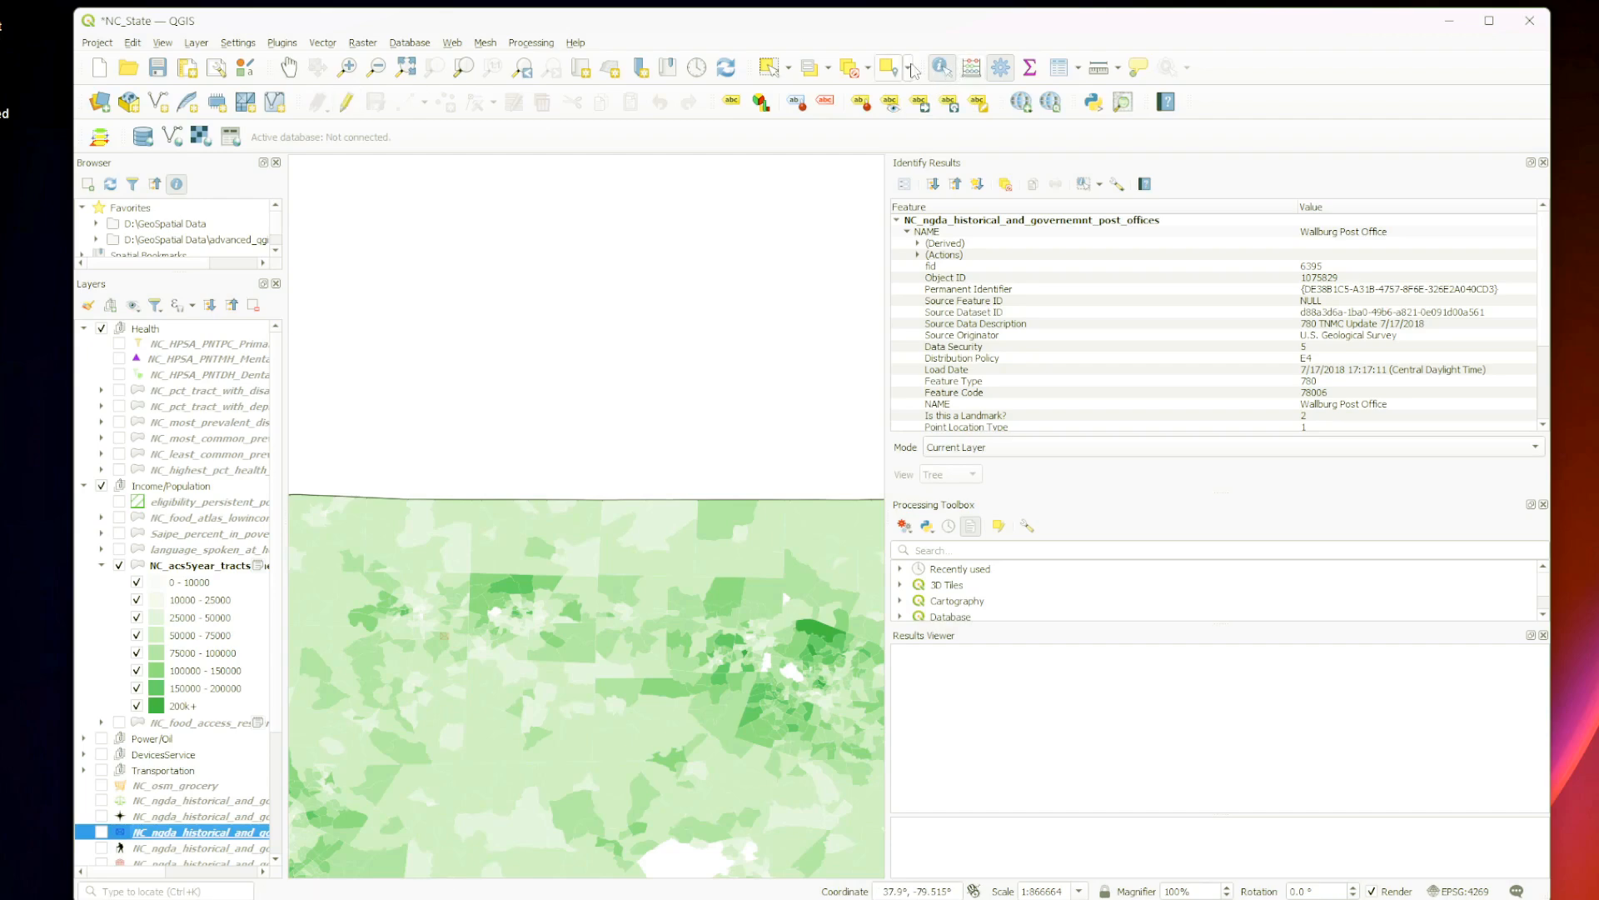
left_click(287, 72)
left_click_drag(475, 423, 565, 291)
left_click_drag(525, 577, 350, 483)
left_click_drag(599, 505, 459, 497)
mouse_move(620, 537)
left_mouse_down()
mouse_move(560, 543)
mouse_move(635, 542)
left_mouse_up()
left_click_drag(655, 384, 1044, 510)
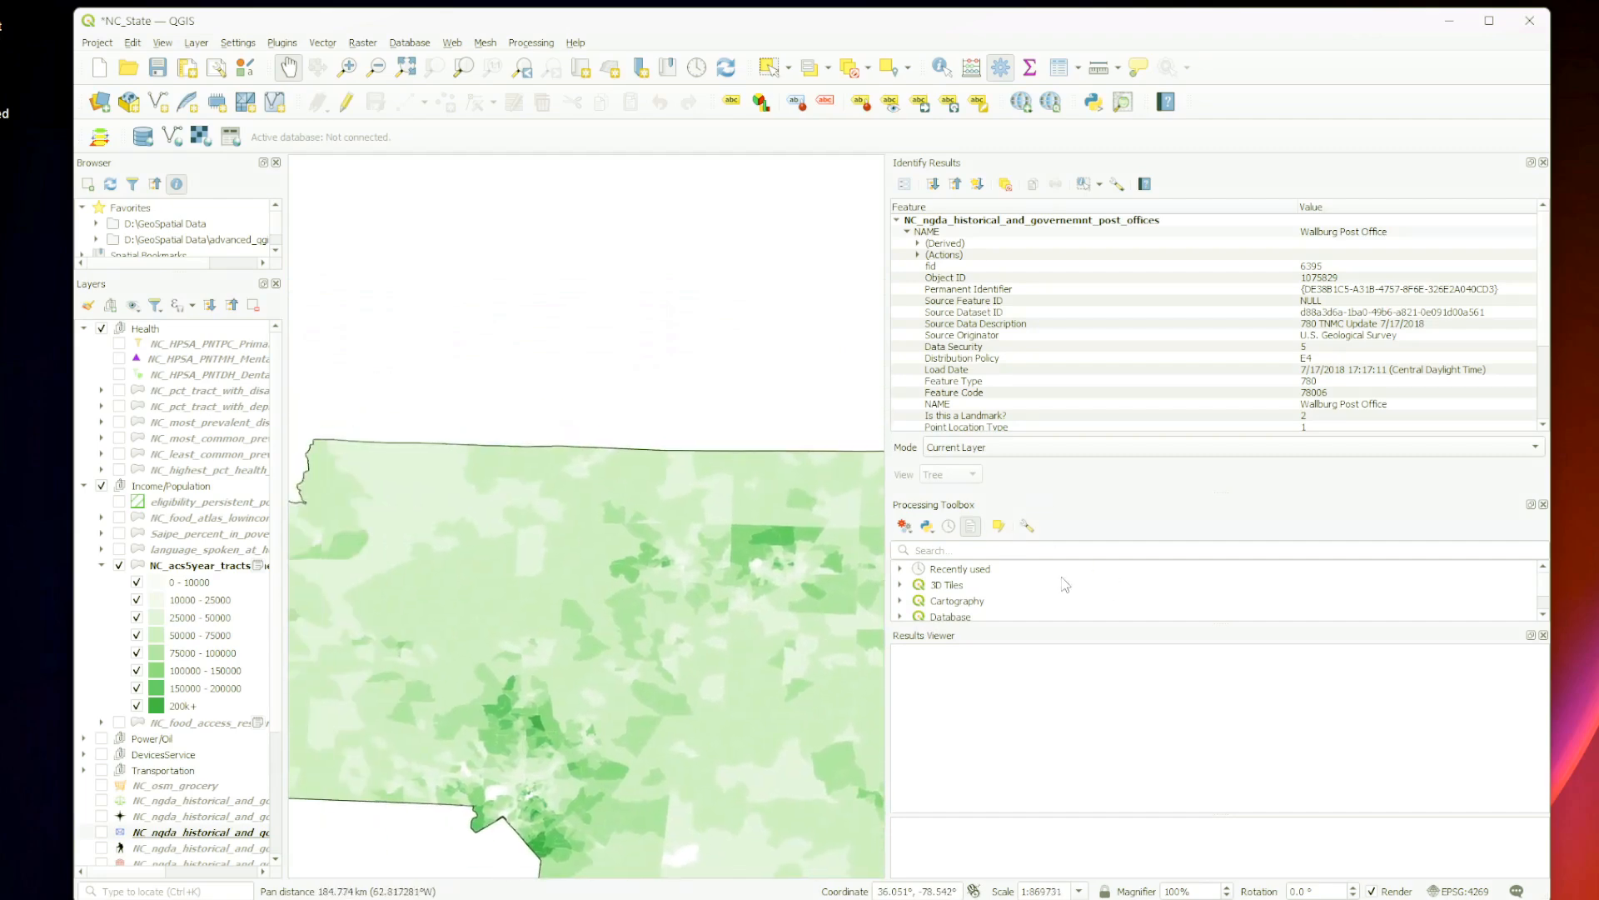
Step: Inspect the income labels on the tracts at close range and return to the wider regional view
scroll(583, 548, "up", 3)
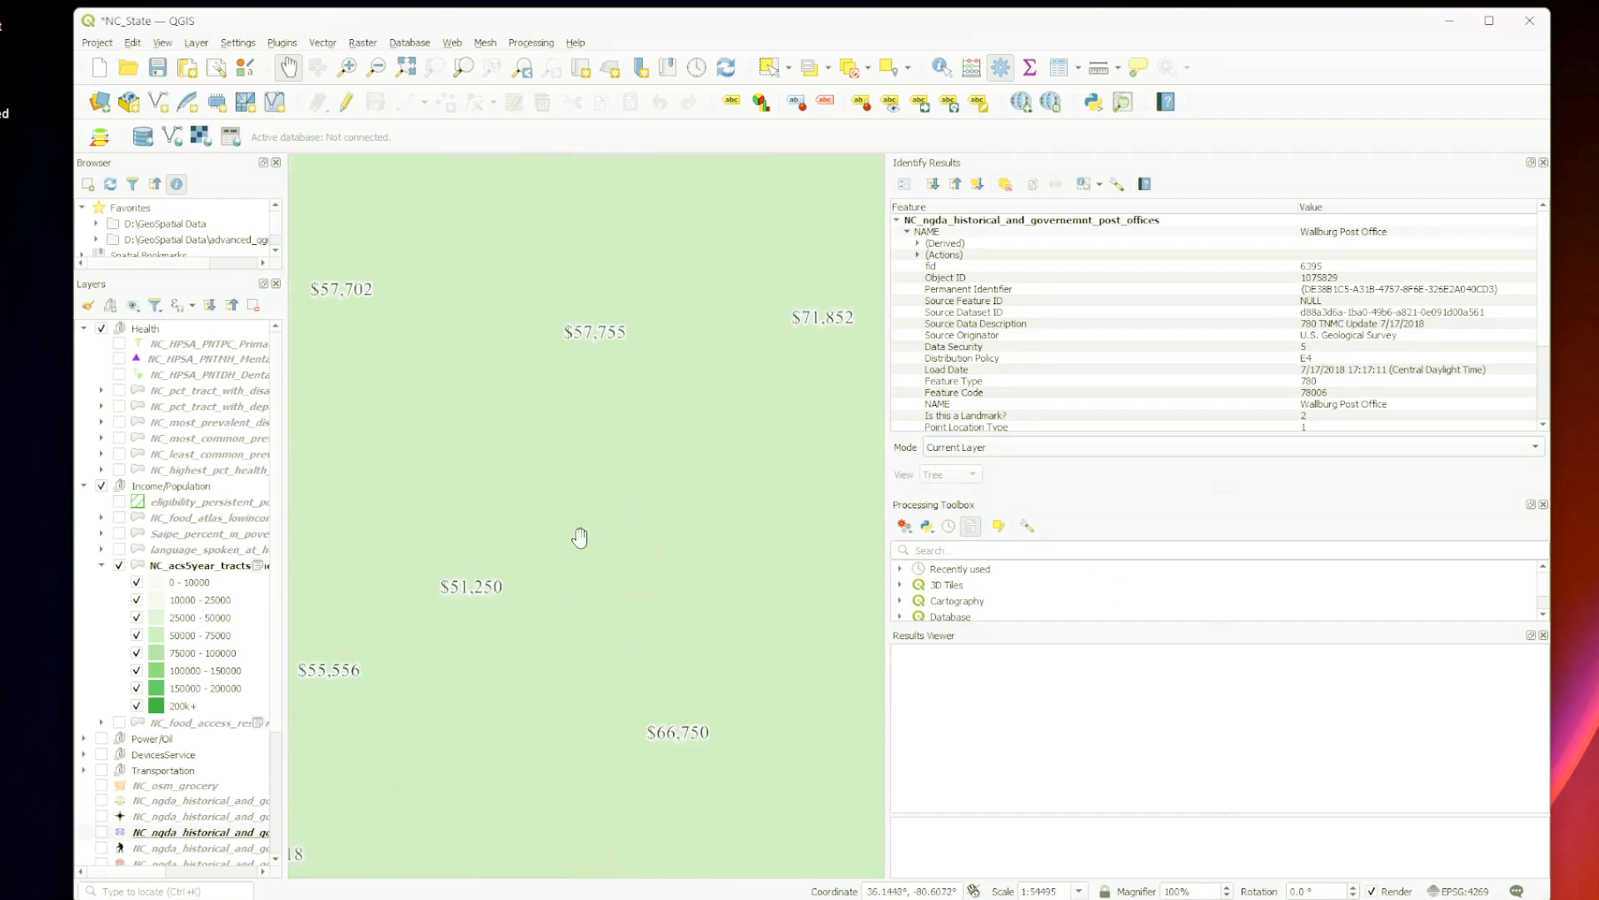
scroll(548, 646, "down", 1)
scroll(549, 645, "down", 2)
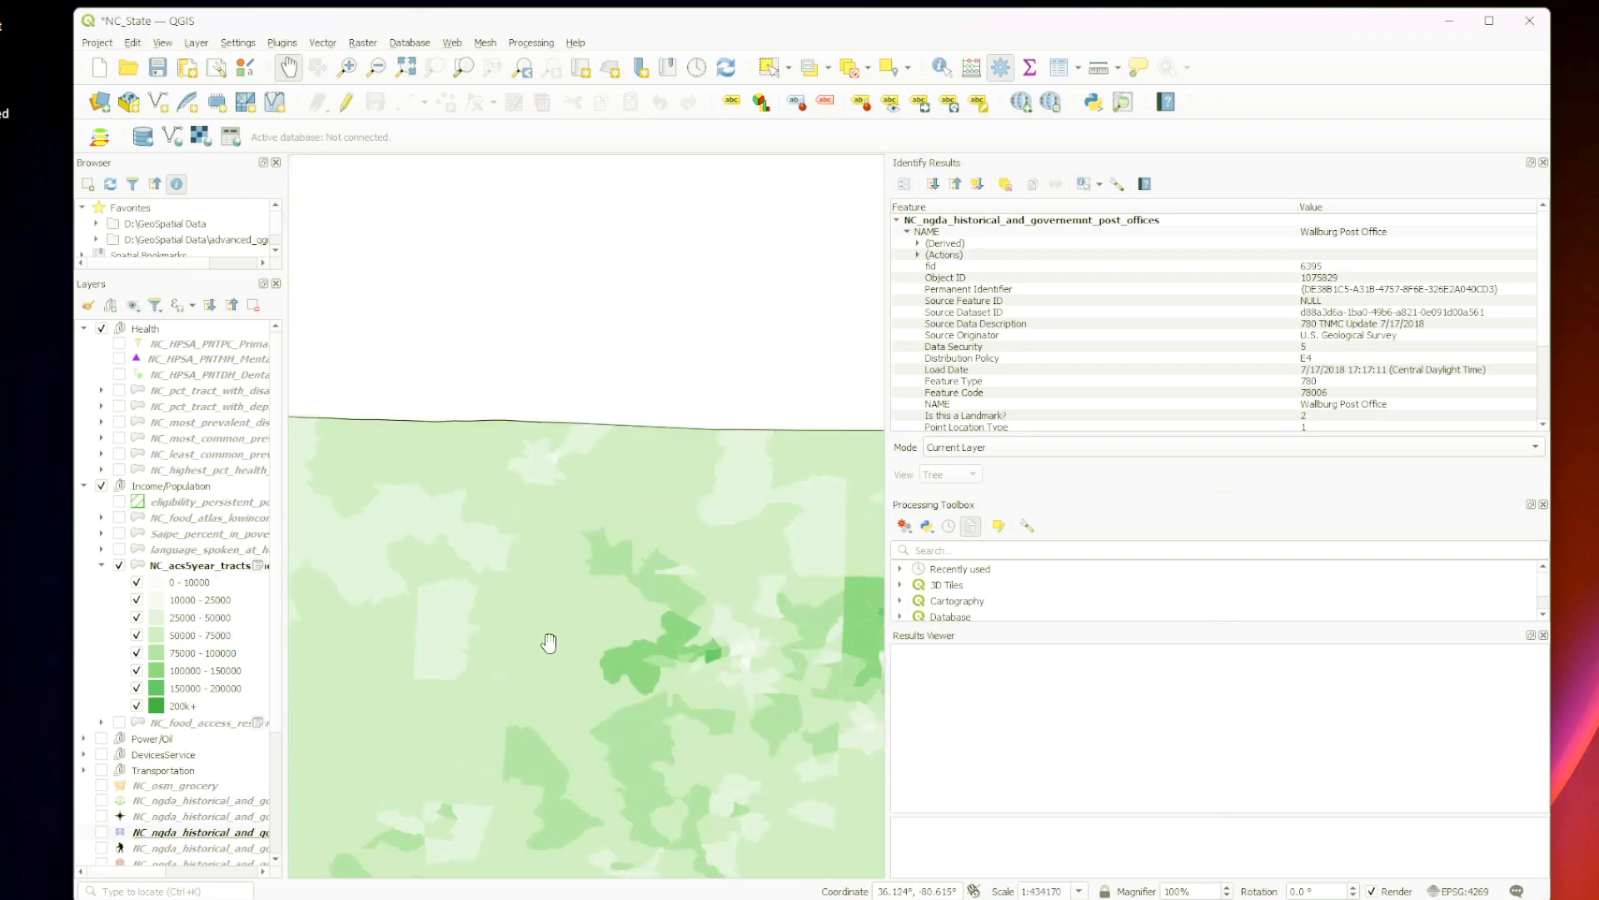
left_click_drag(546, 643, 505, 484)
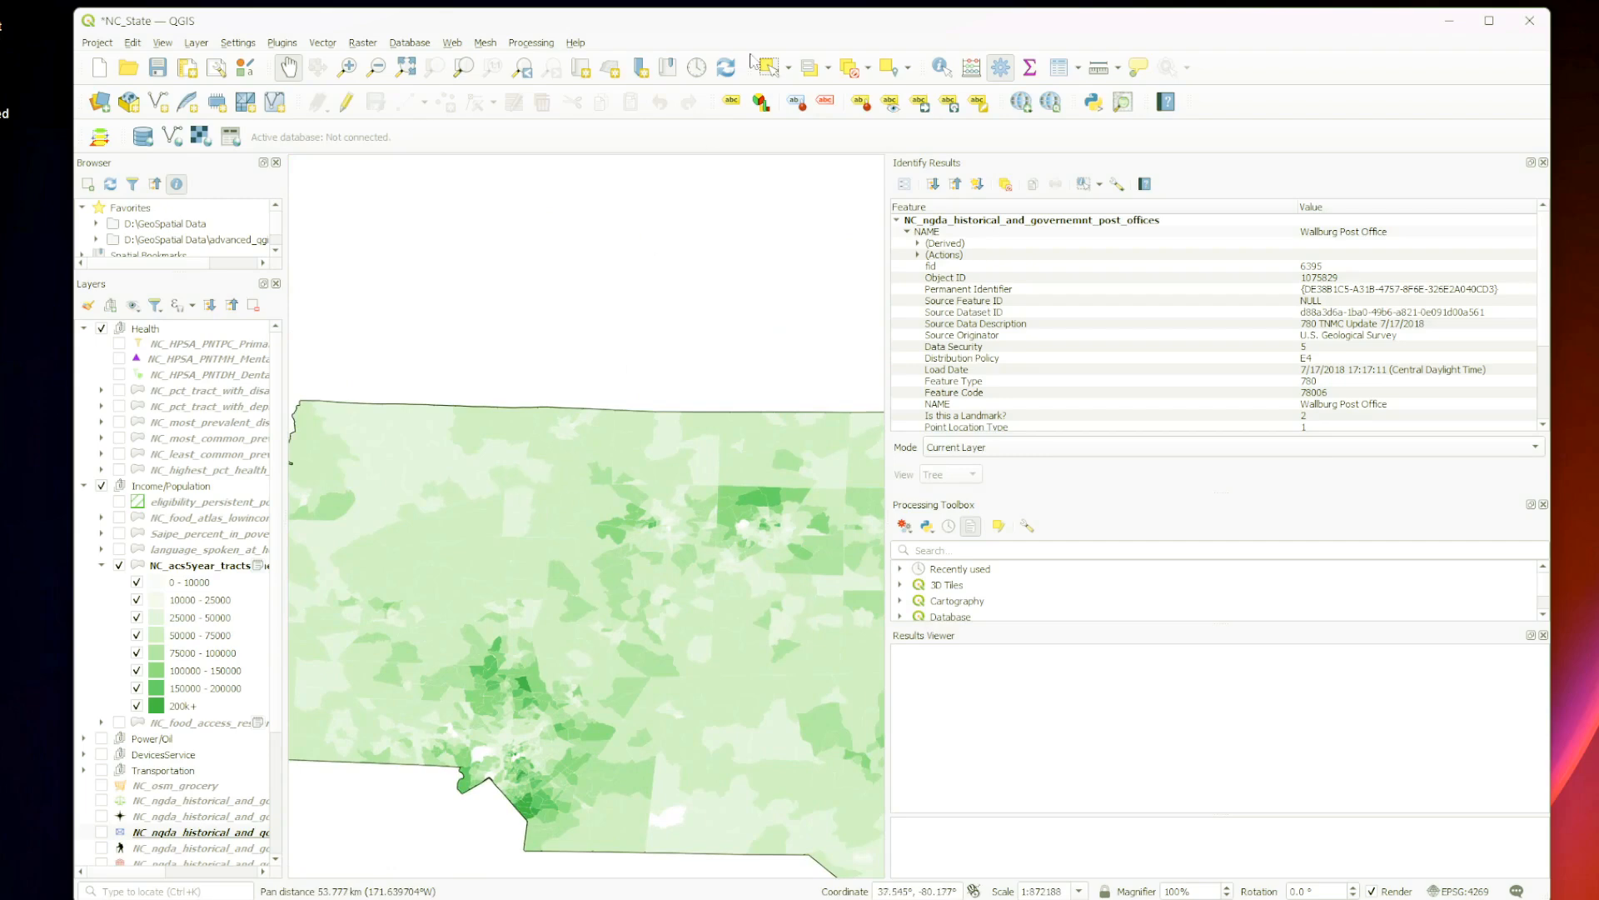
Step: Make the median household income tracts layer current and identify a census tract on the northern state border
left_click(939, 79)
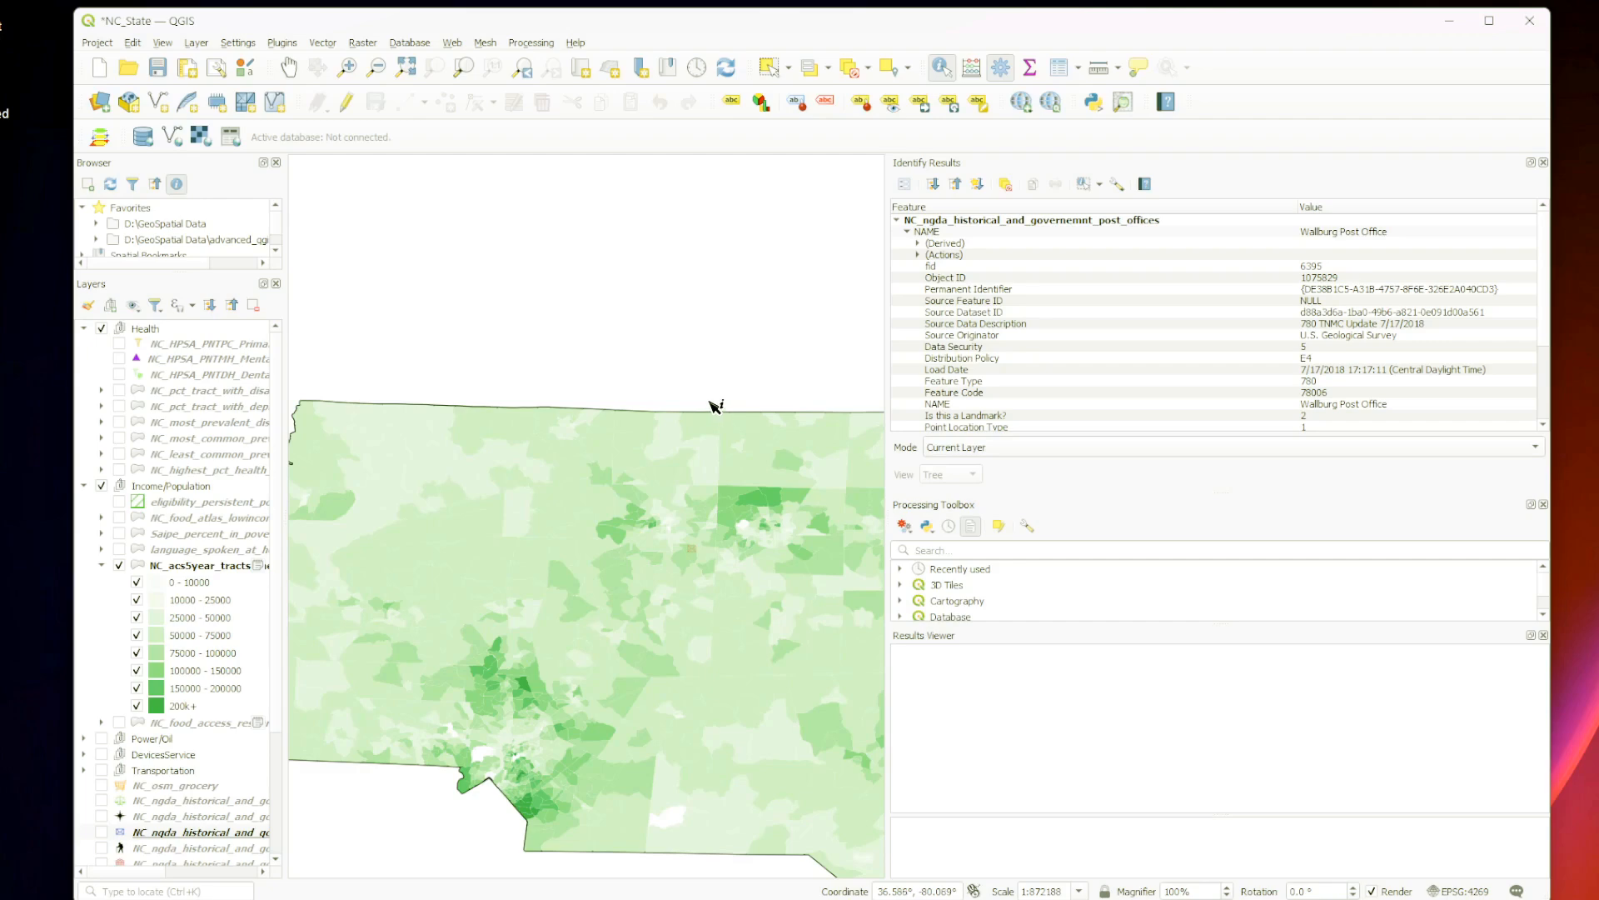
left_click(679, 442)
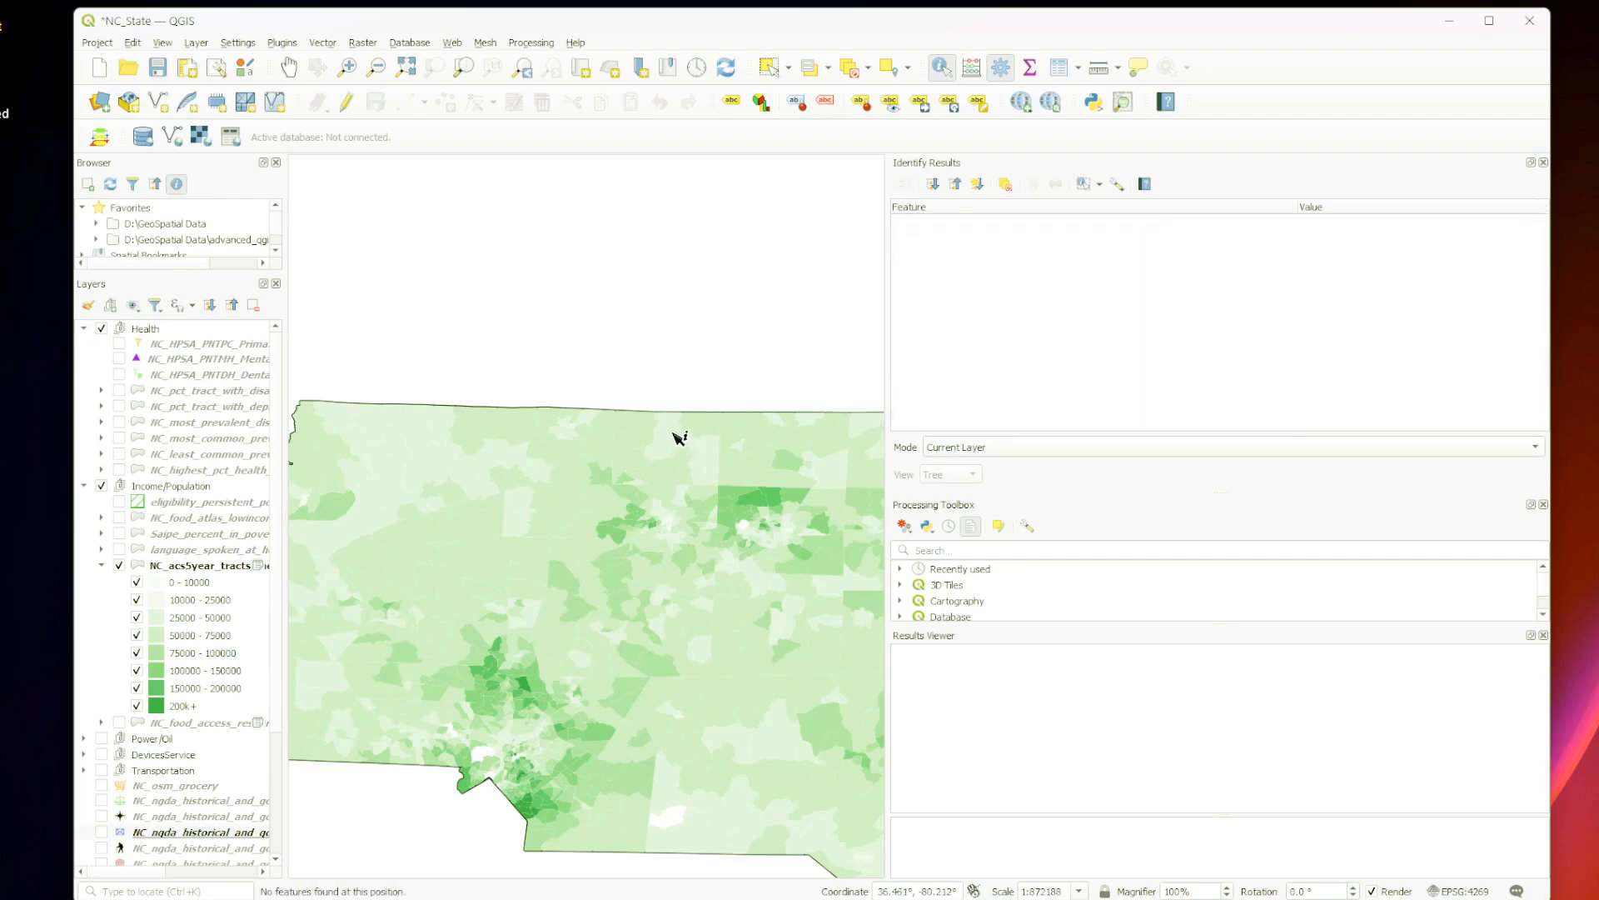
left_click(680, 436)
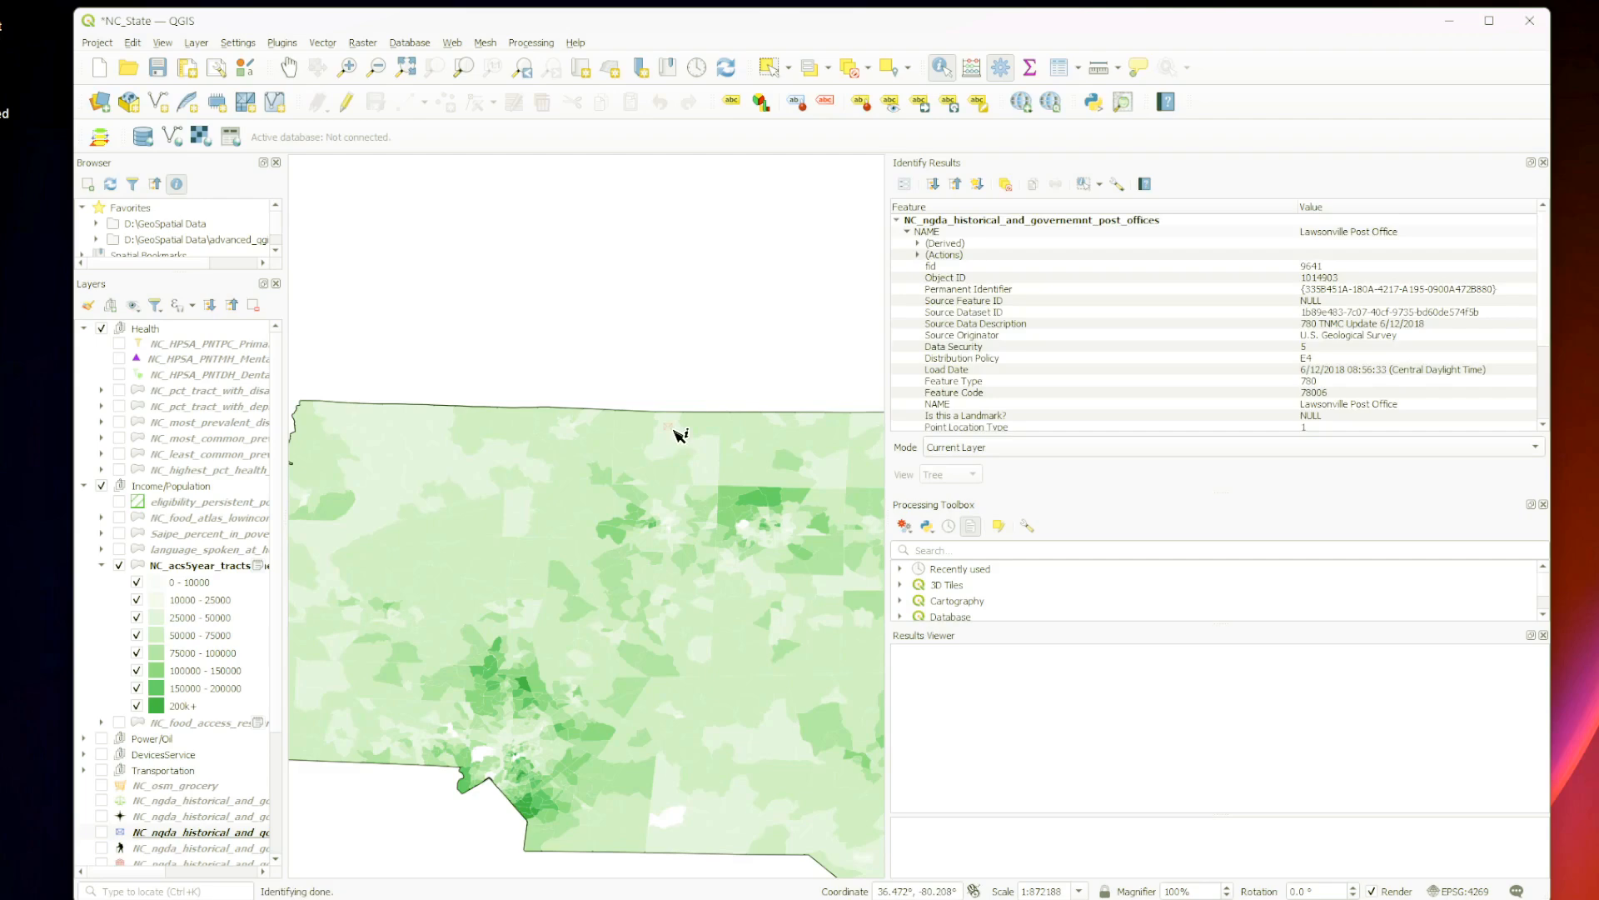
left_click(217, 571)
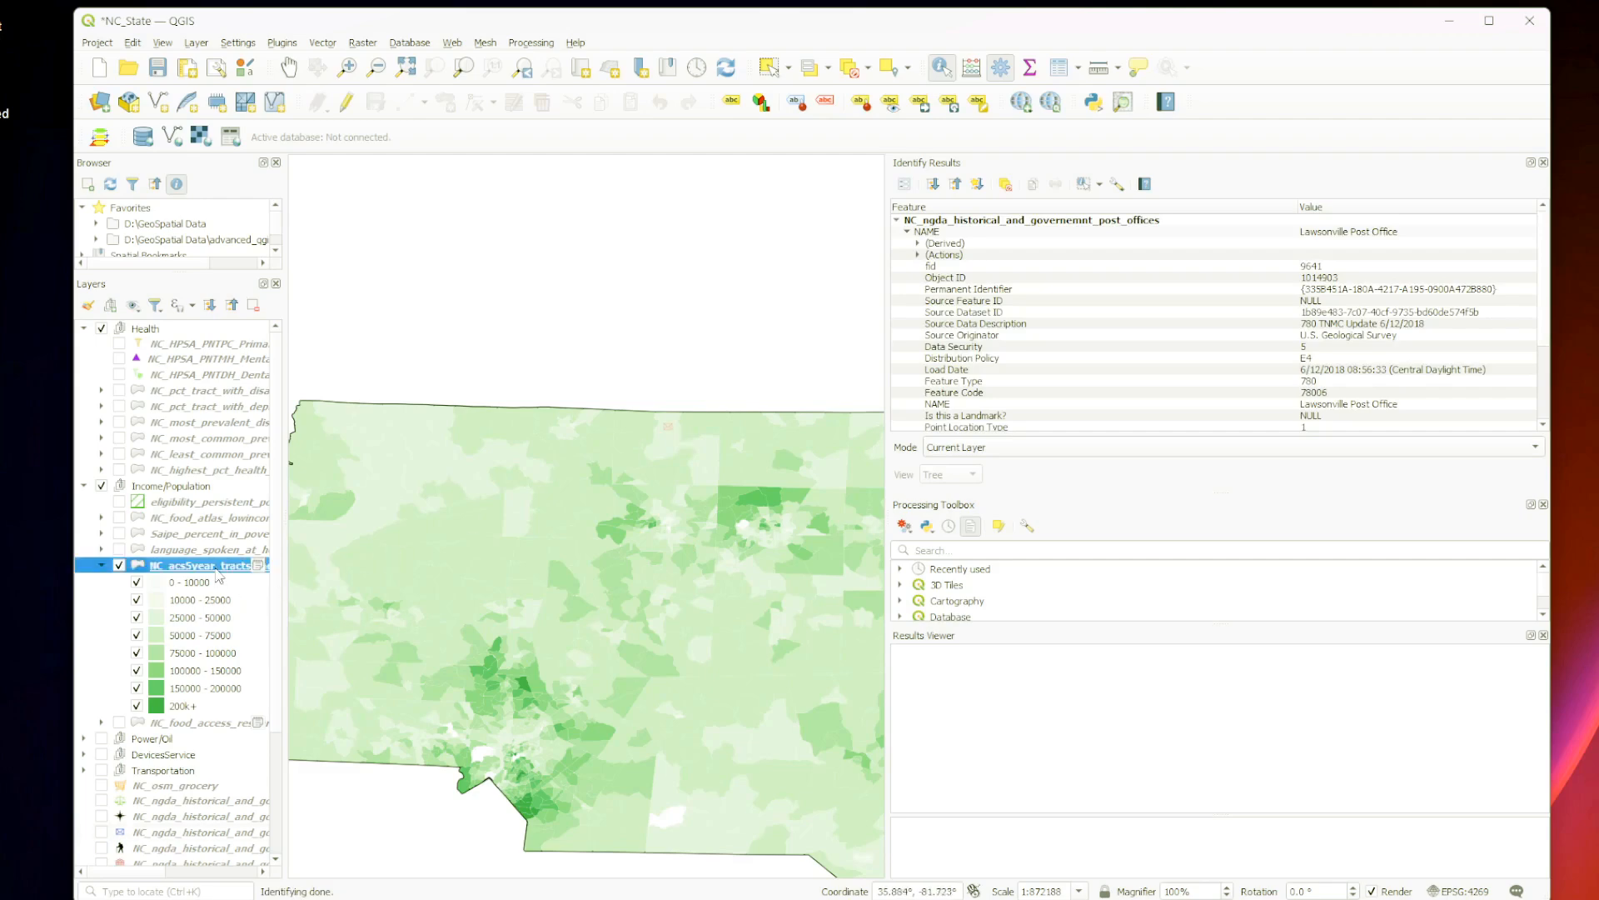
left_click(668, 445)
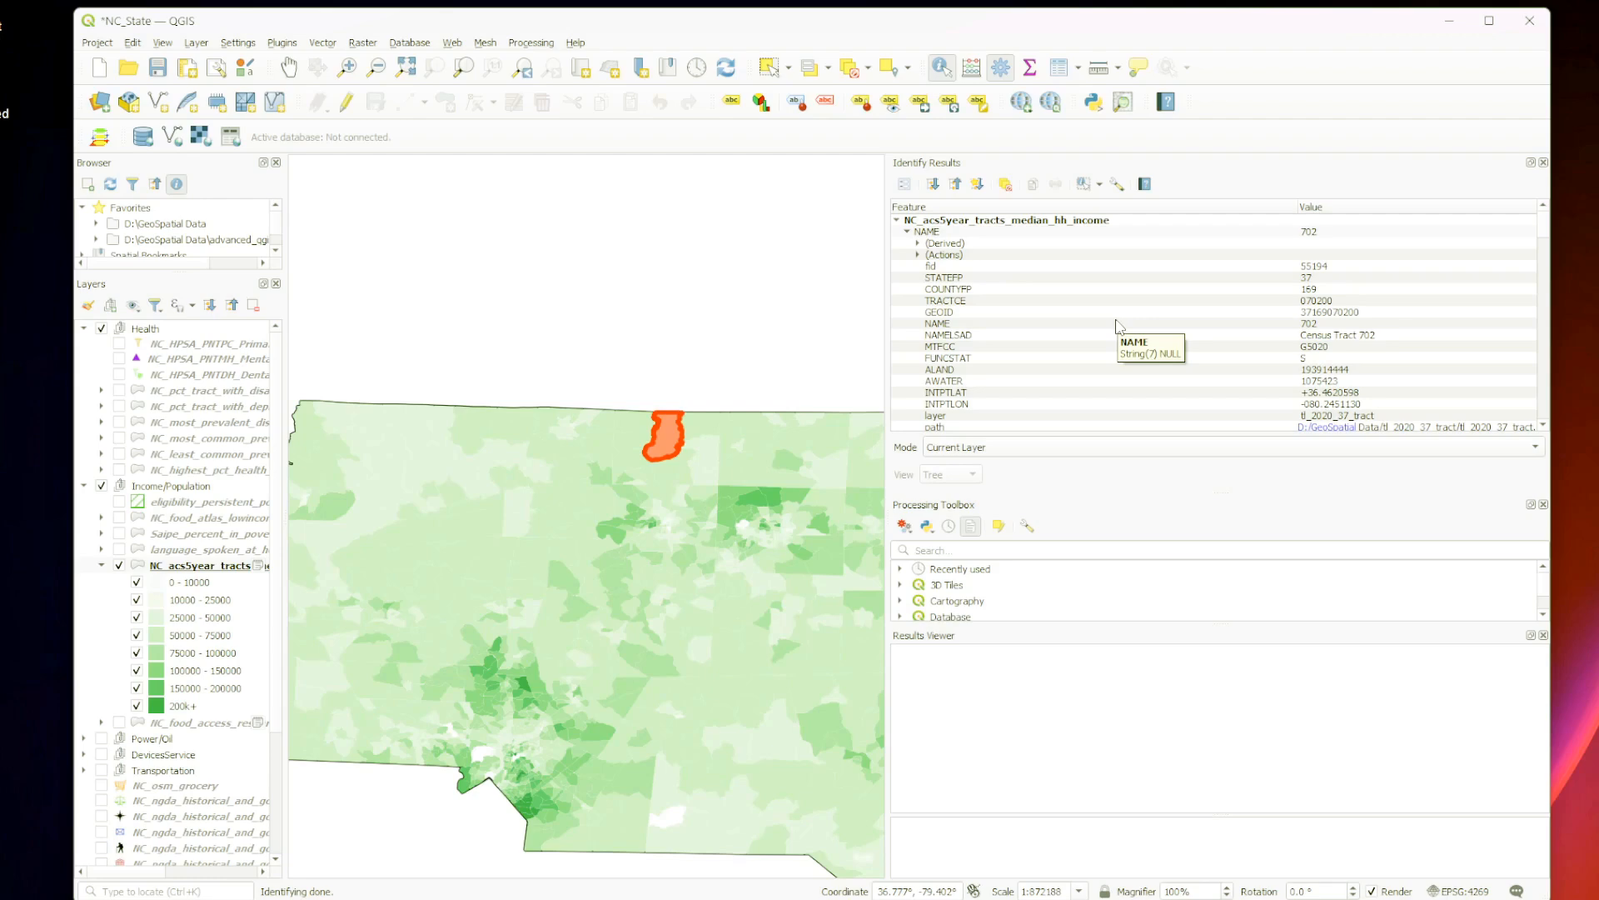
Step: Examine the identified tract's household income attributes and highlight its Median income (dollars) estimate
scroll(1117, 323, "down", 3)
scroll(1120, 326, "down", 1)
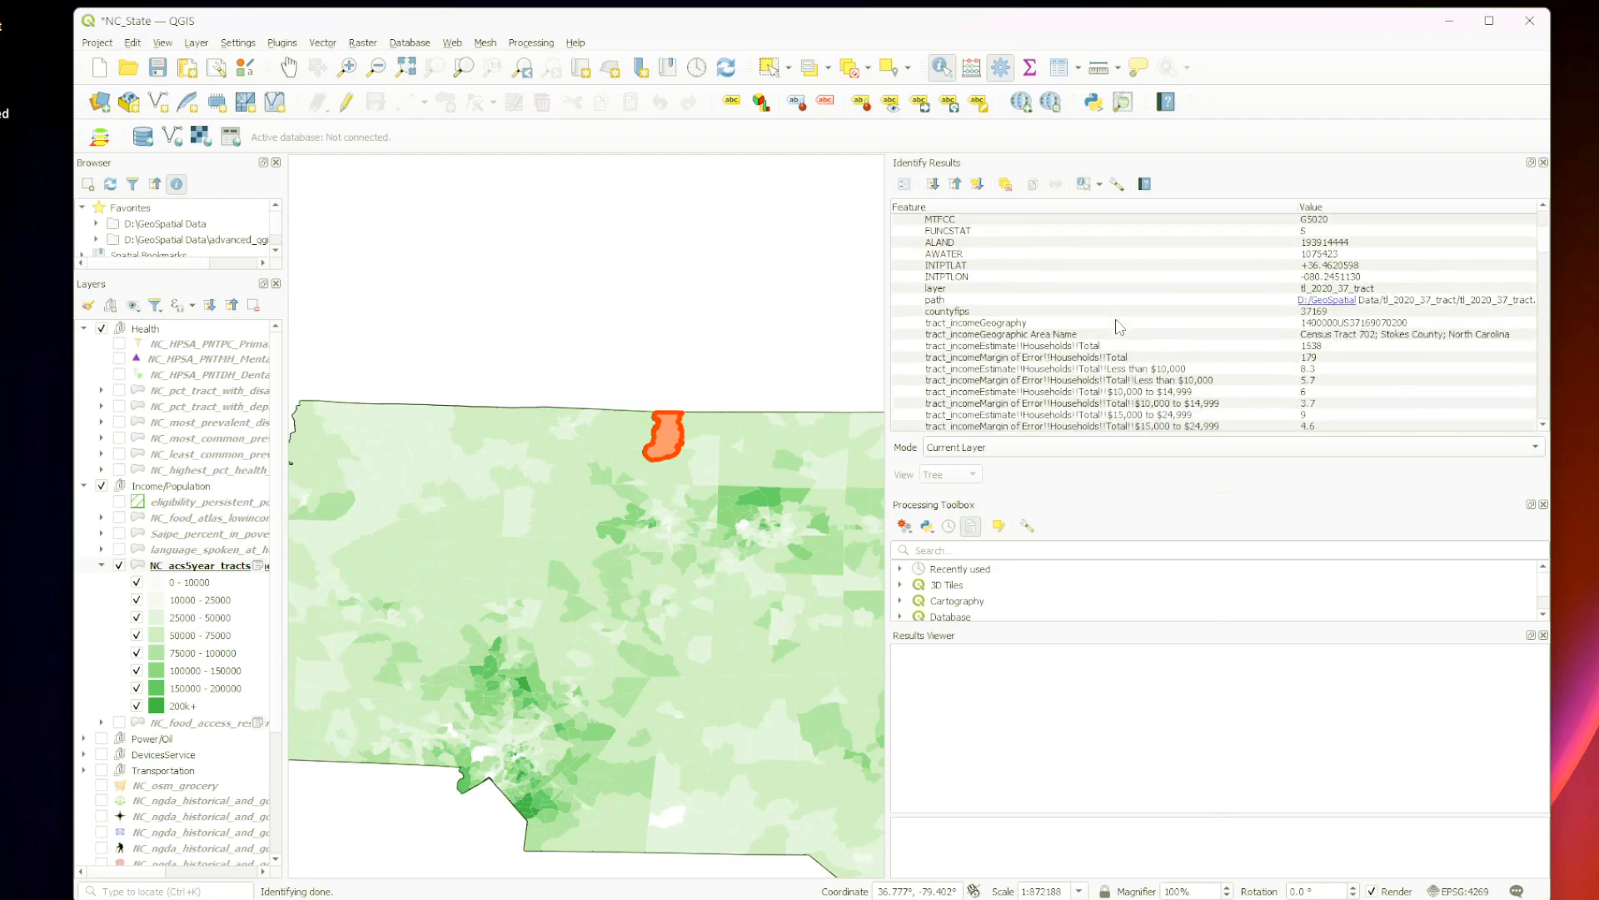
scroll(1120, 327, "down", 1)
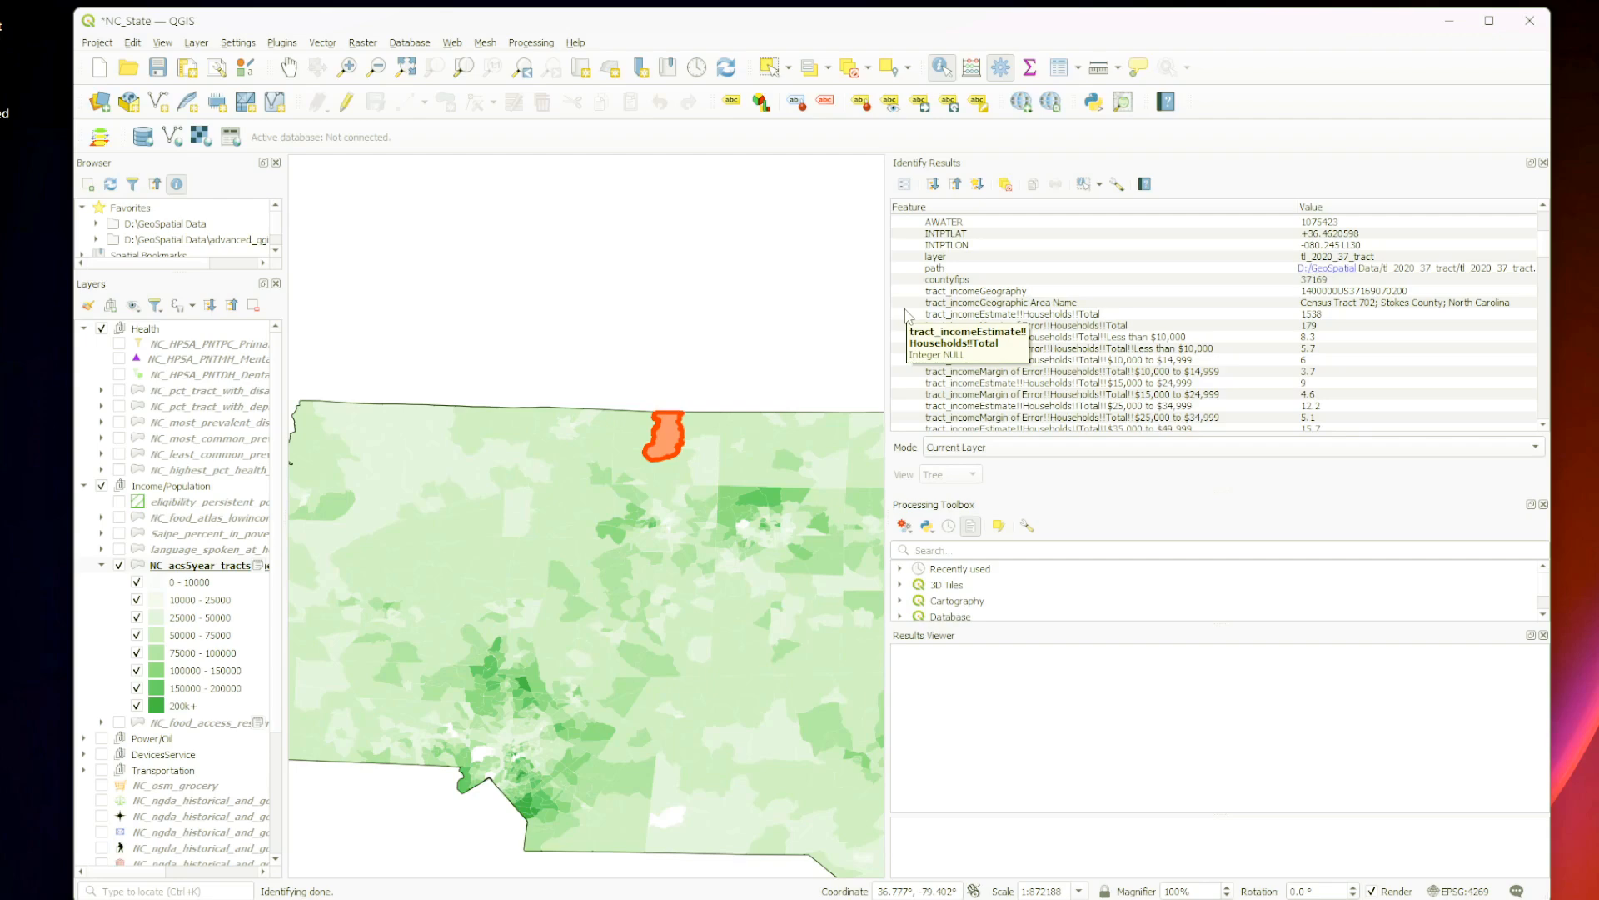
scroll(1011, 403, "down", 1)
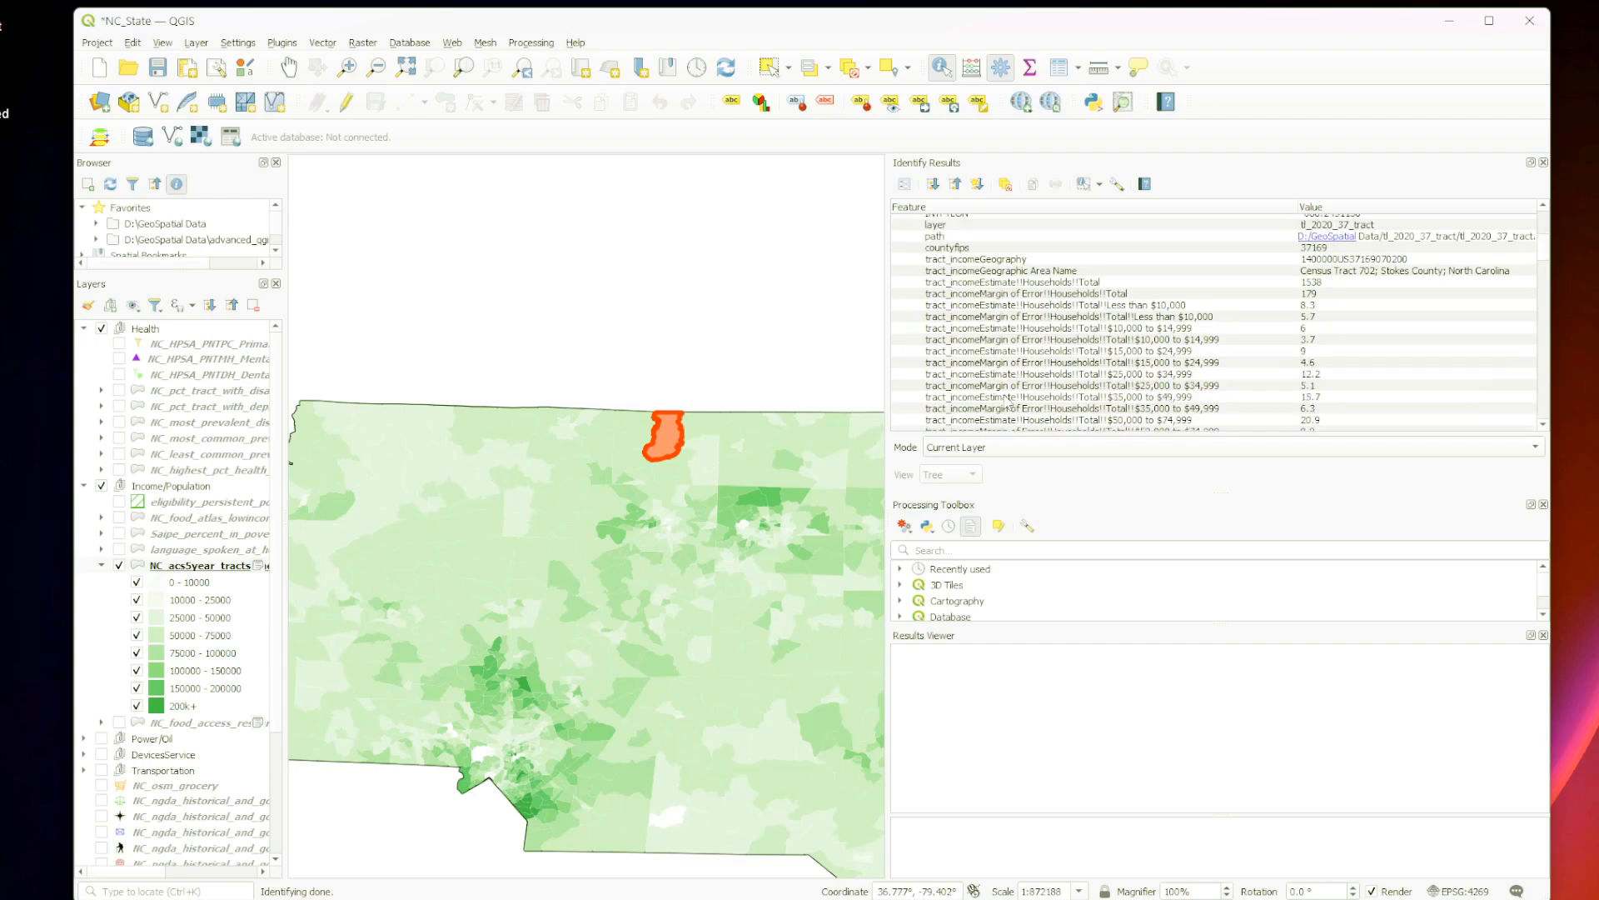
scroll(1011, 403, "down", 2)
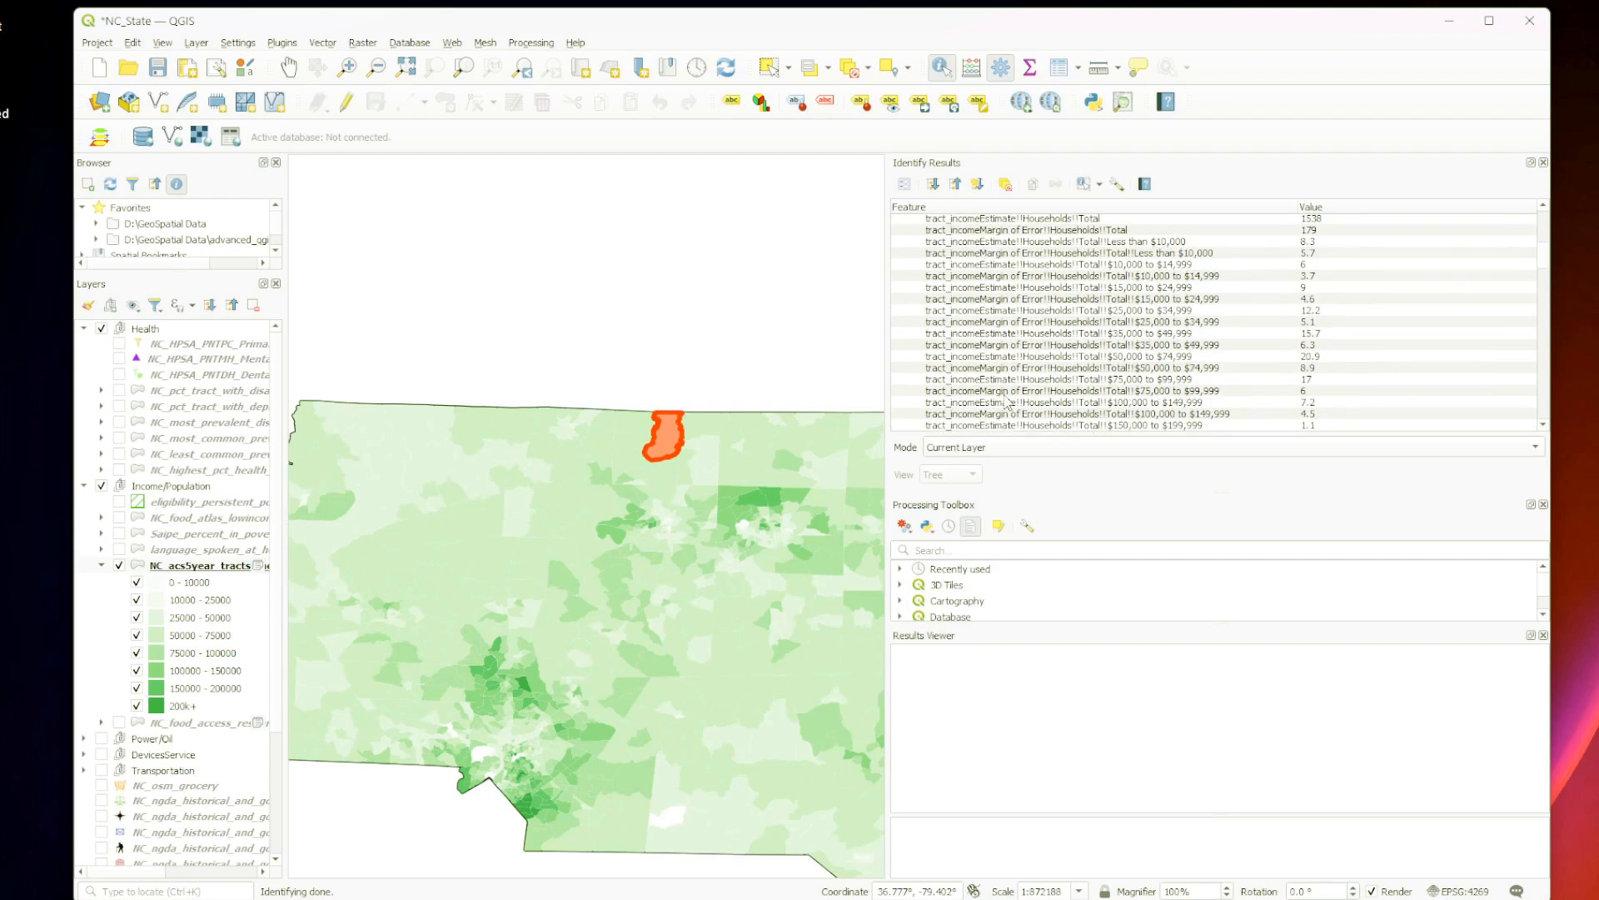
scroll(1010, 403, "down", 3)
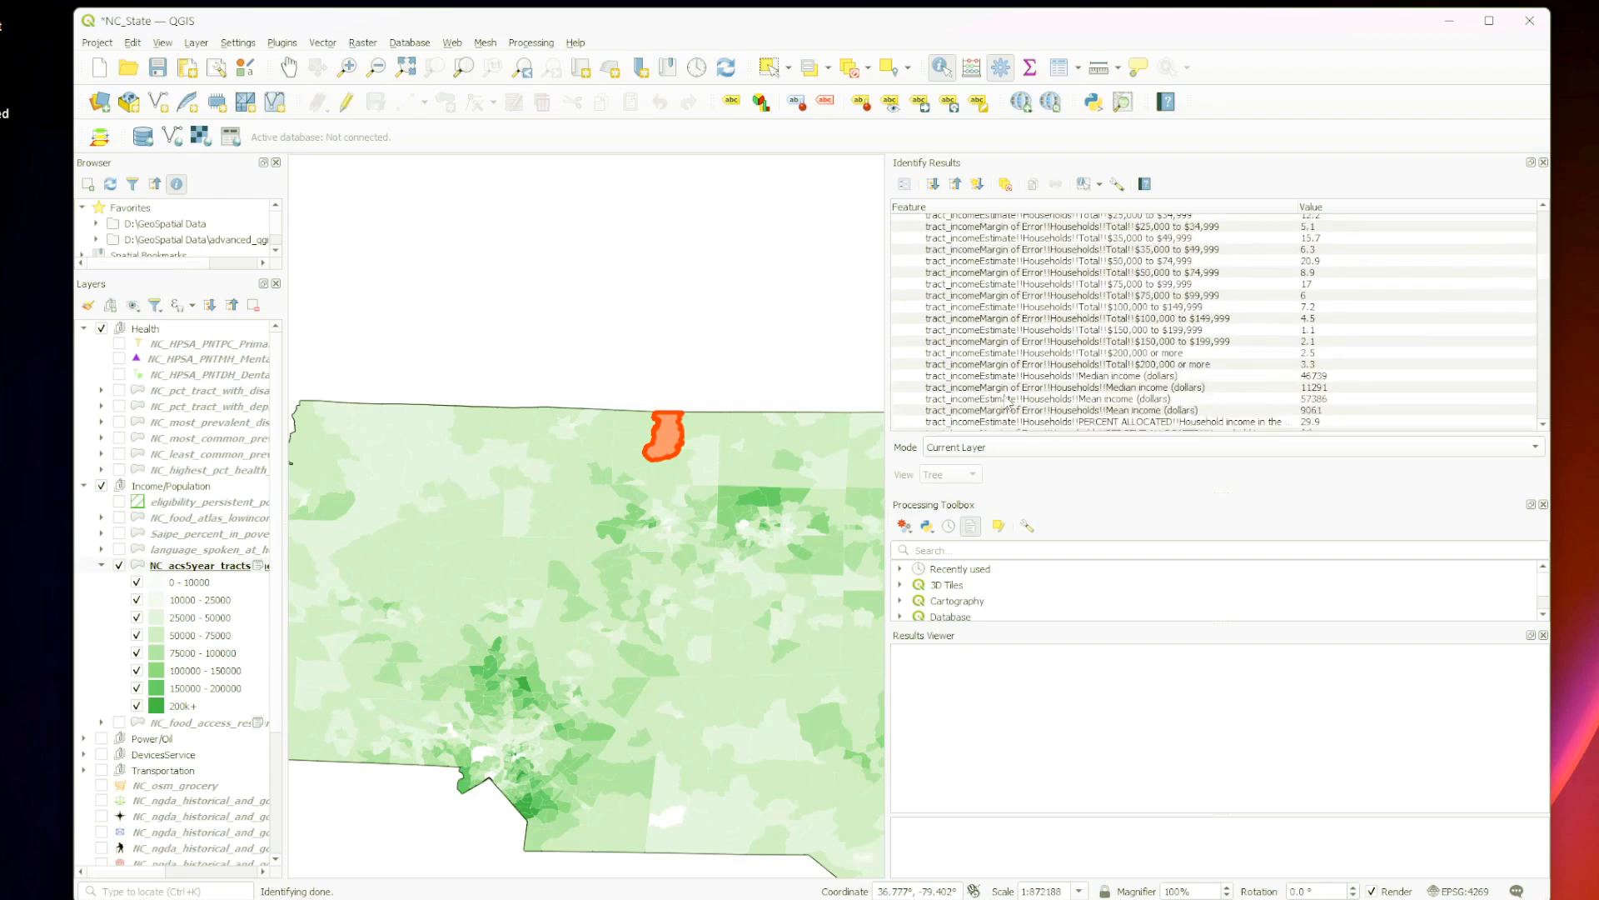
left_click(1030, 376)
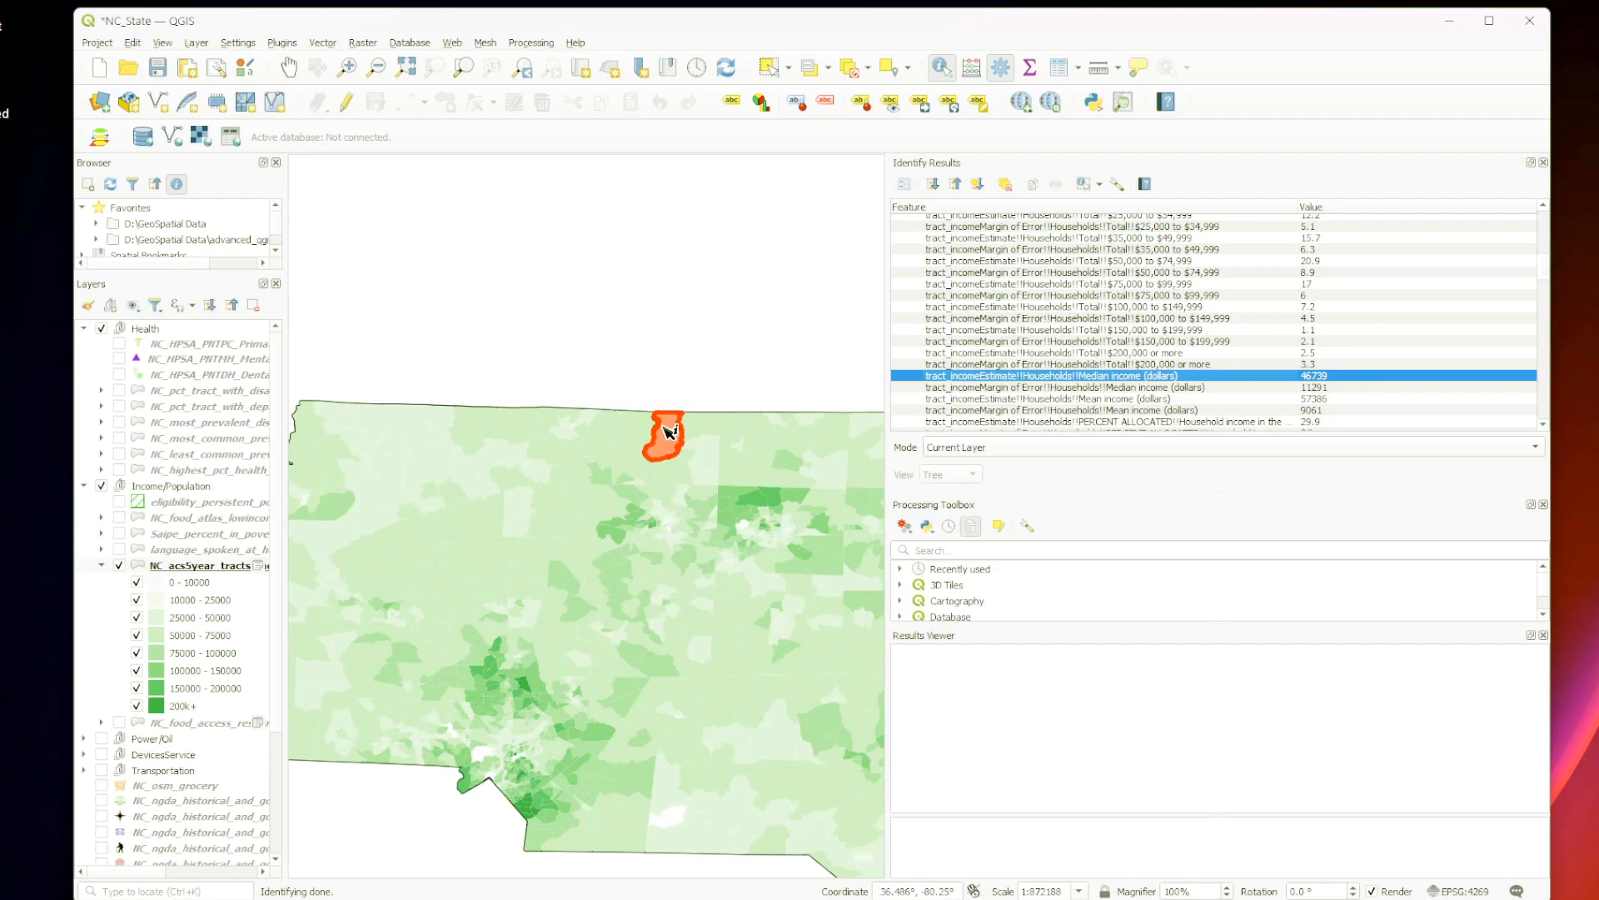
Step: Compare the highlighted median income estimate with the income label of the northern border tract on the map
scroll(669, 431, "up", 3)
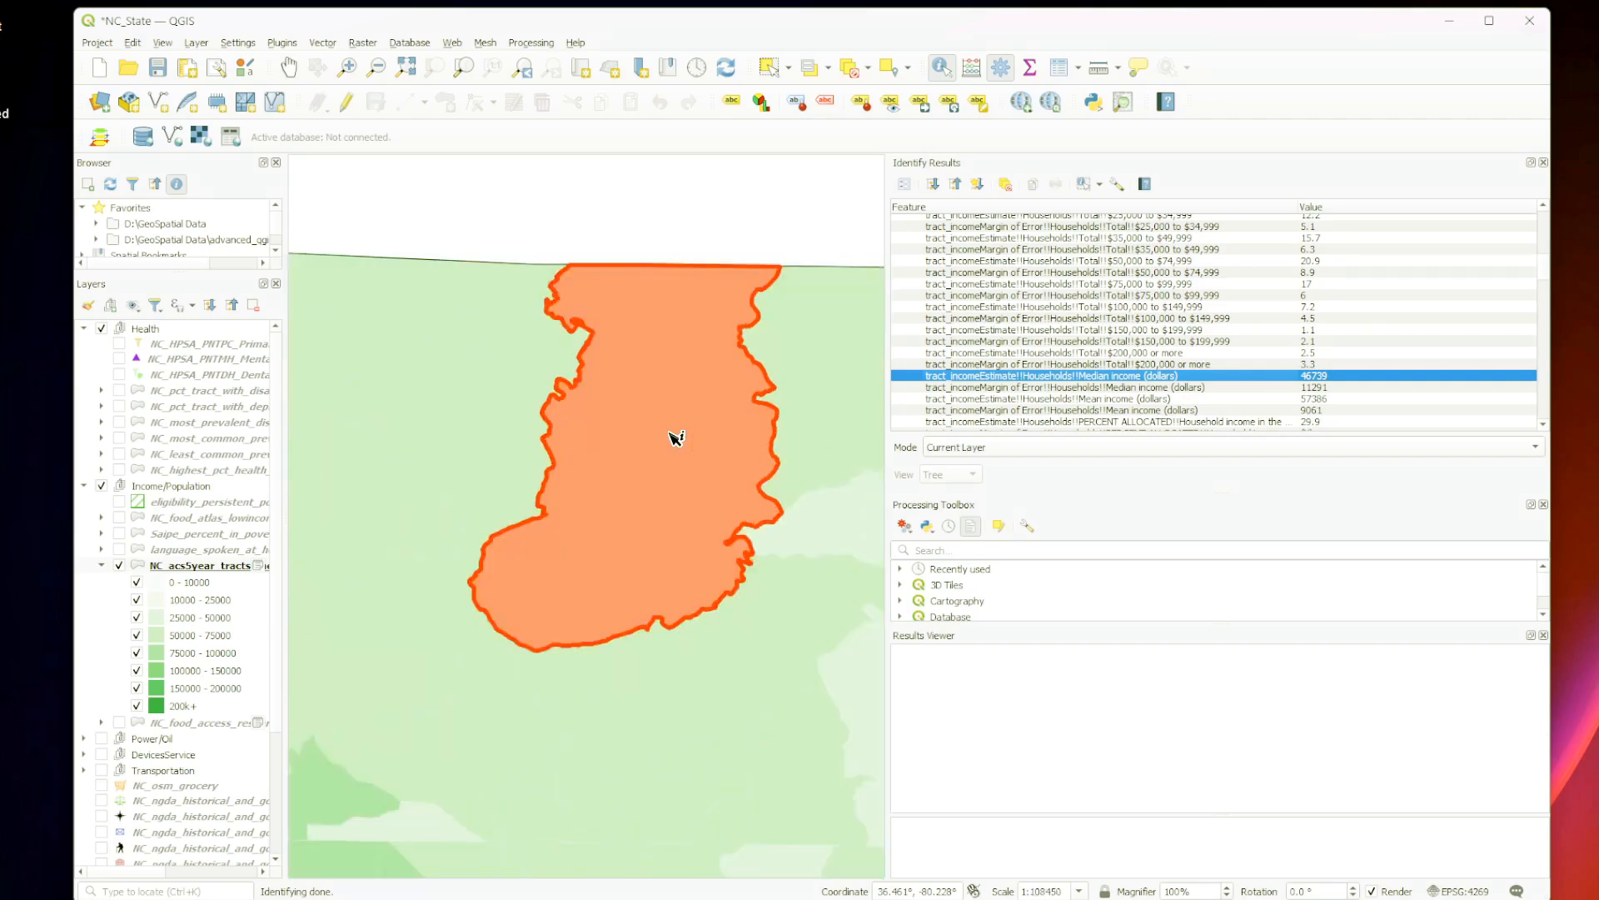
scroll(676, 438, "up", 1)
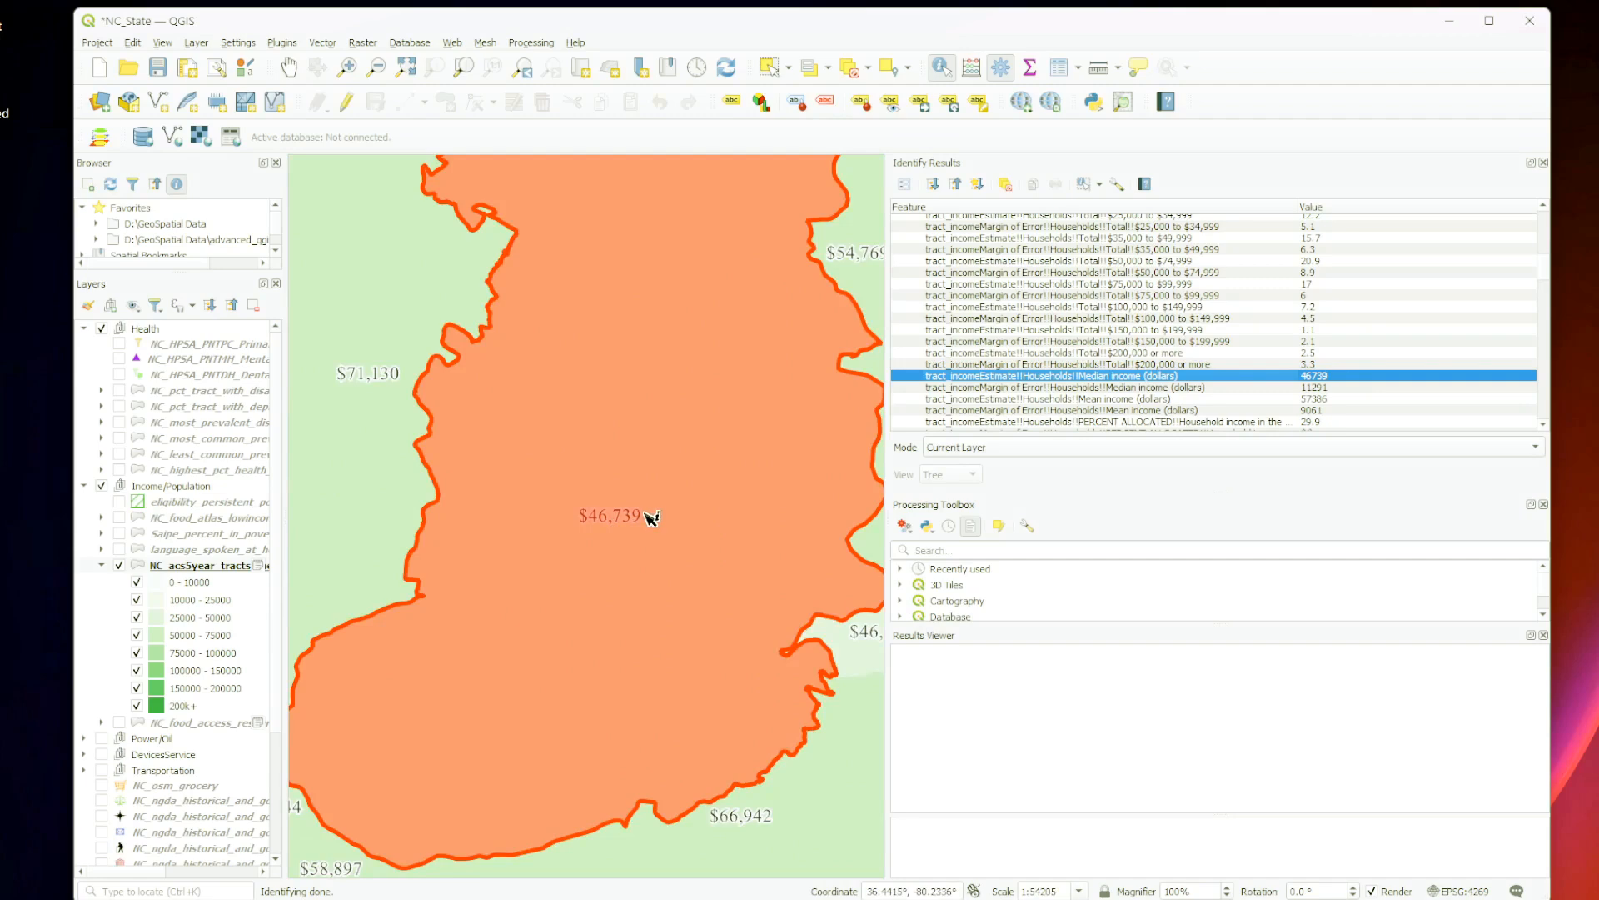
scroll(651, 517, "down", 2)
Step: Identify the neighbouring border tract and a darker tract farther southwest, and highlight the latter's Median income (dollars) estimate
left_click(747, 467)
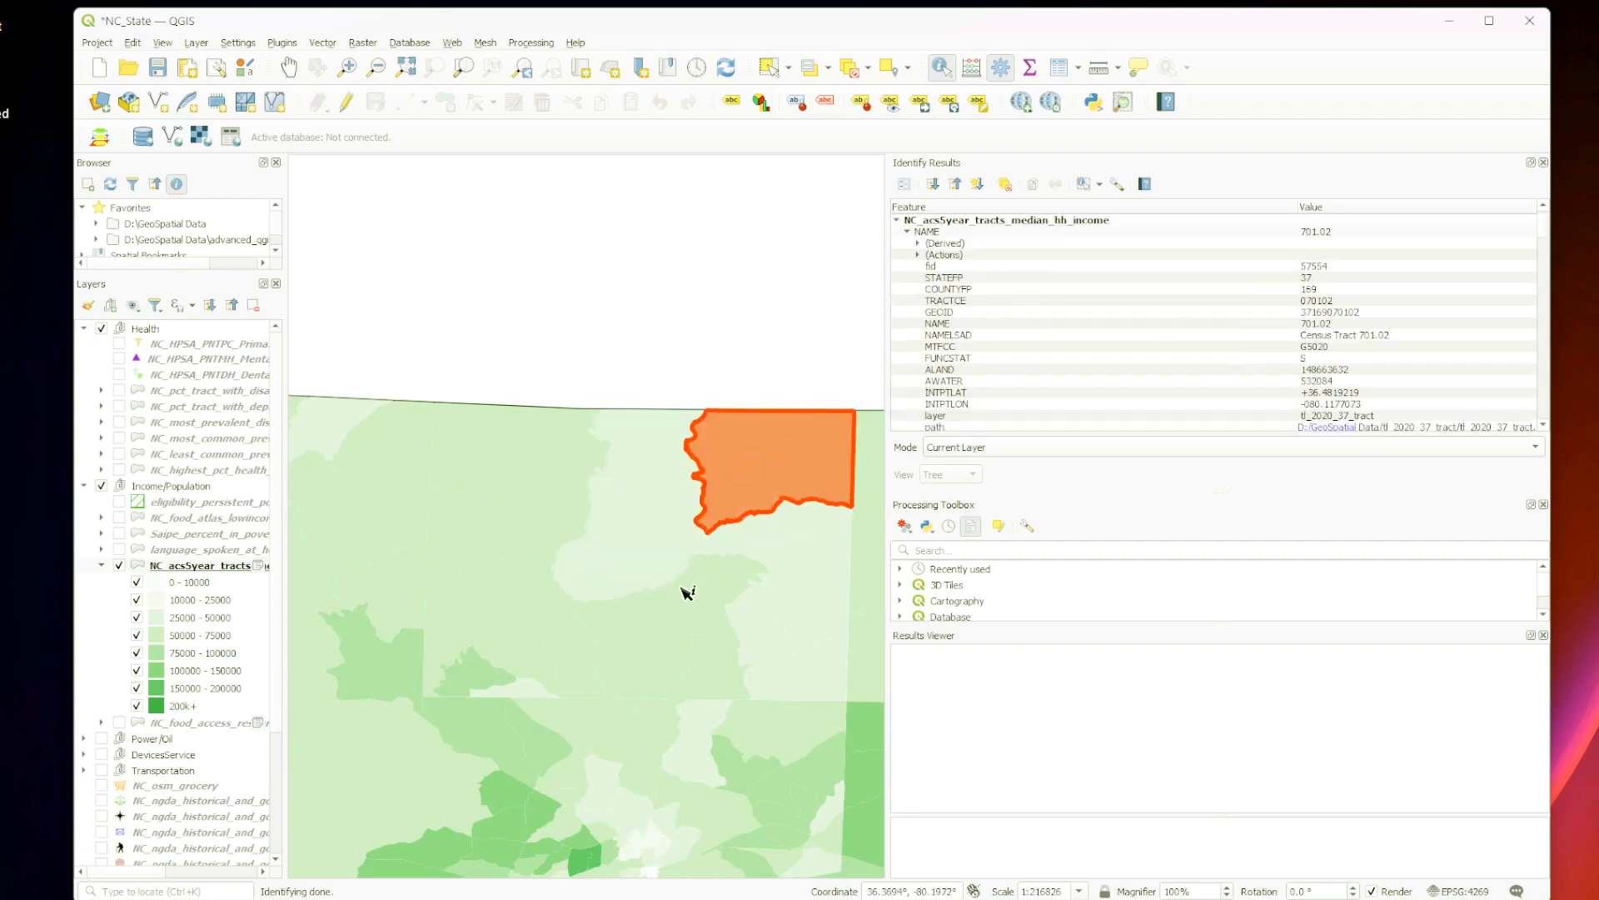
left_click(491, 754)
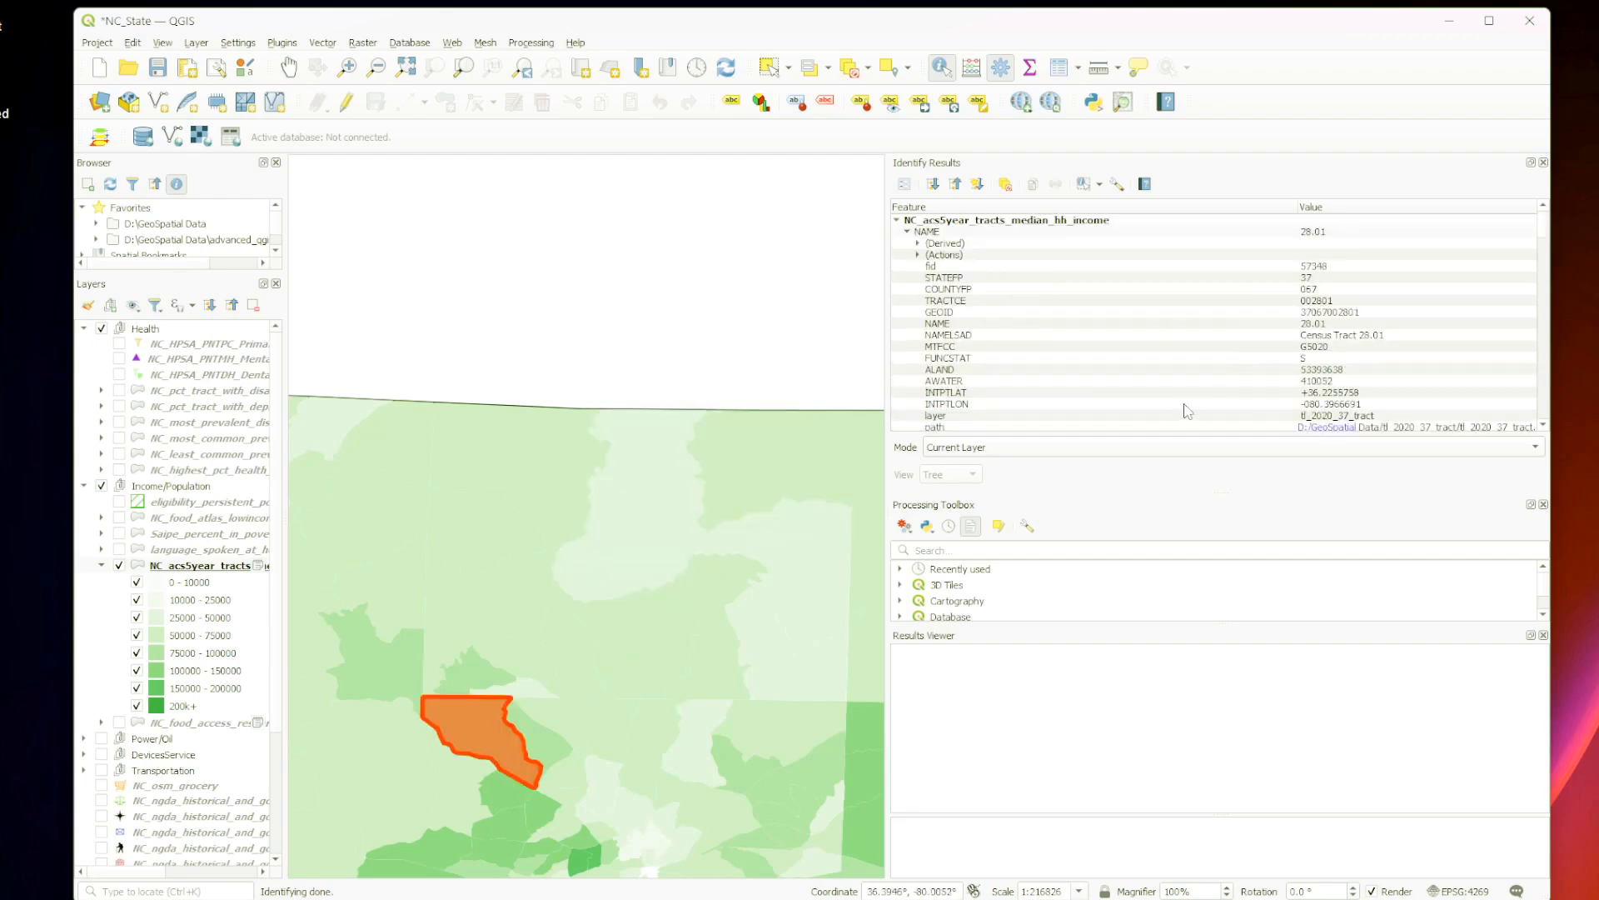
scroll(1221, 388, "down", 3)
scroll(1221, 389, "down", 8)
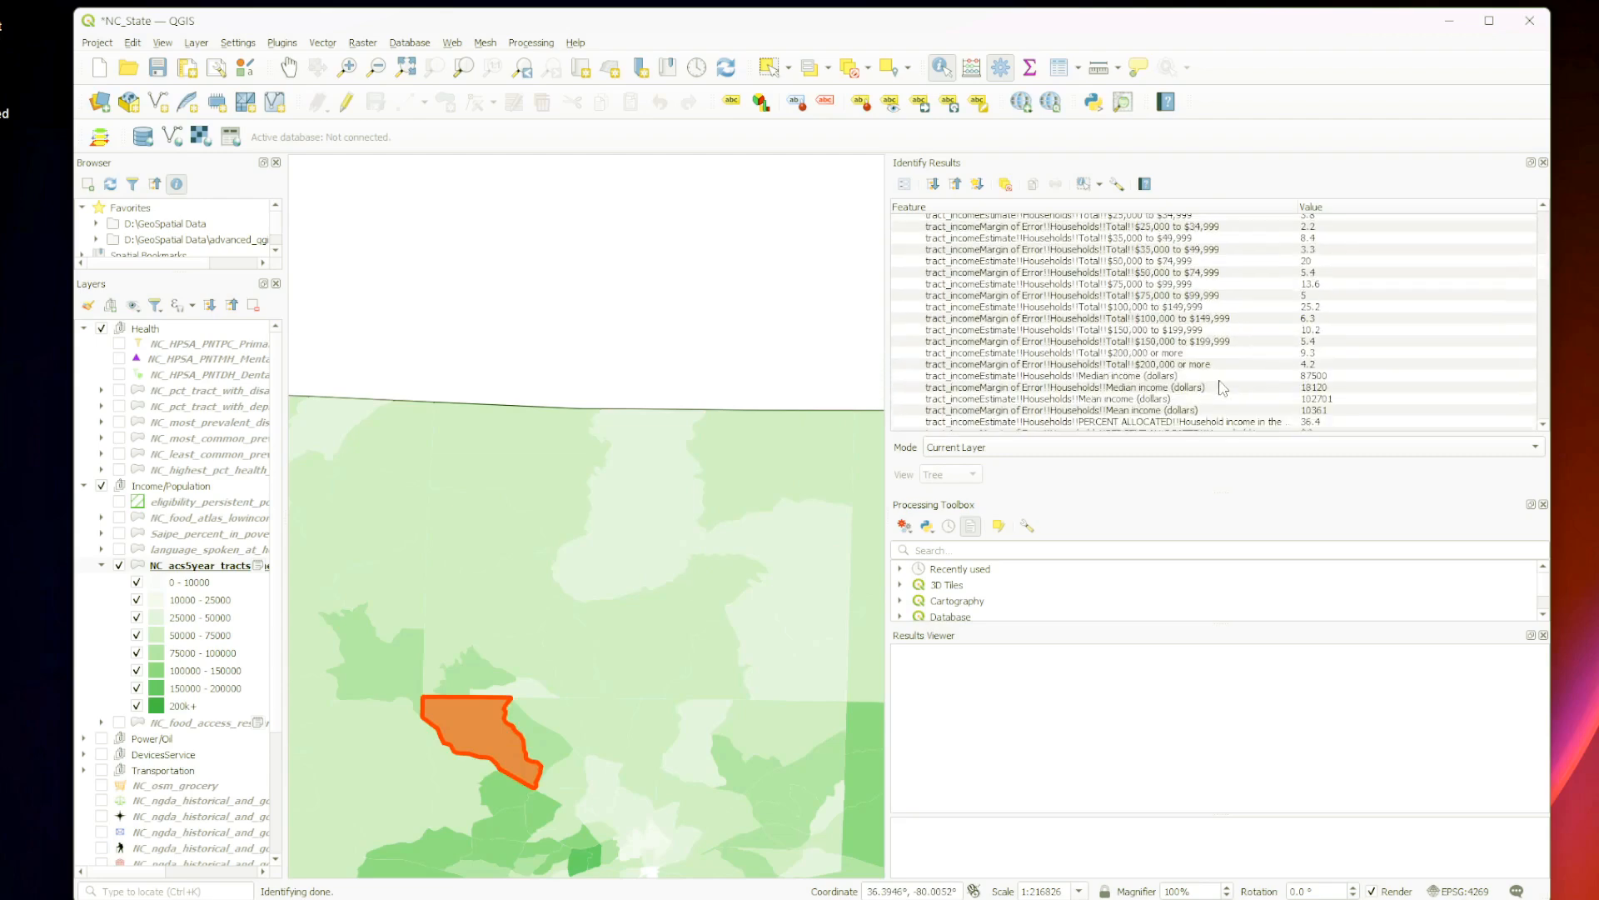
left_click(1273, 388)
left_click(1117, 379)
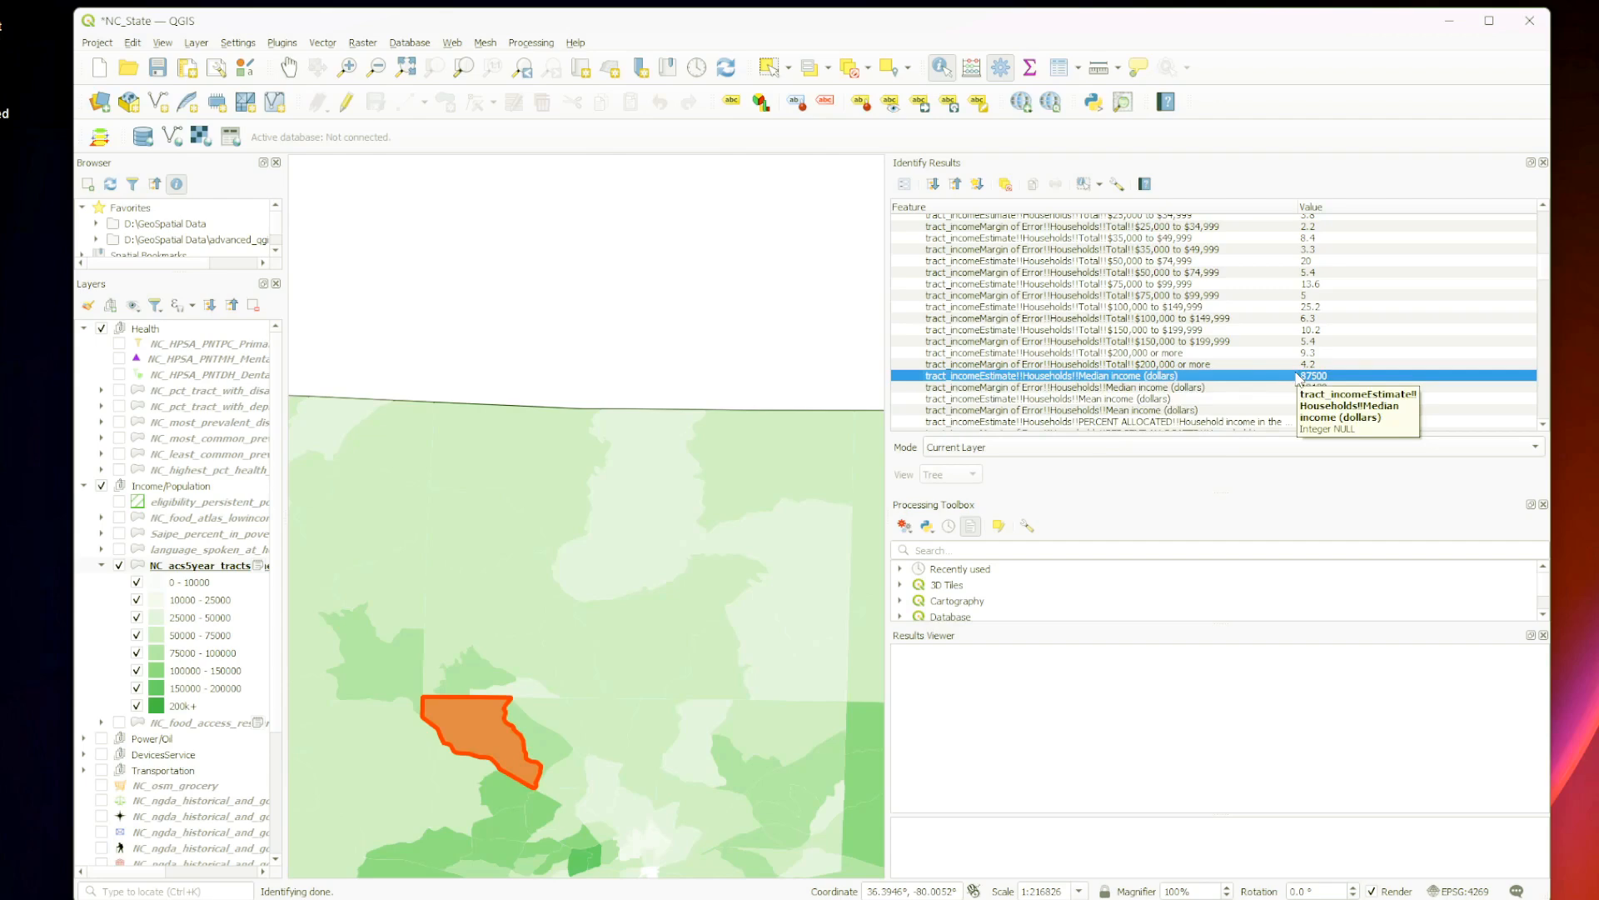
Step: Check the darker southwestern tract's income label on the map against its highlighted median income estimate
scroll(488, 791, "up", 2)
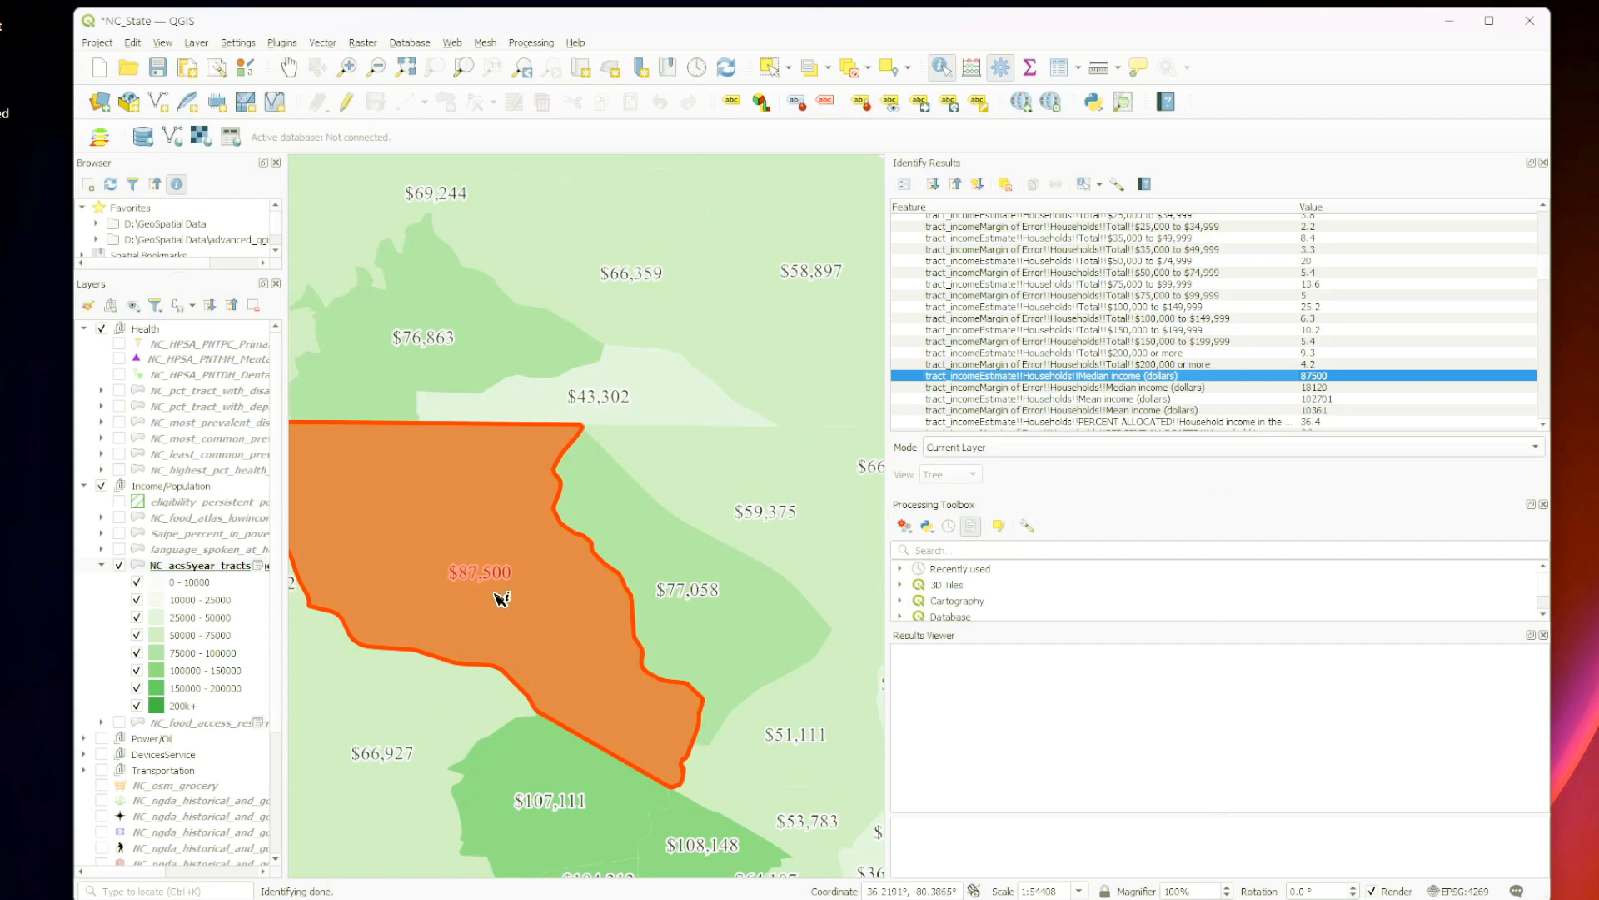
scroll(1045, 346, "down", 1)
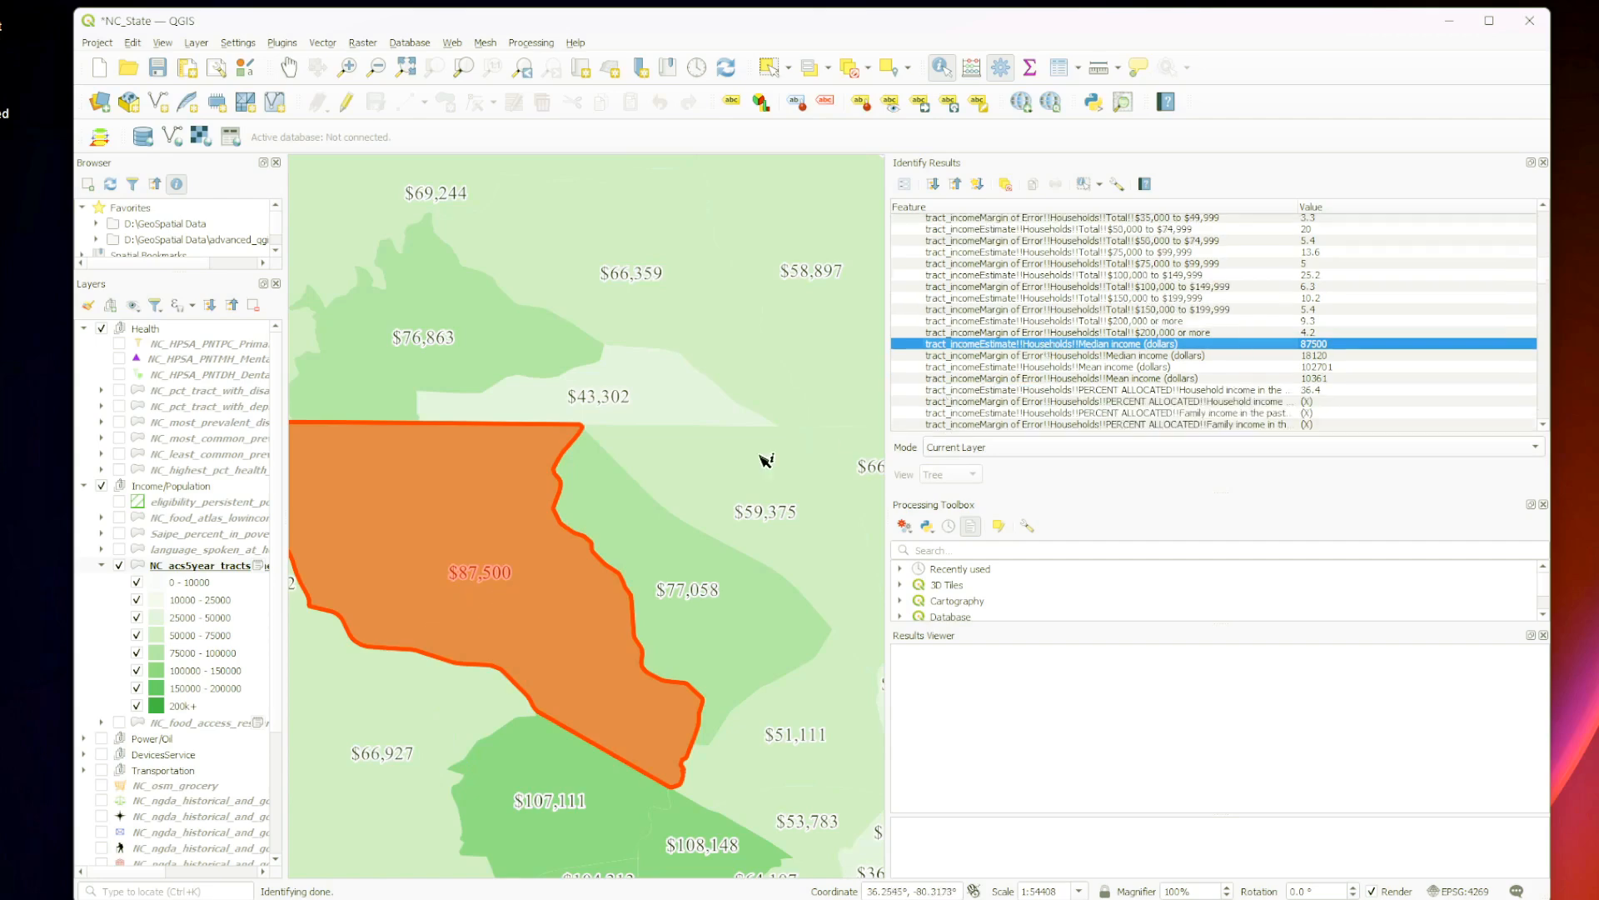
scroll(707, 480, "down", 3)
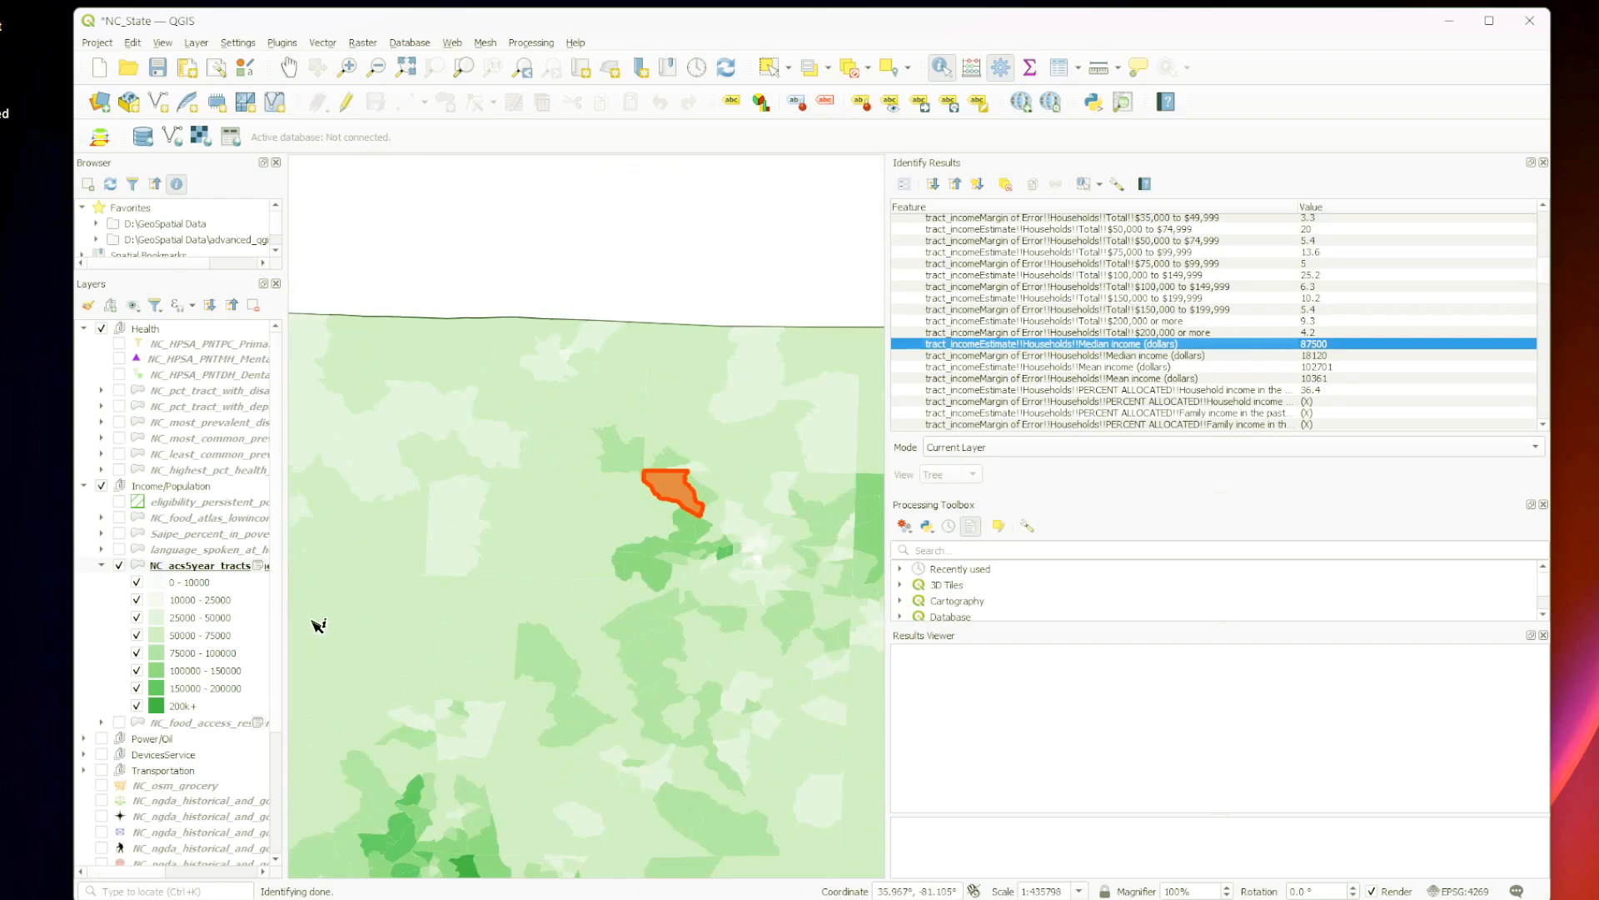
Step: Show the feature count for the median household income tracts layer and widen the Layers area so full layer names are readable
left_click(288, 67)
left_click_drag(513, 526, 609, 457)
scroll(609, 457, "down", 3)
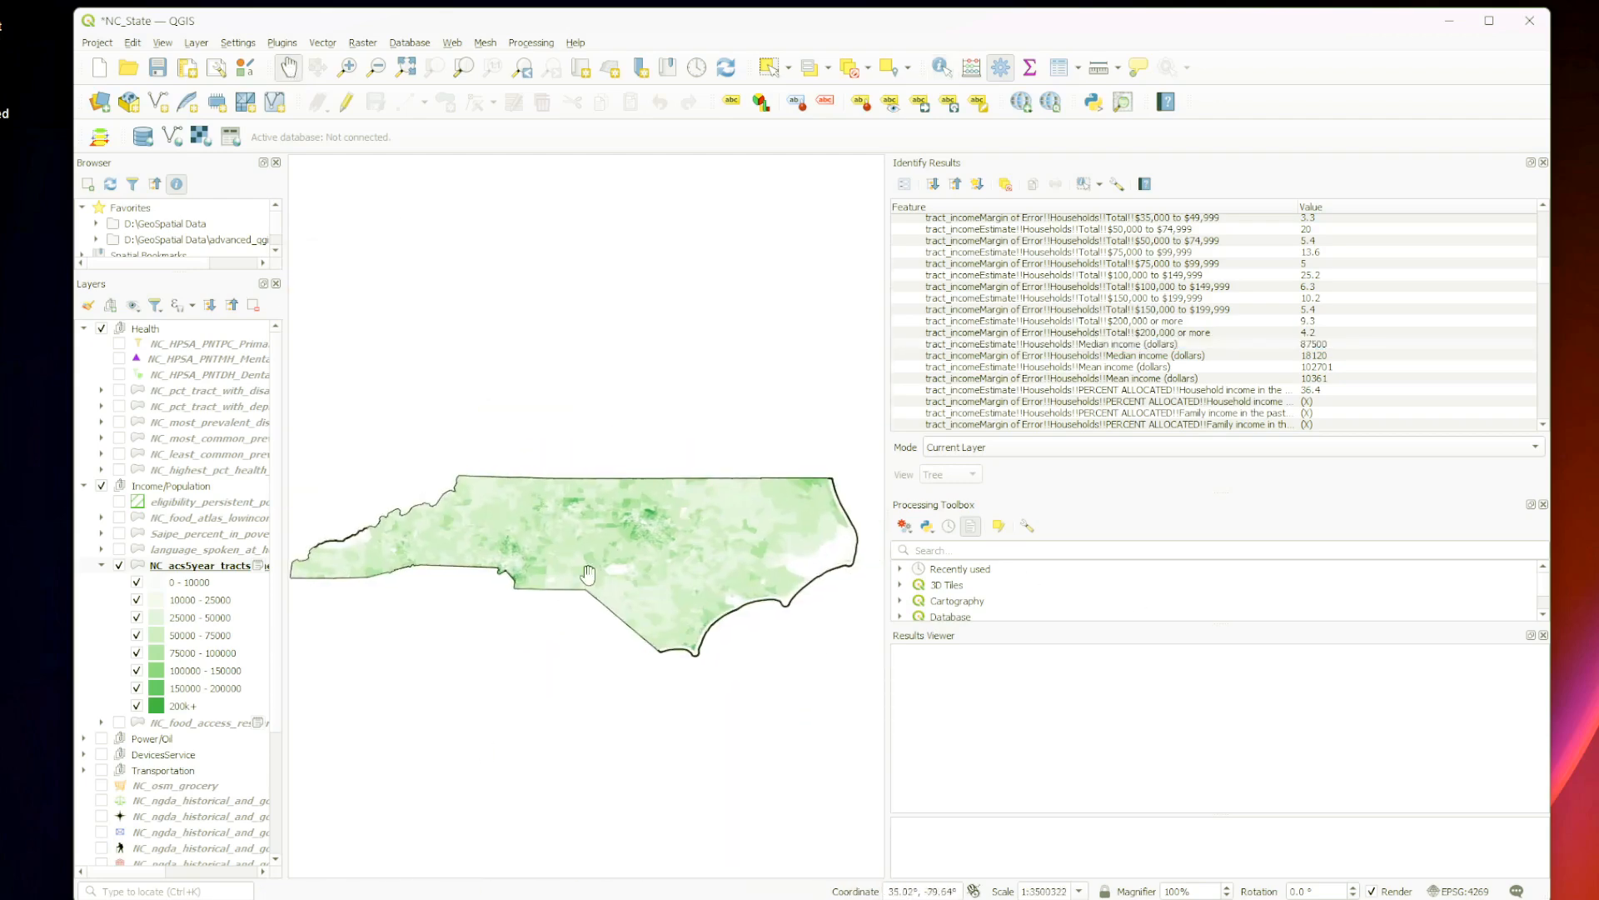
right_click(216, 569)
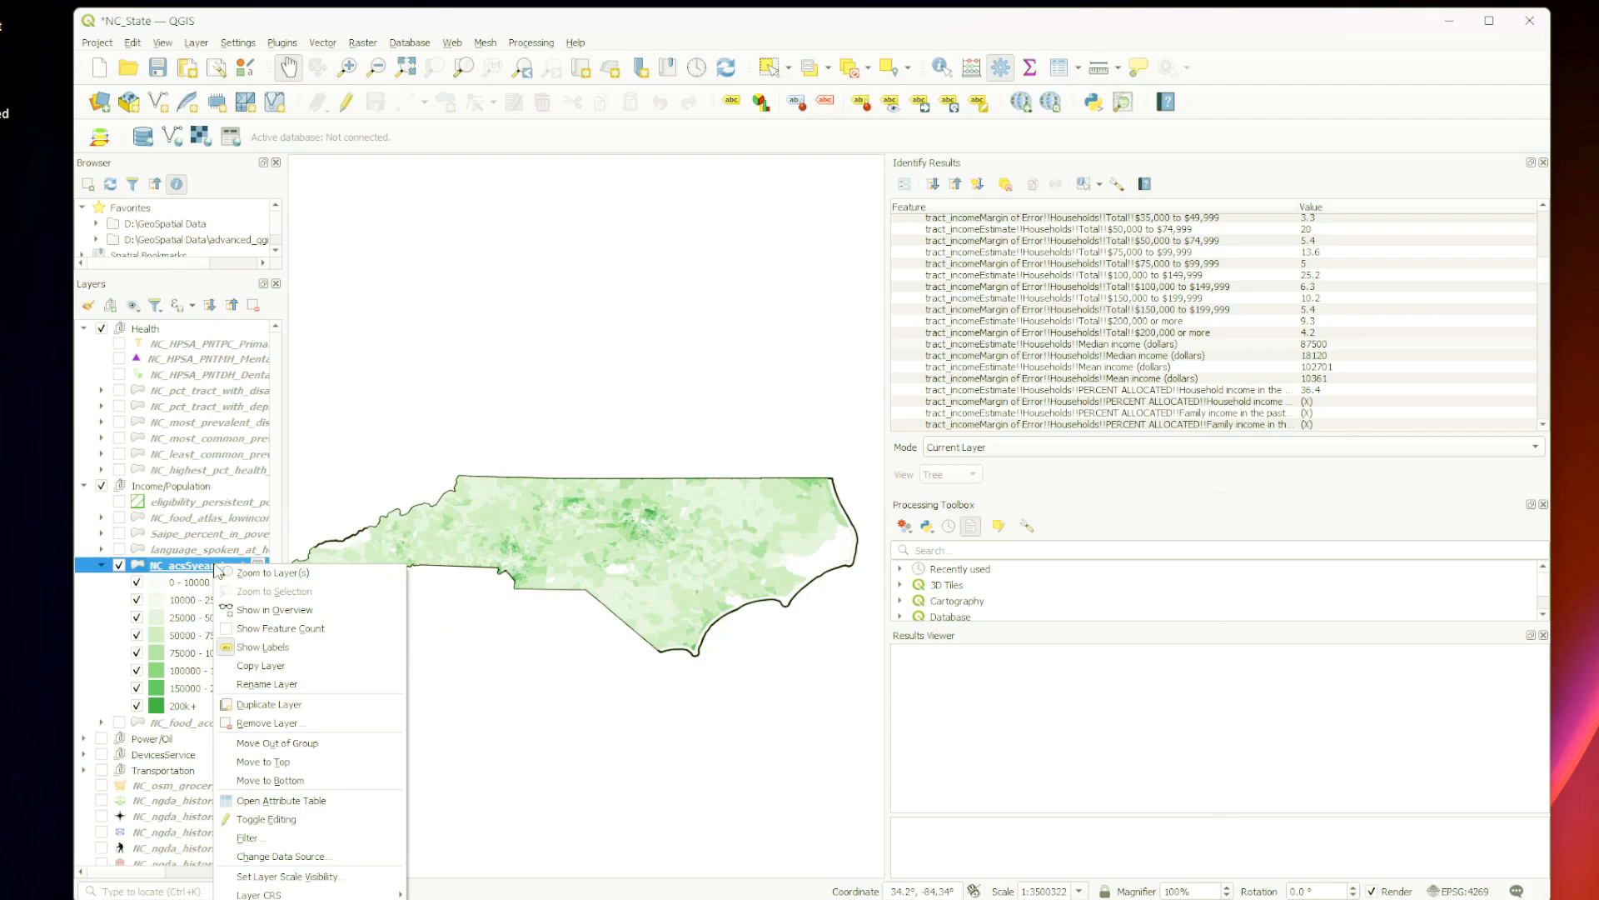
left_click(333, 636)
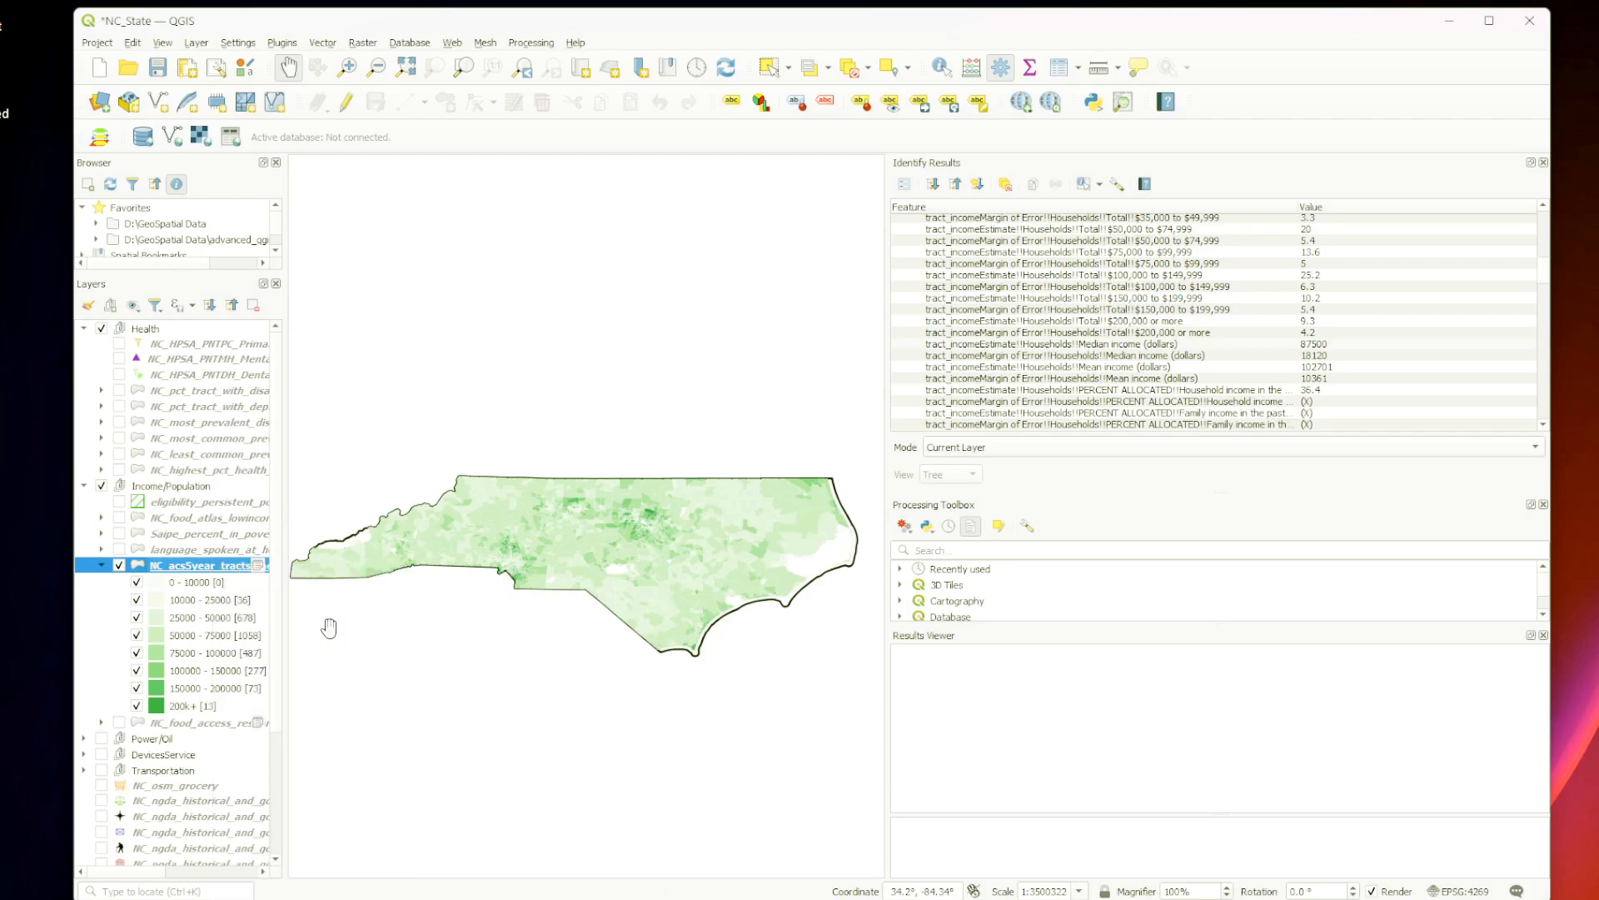
left_click_drag(284, 651, 453, 647)
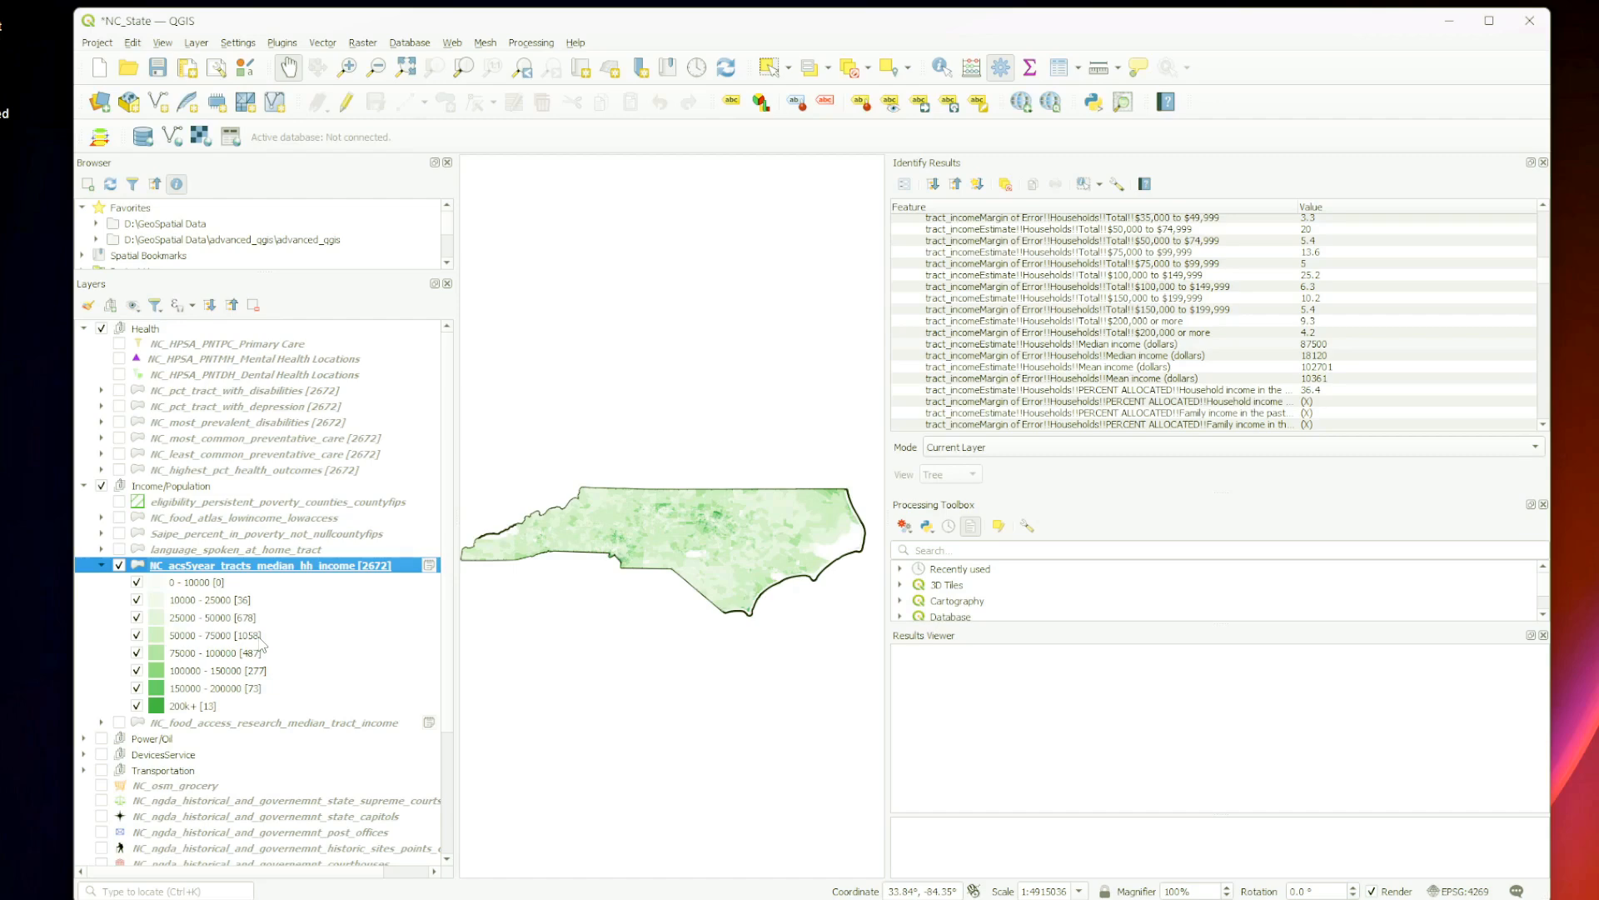
Step: Turn off the labels of the median household income tracts layer and fit the map to that layer's extent
right_click(333, 568)
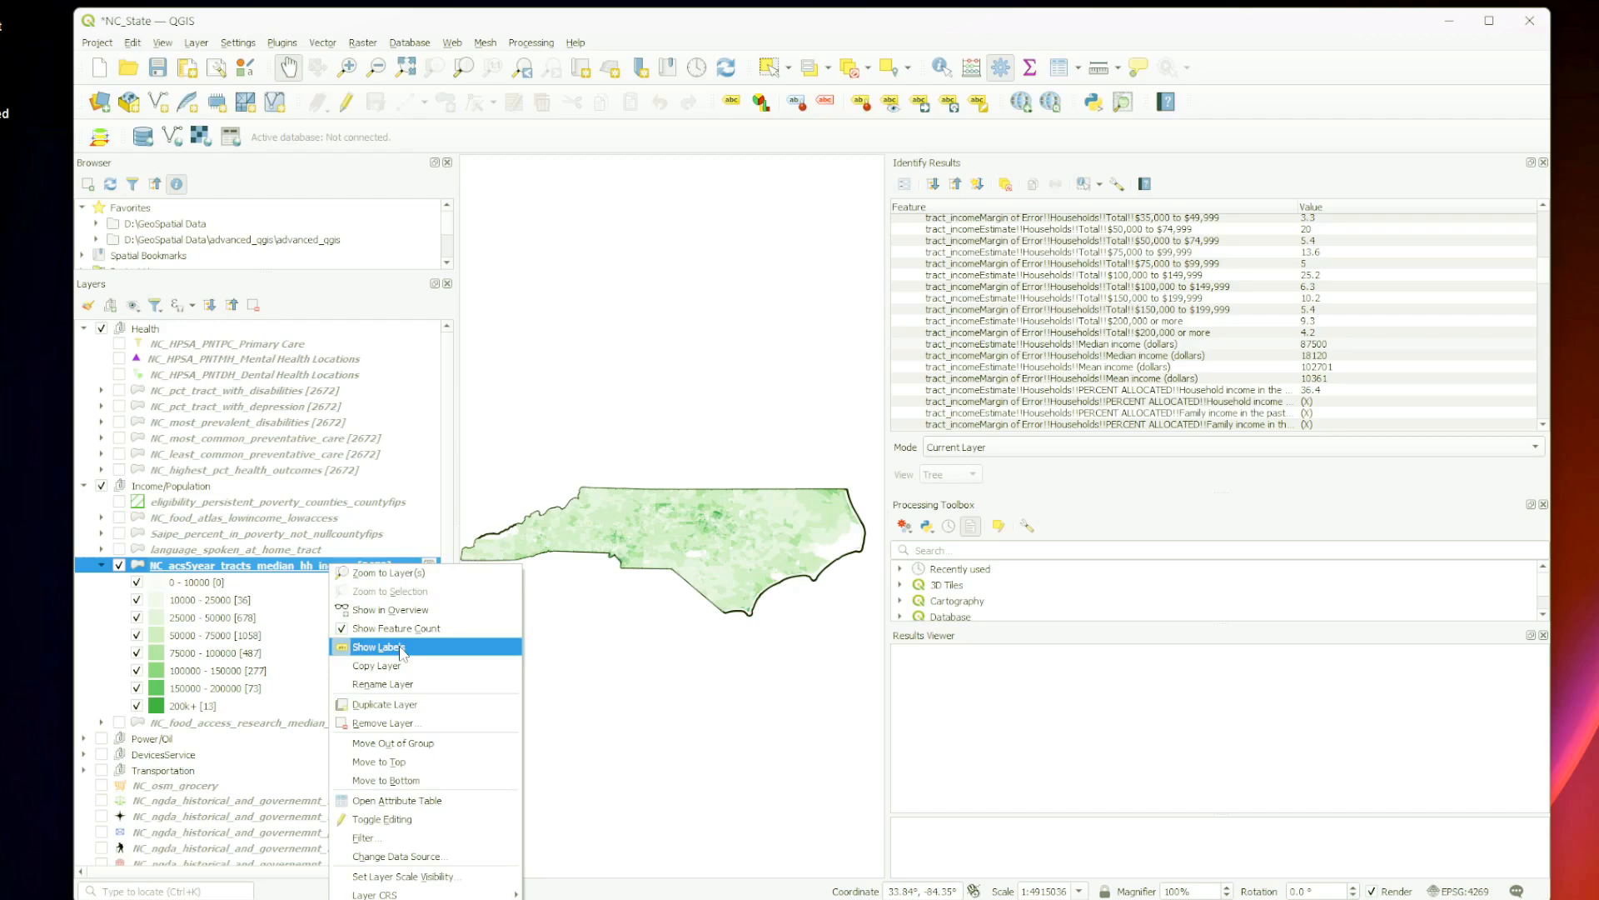
left_click(402, 648)
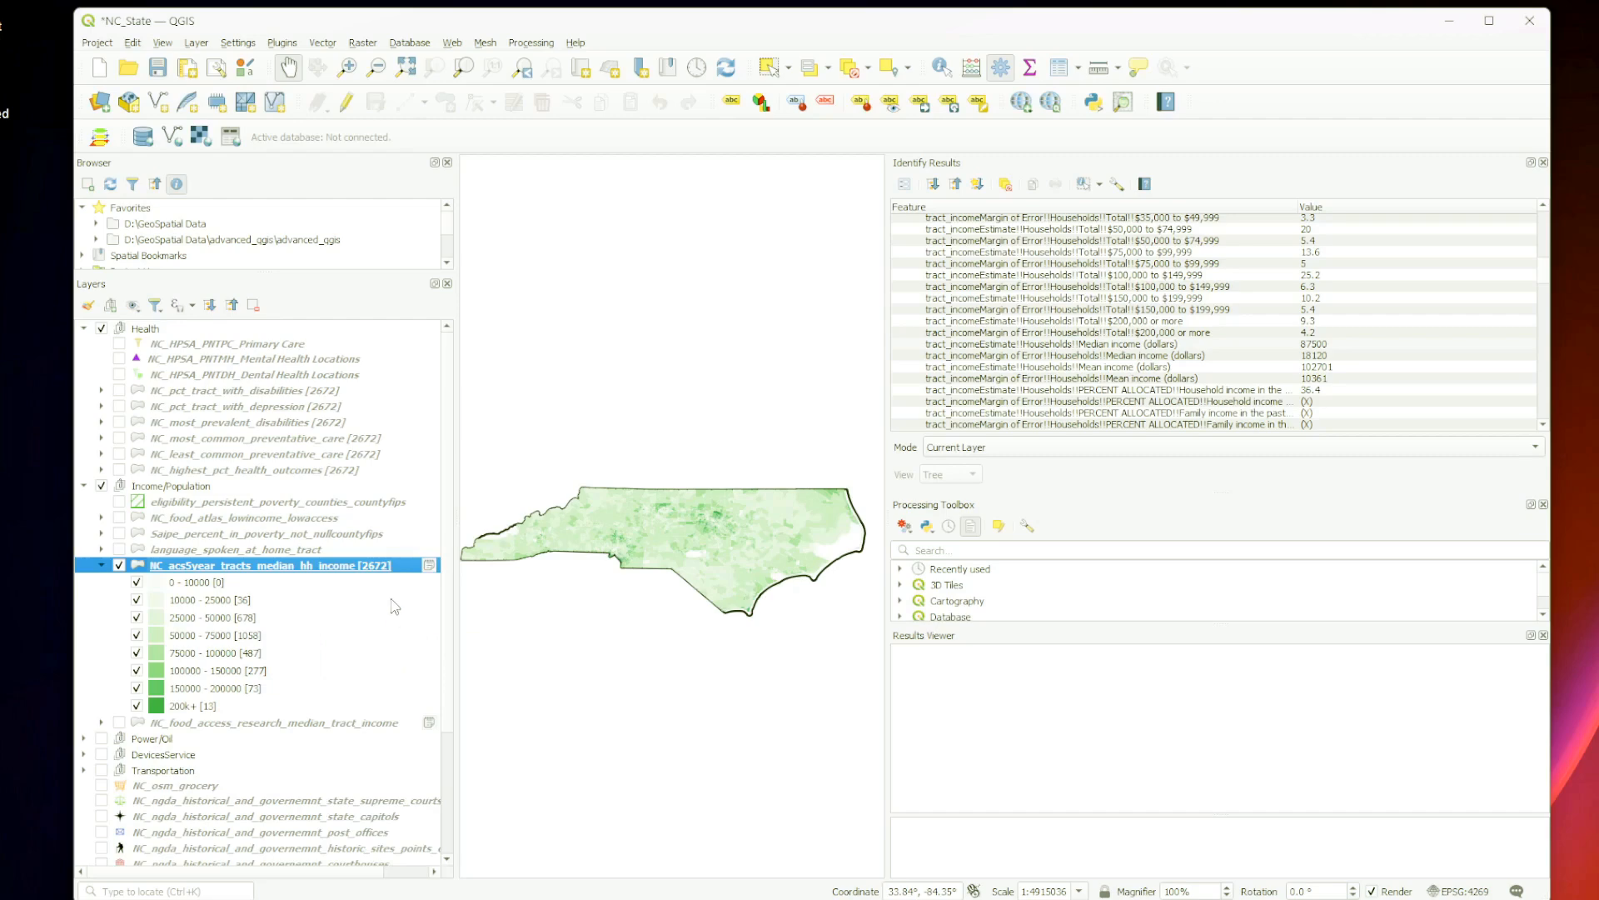
right_click(392, 565)
left_click(394, 569)
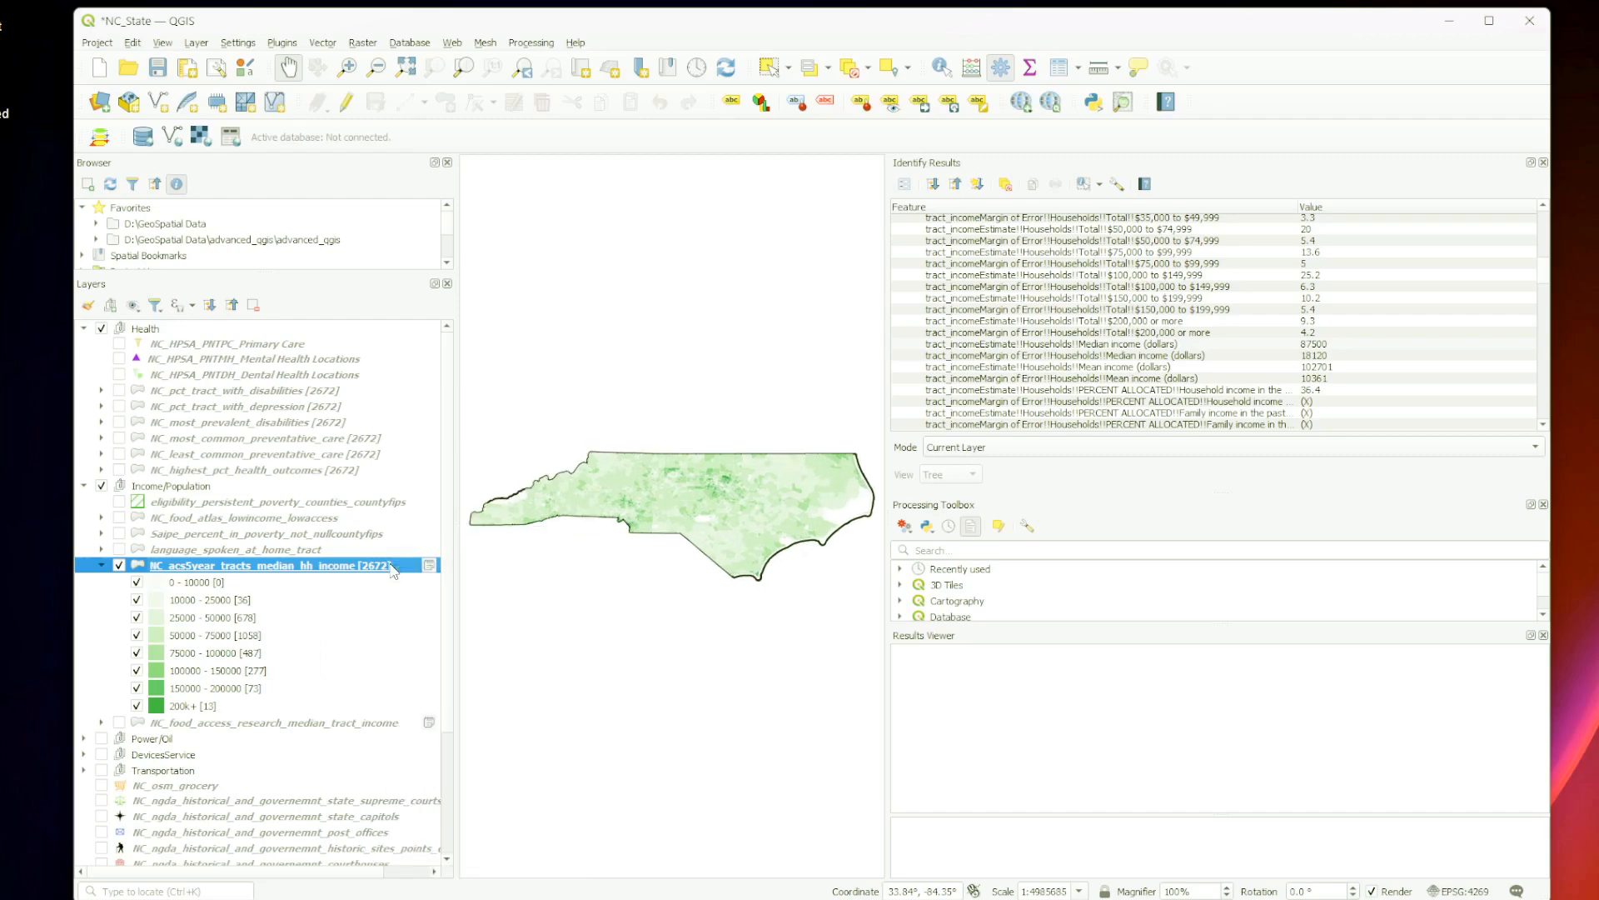
Step: Inspect the unlabelled tracts at close range and turn the median household income layer's labels back on
scroll(701, 471, "up", 7)
scroll(701, 472, "up", 2)
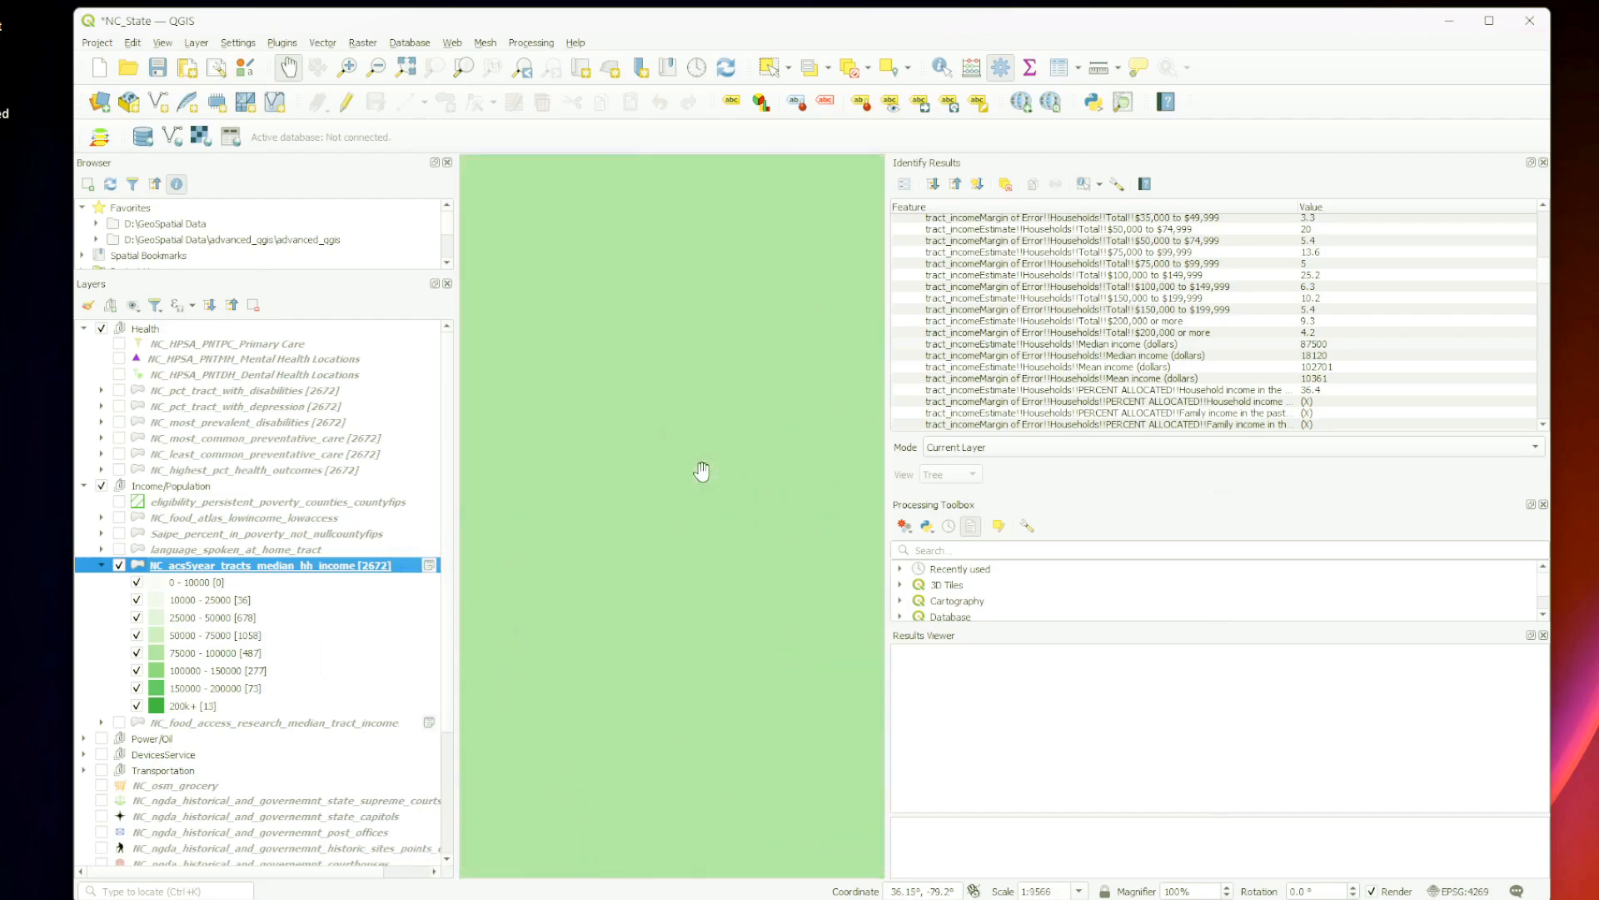
scroll(646, 693, "down", 2)
scroll(646, 693, "down", 2)
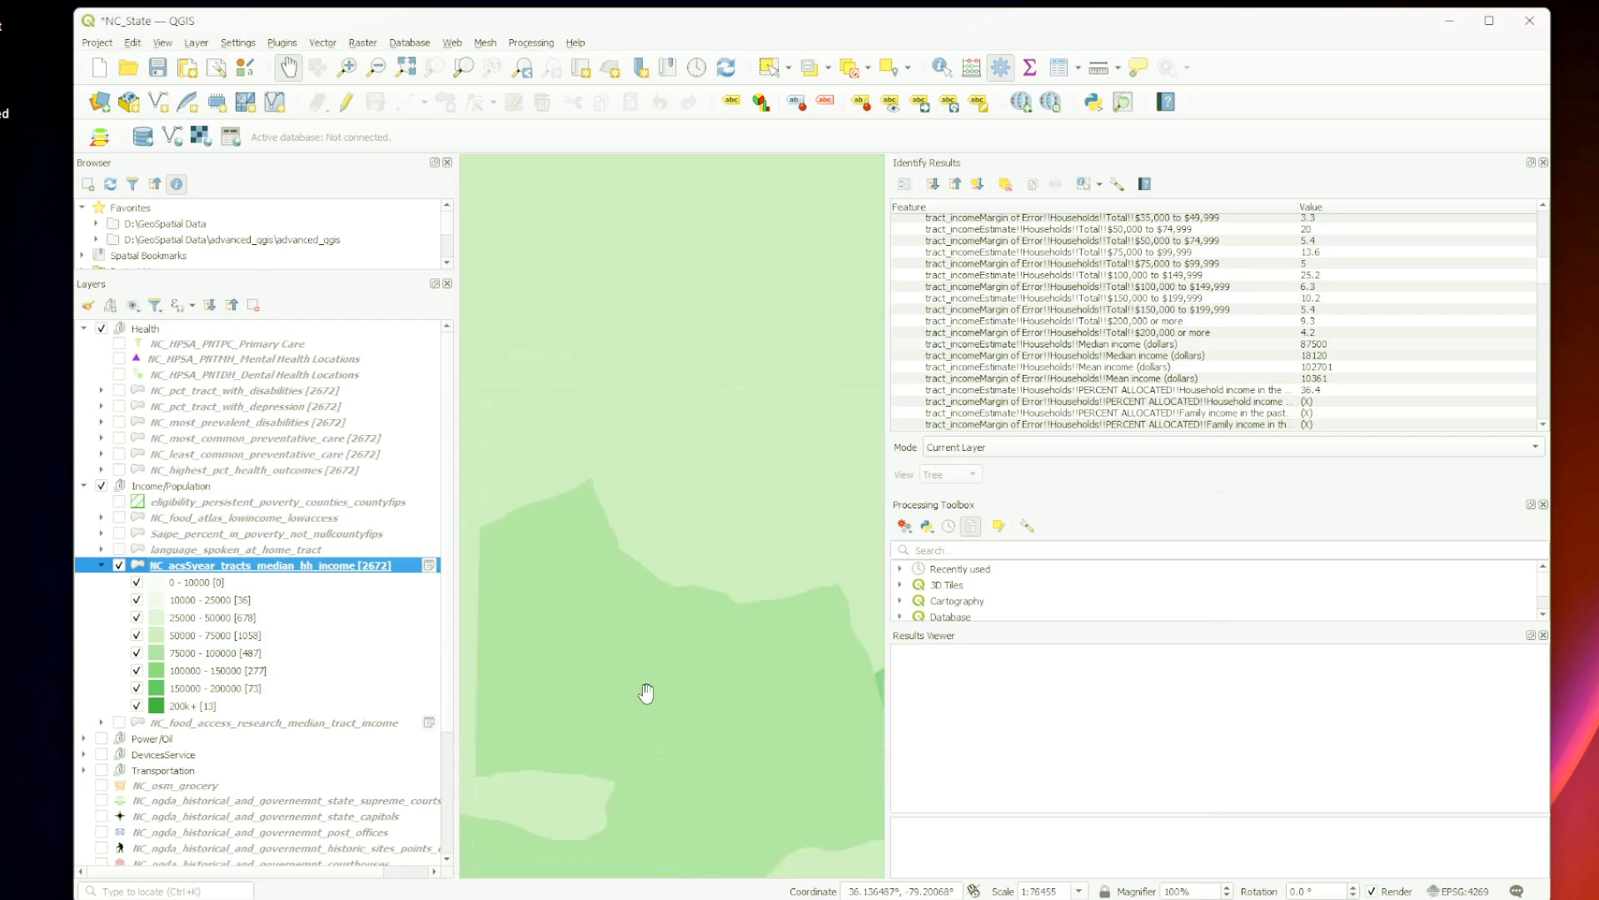
right_click(275, 574)
left_click(375, 658)
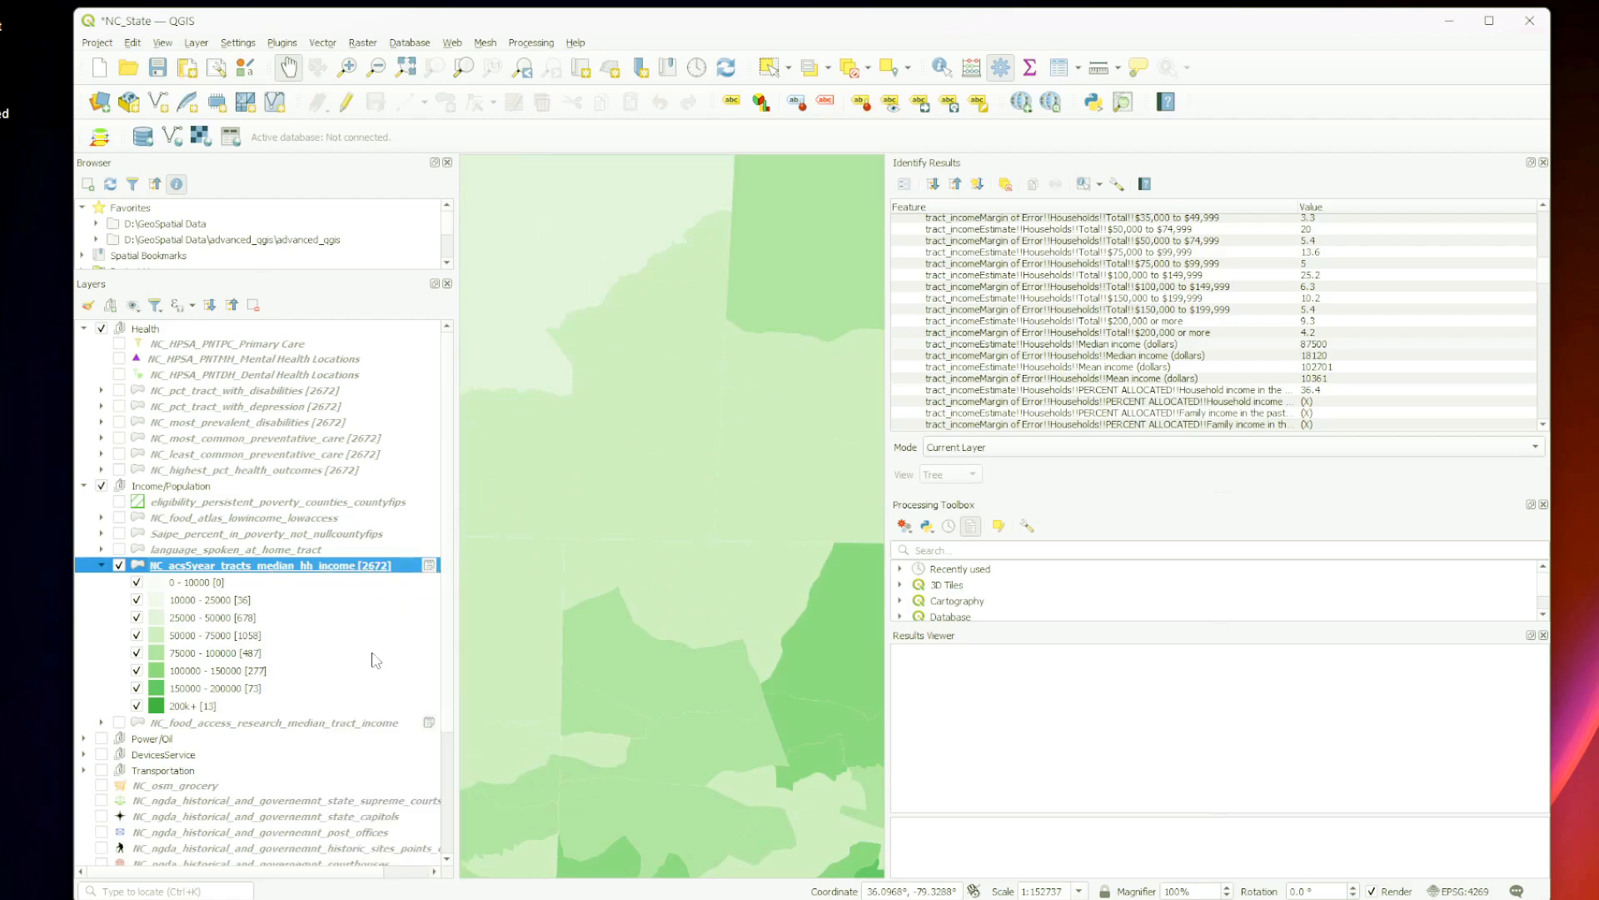
Step: Narrow the Identify Results area to enlarge the map, and bring all of North Carolina into view
scroll(737, 643, "up", 1)
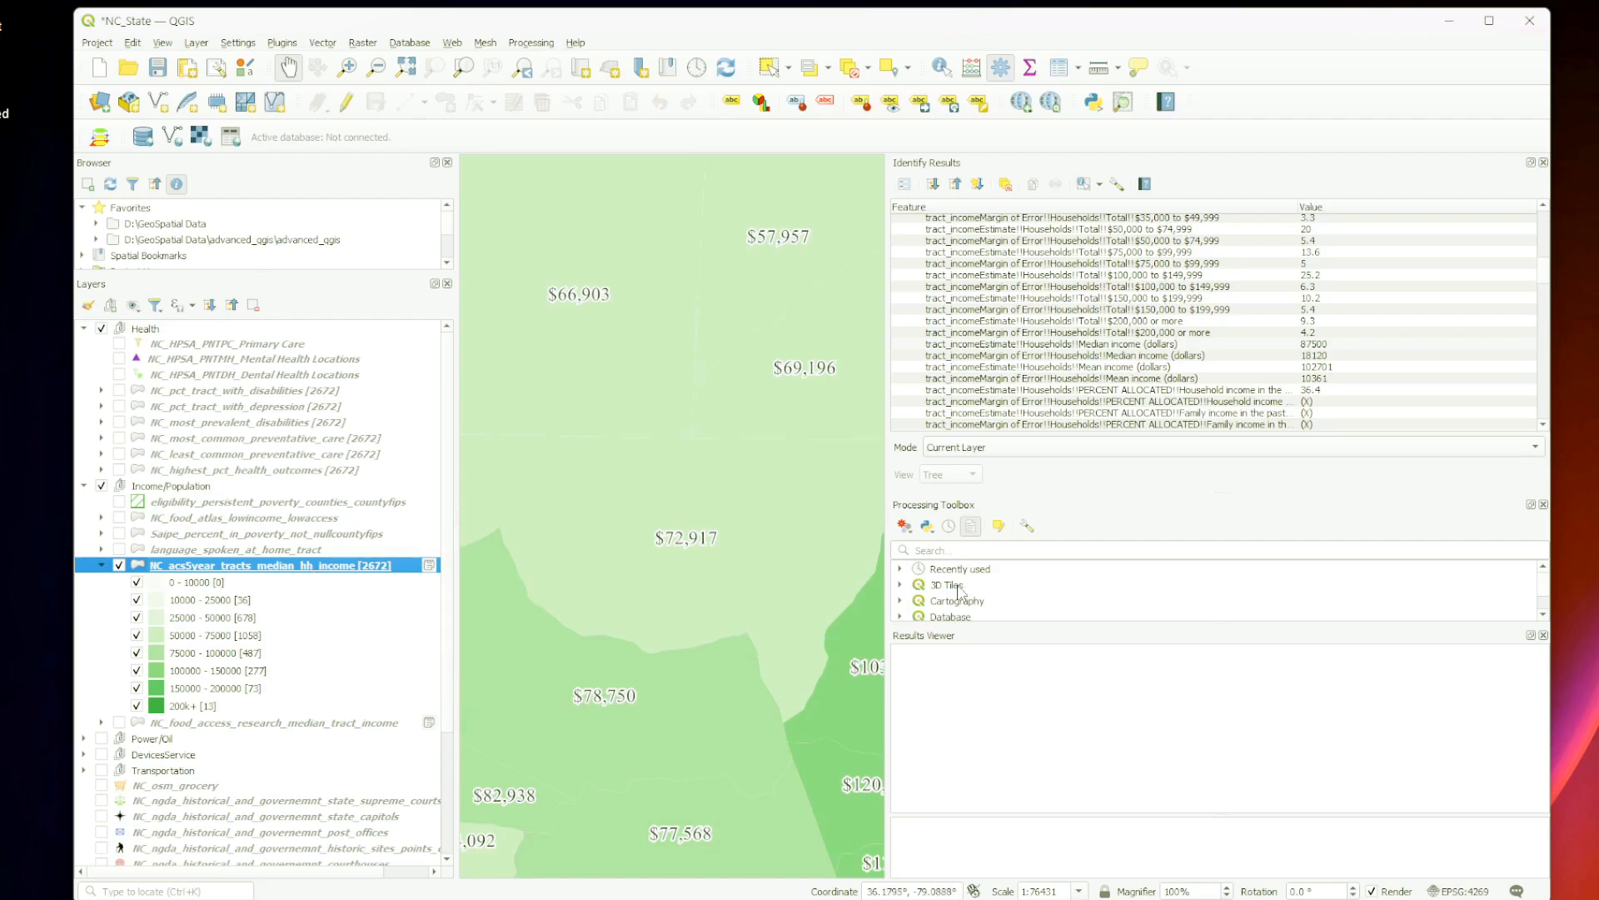
left_click_drag(883, 518, 1320, 512)
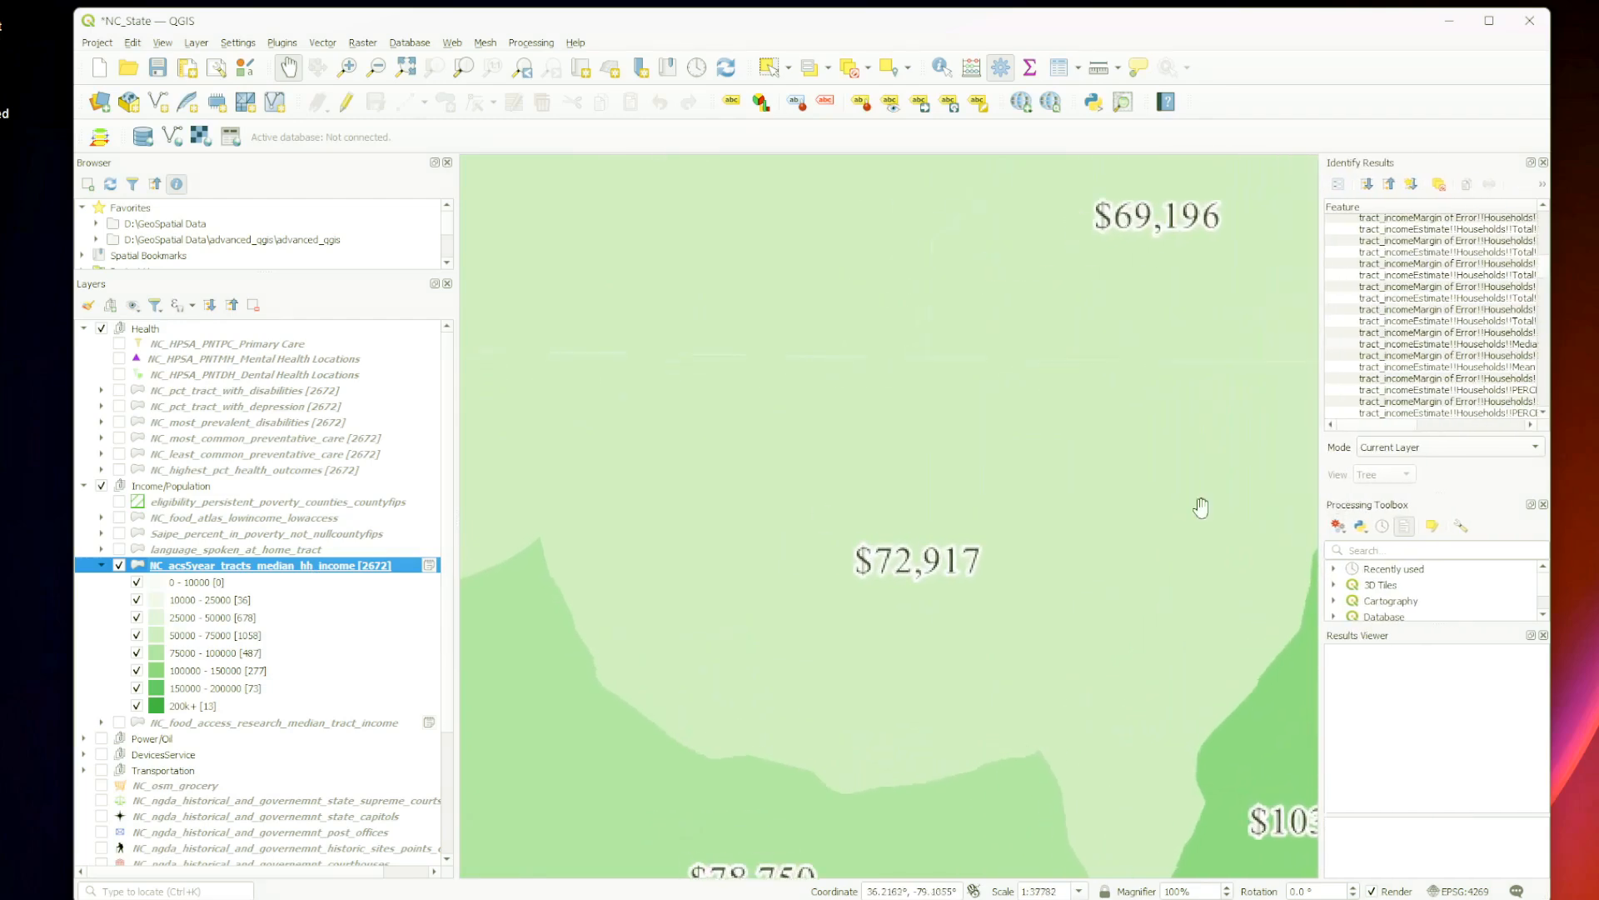
scroll(692, 517, "down", 4)
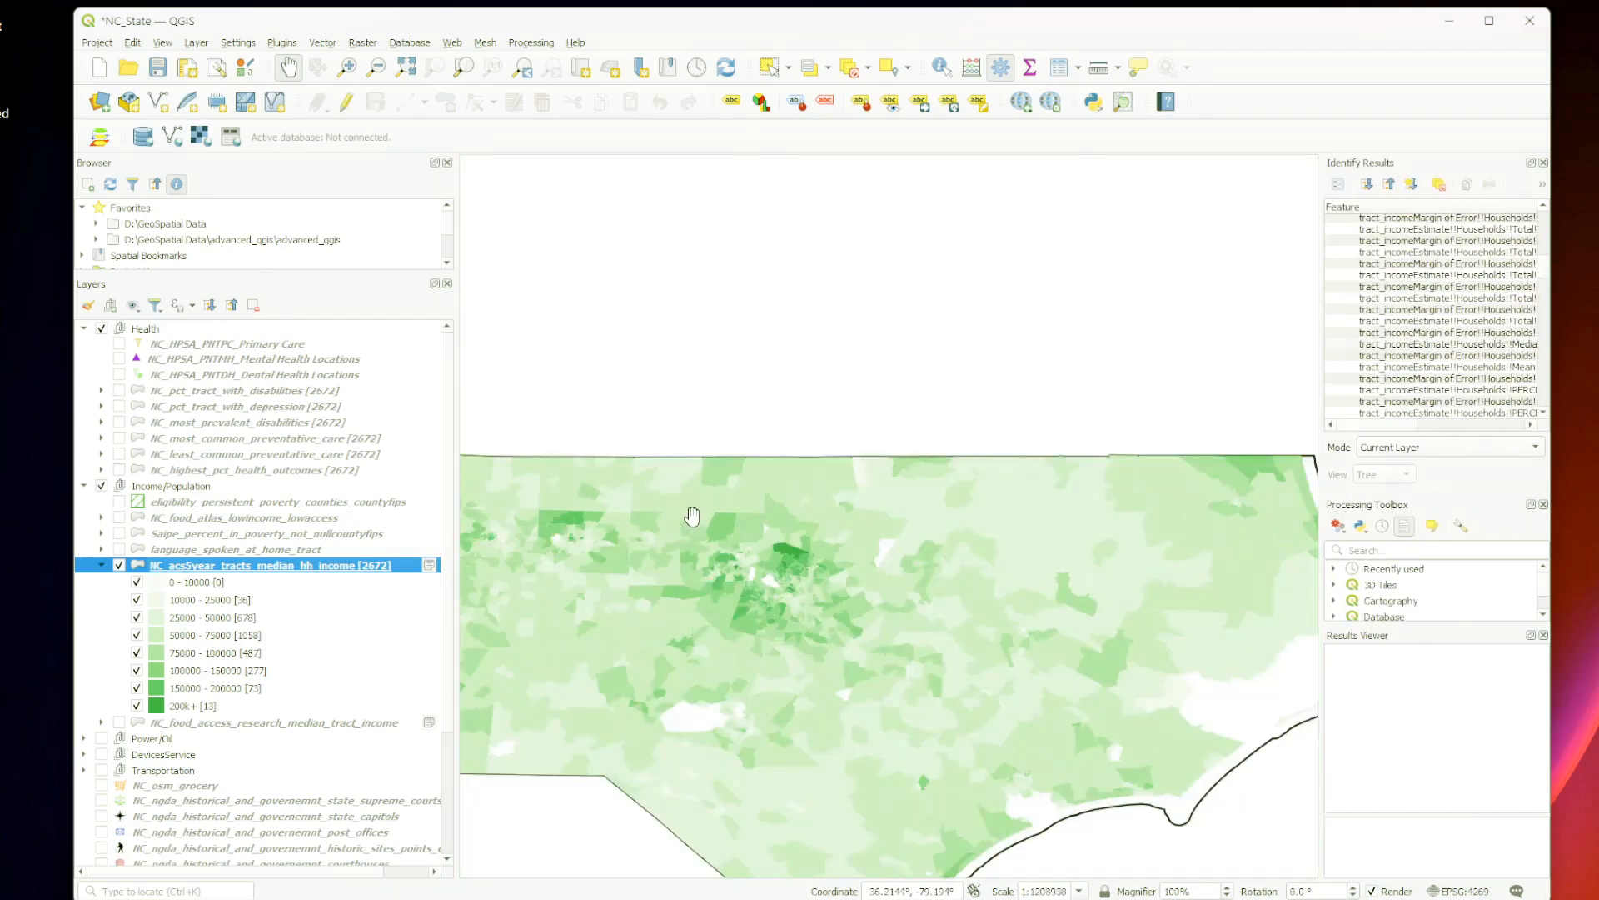
left_click_drag(521, 803, 733, 692)
scroll(731, 690, "down", 1)
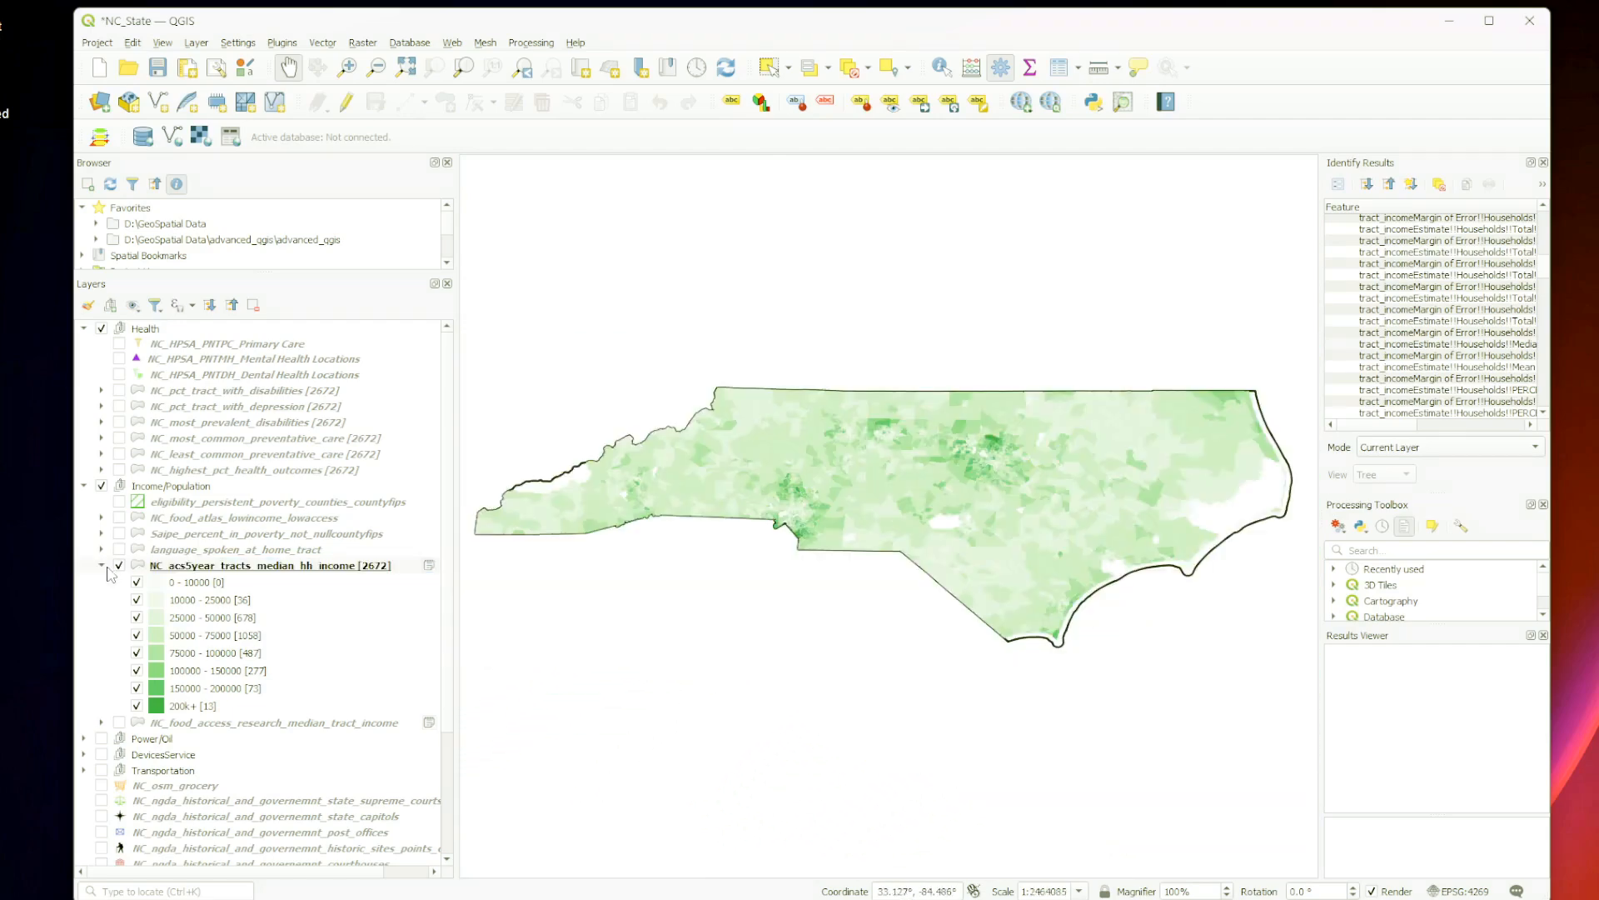
Step: Collapse and re-expand the median household income legend, and show the Primary Care layer over the income tracts
left_click(102, 565)
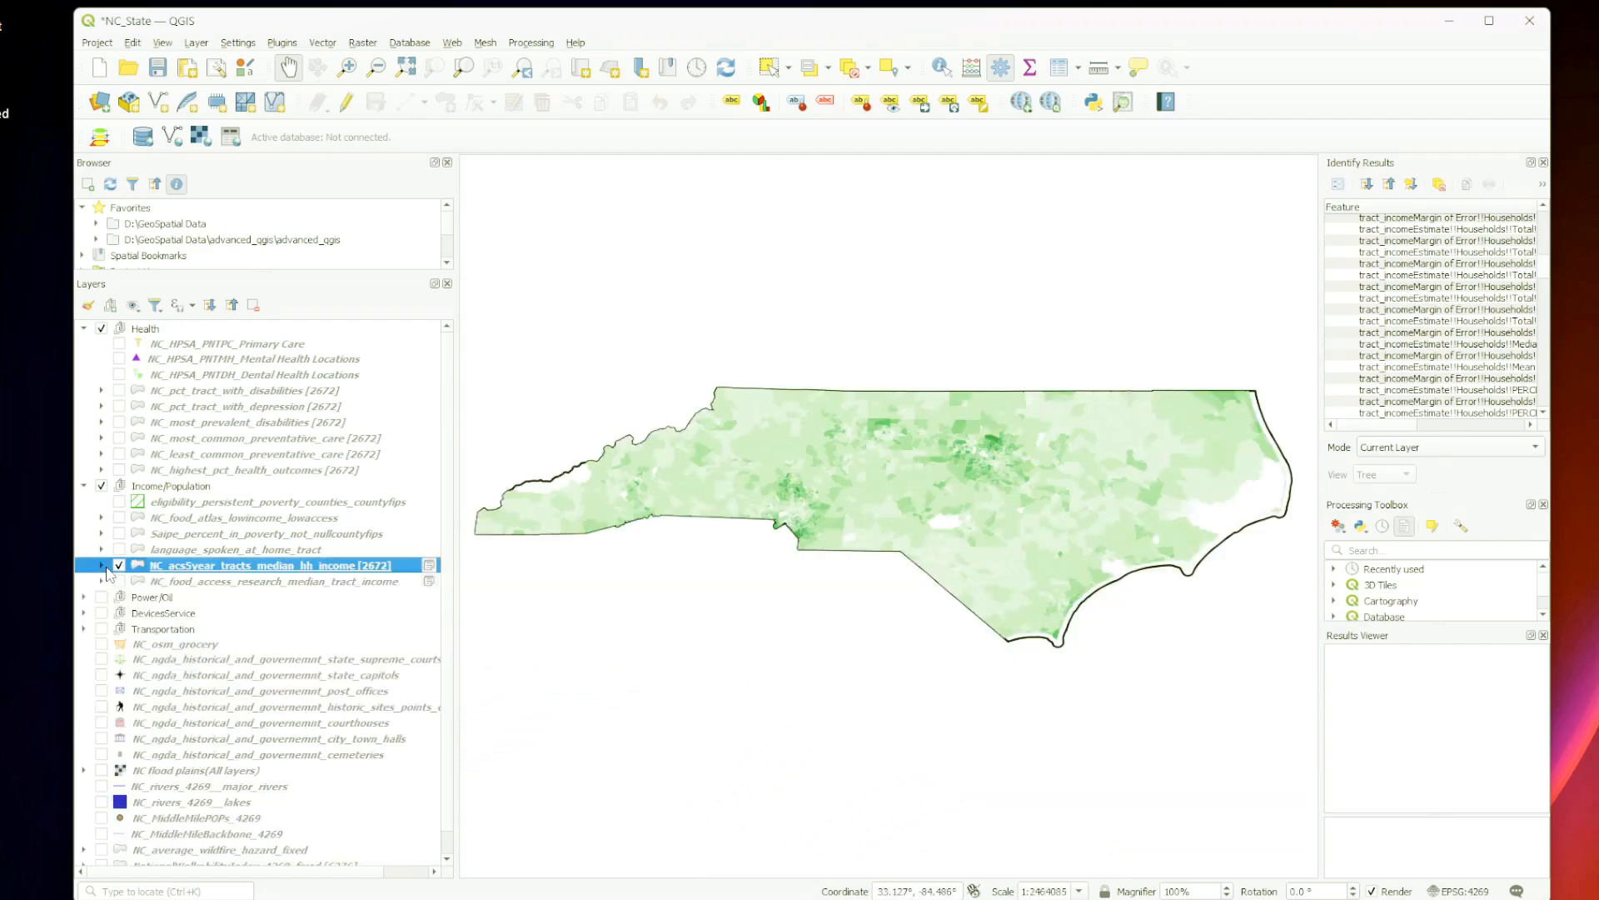
left_click(103, 565)
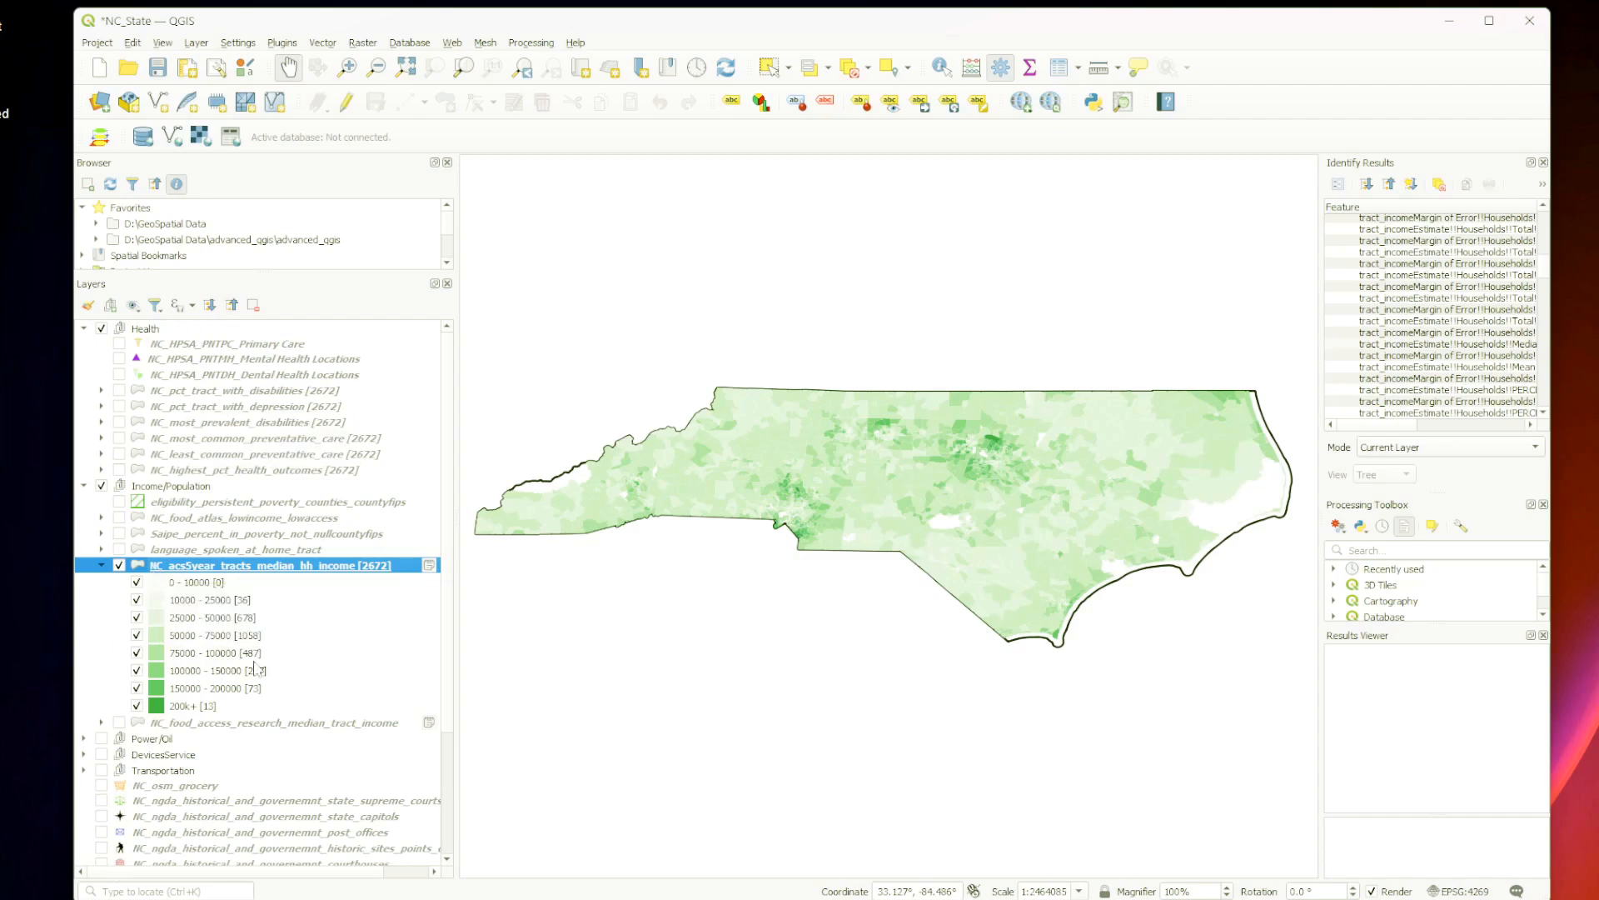
left_click(119, 344)
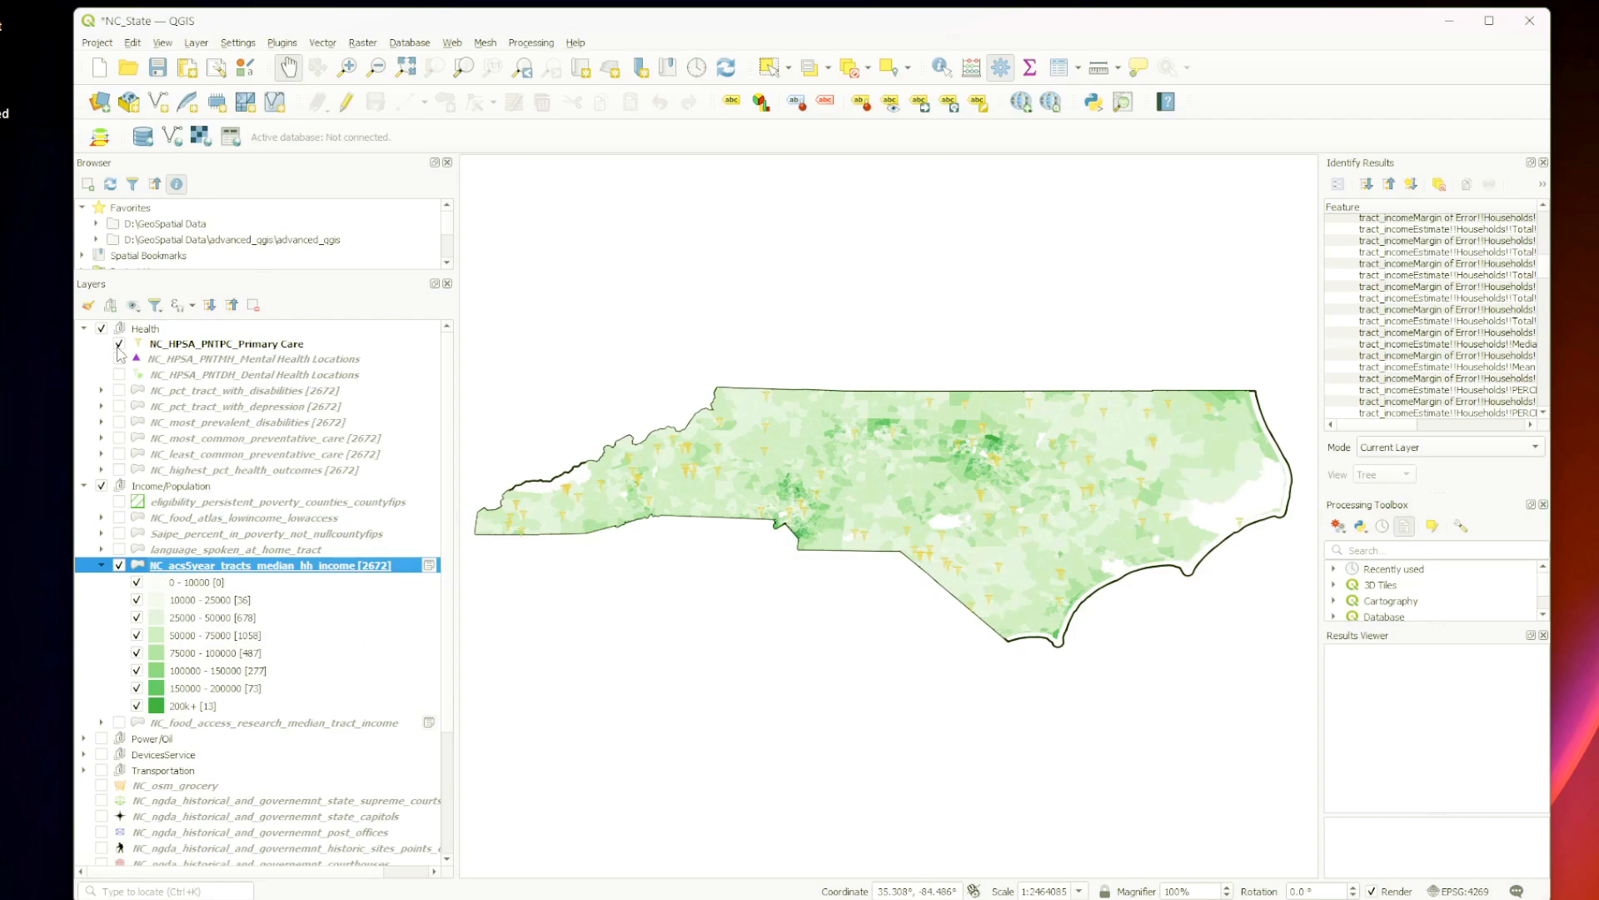
scroll(912, 462, "up", 2)
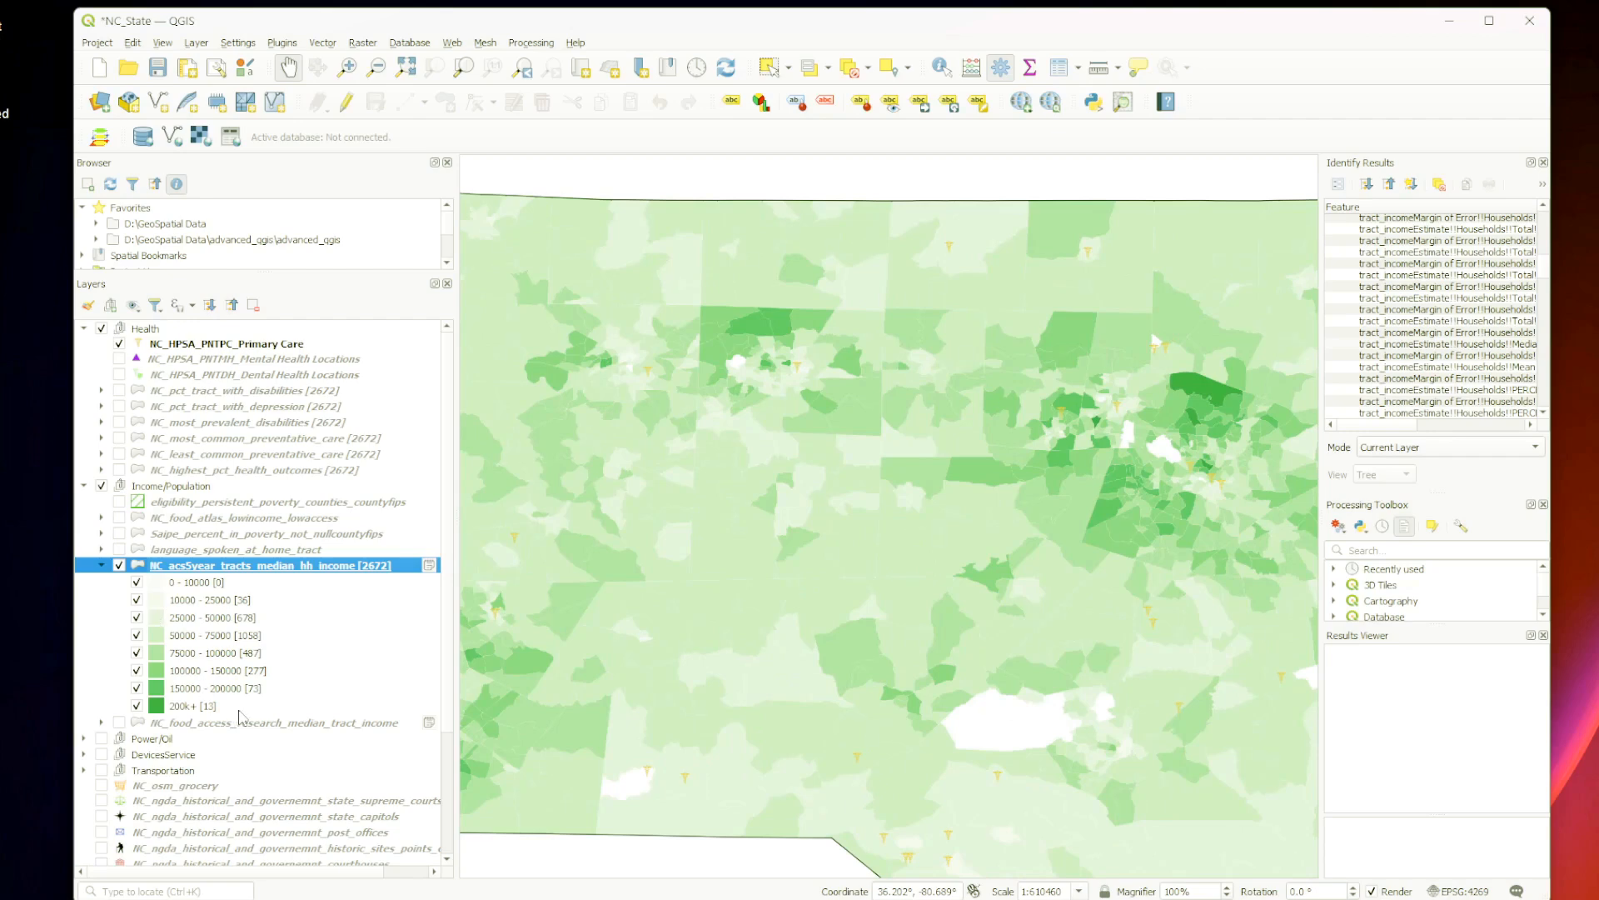
Step: Turn on the historical and government post offices layer and widen the Layers area to show full layer names
scroll(241, 716, "down", 3)
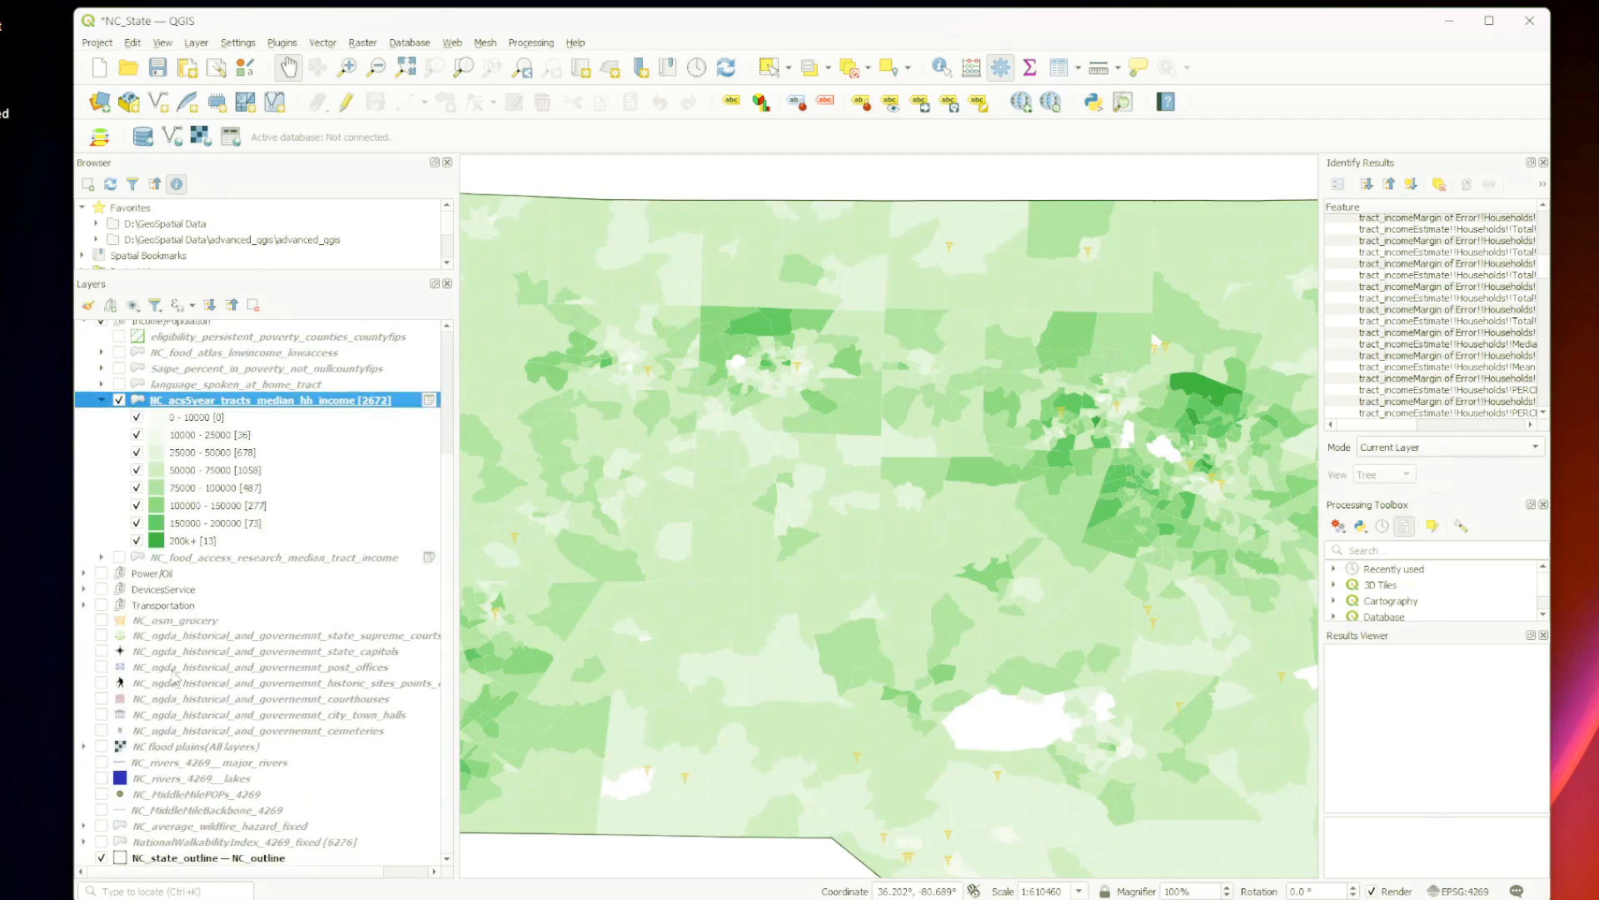
left_click(101, 667)
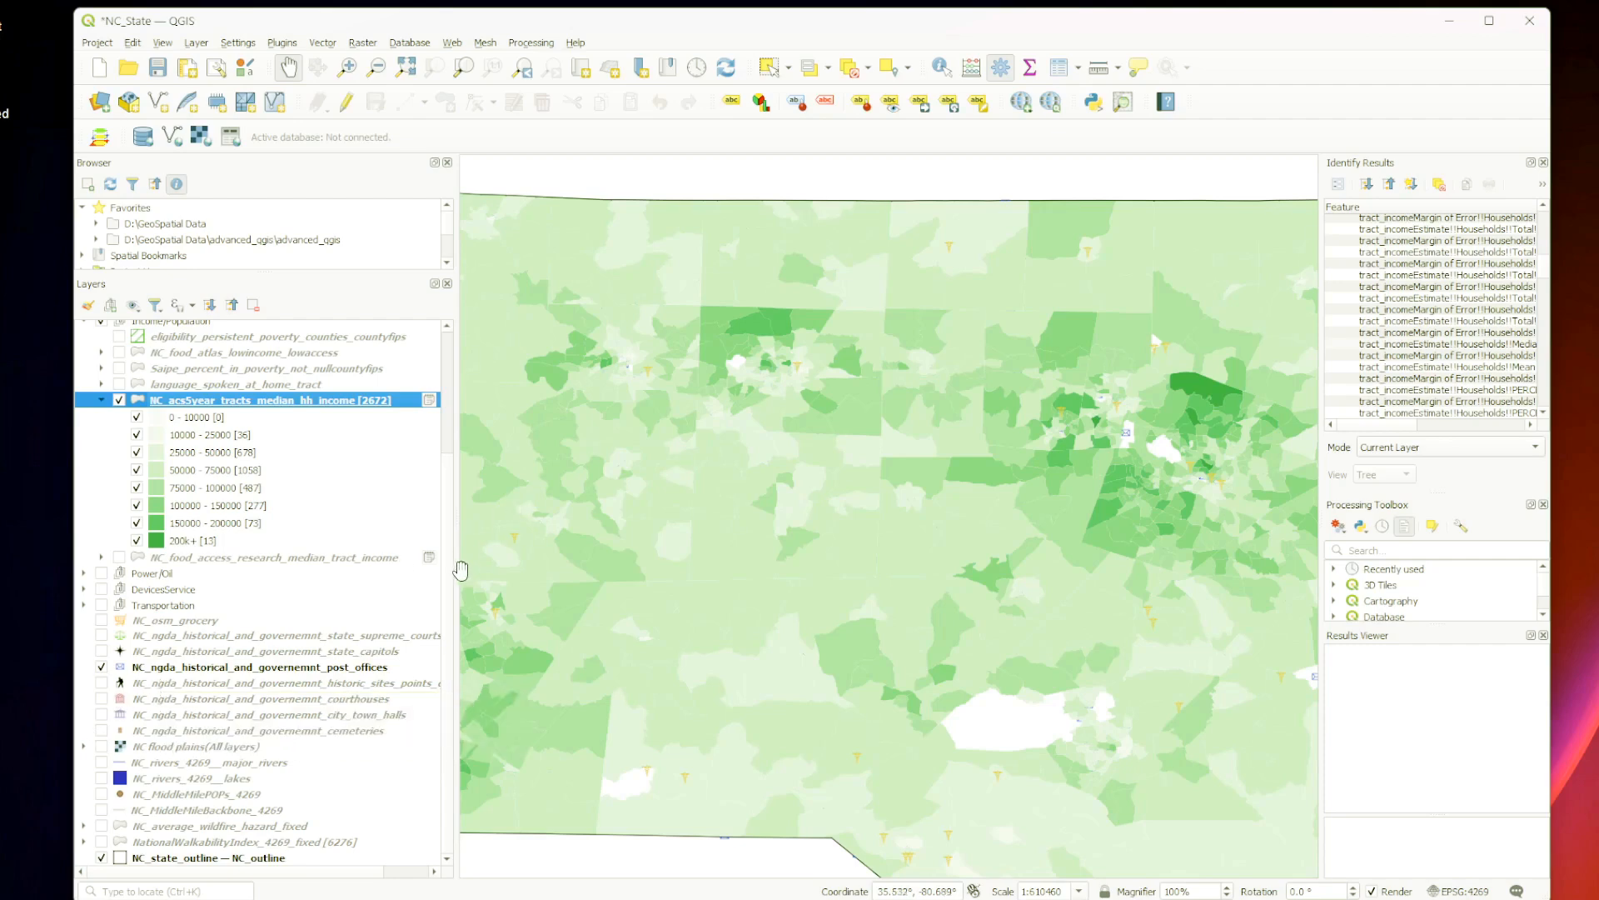
left_click_drag(455, 583, 564, 579)
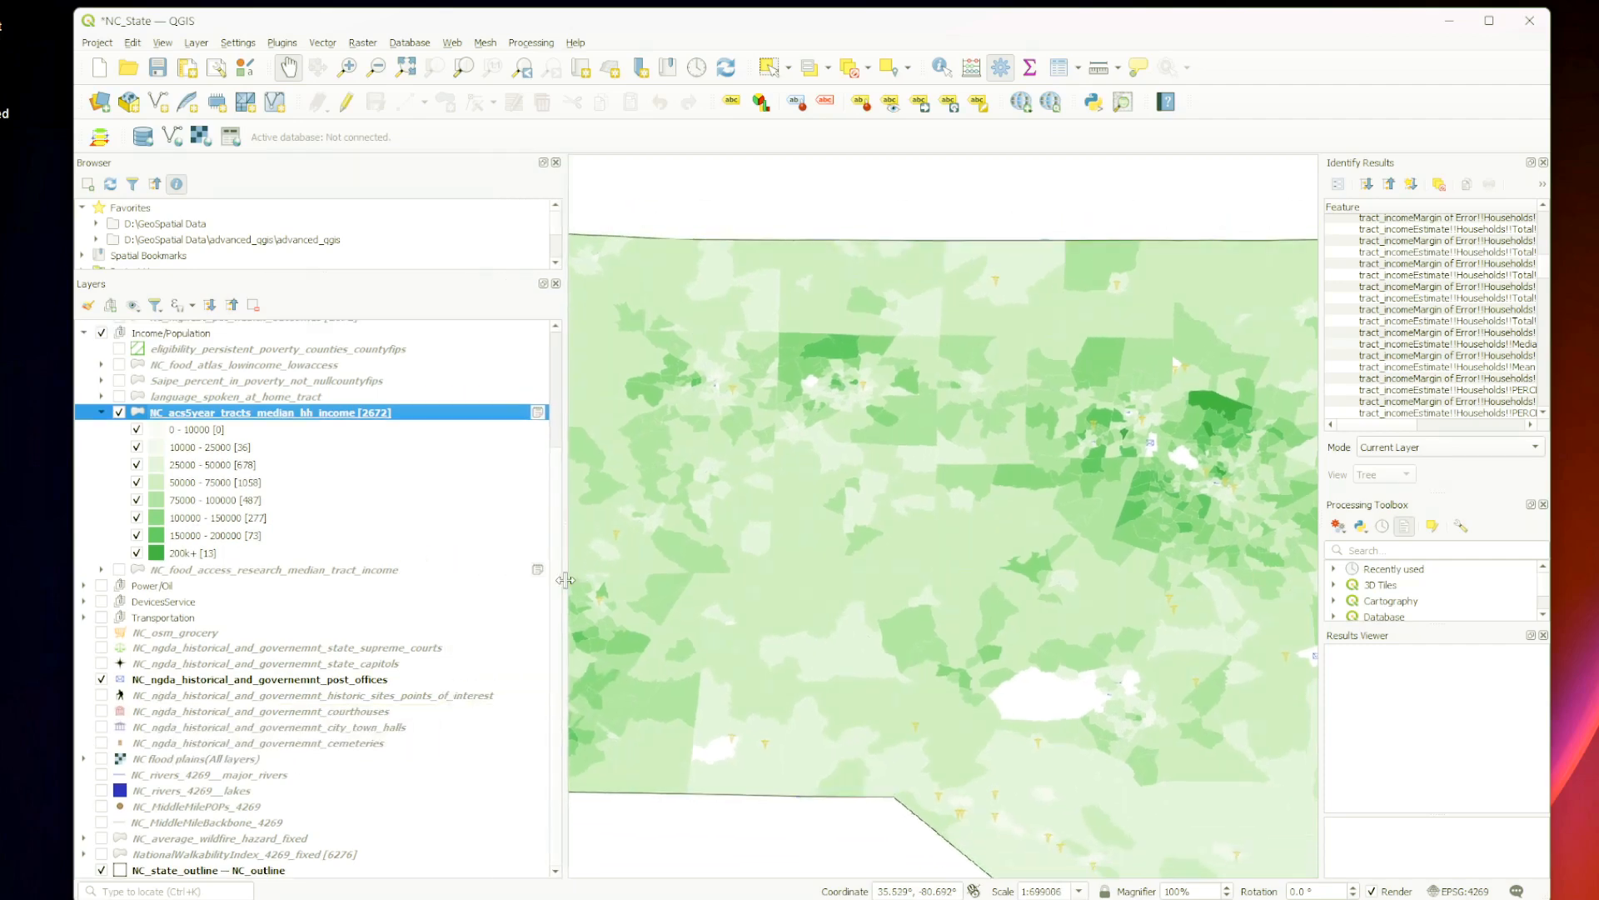
Step: Move the post offices layer up to the end of the Health group so it draws above the income tracts
scroll(404, 645, "up", 1)
left_click_drag(281, 733, 278, 376)
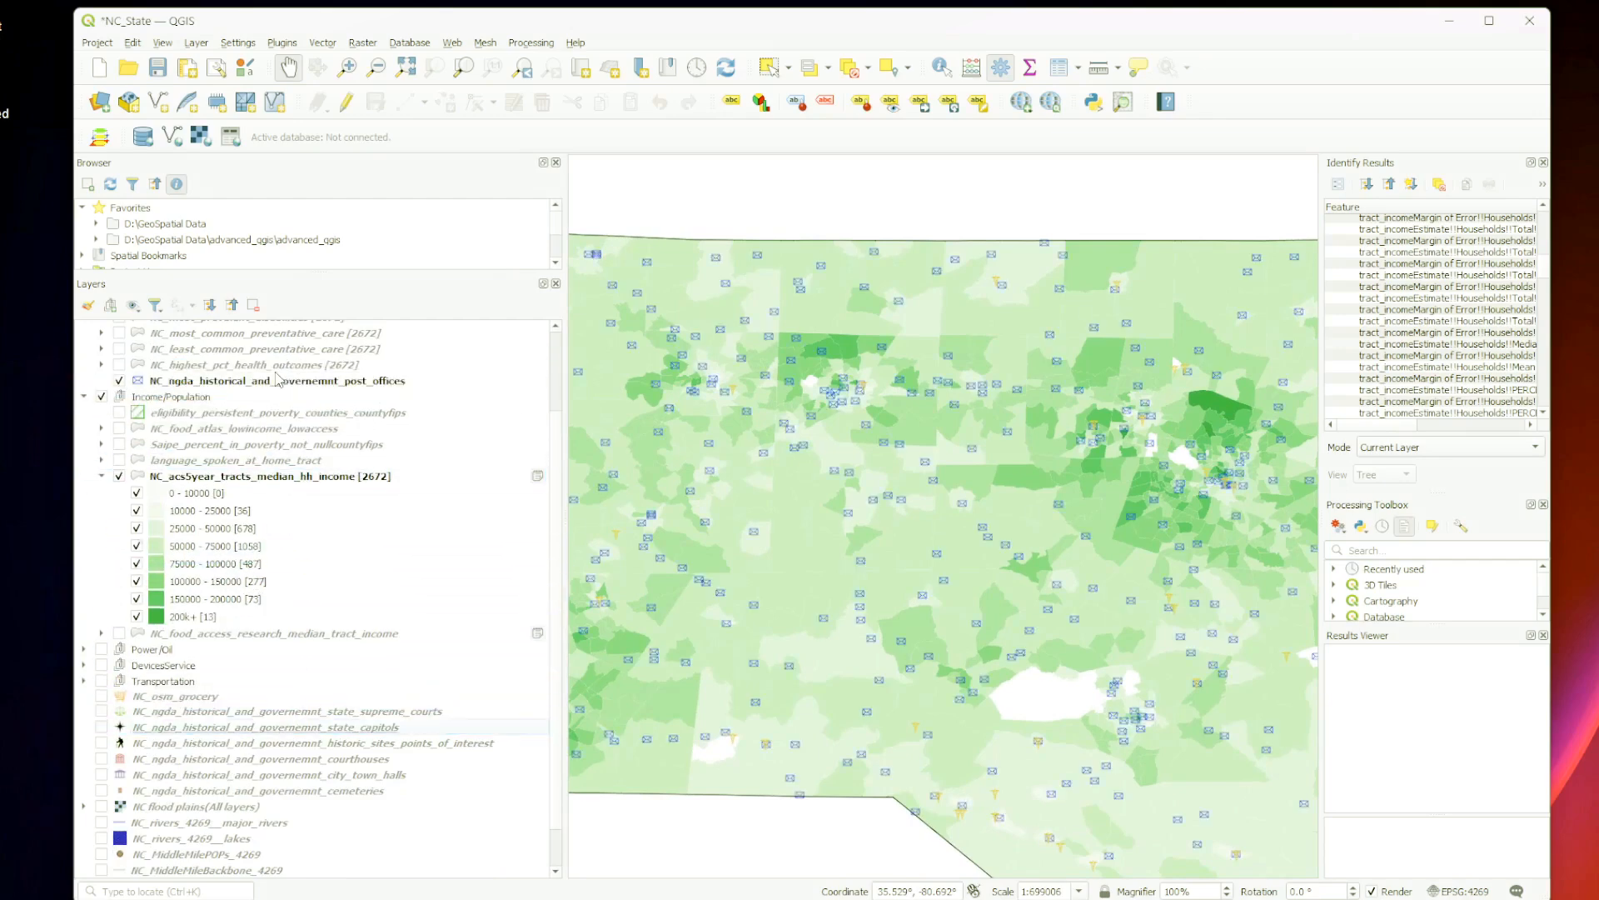
left_click(277, 379)
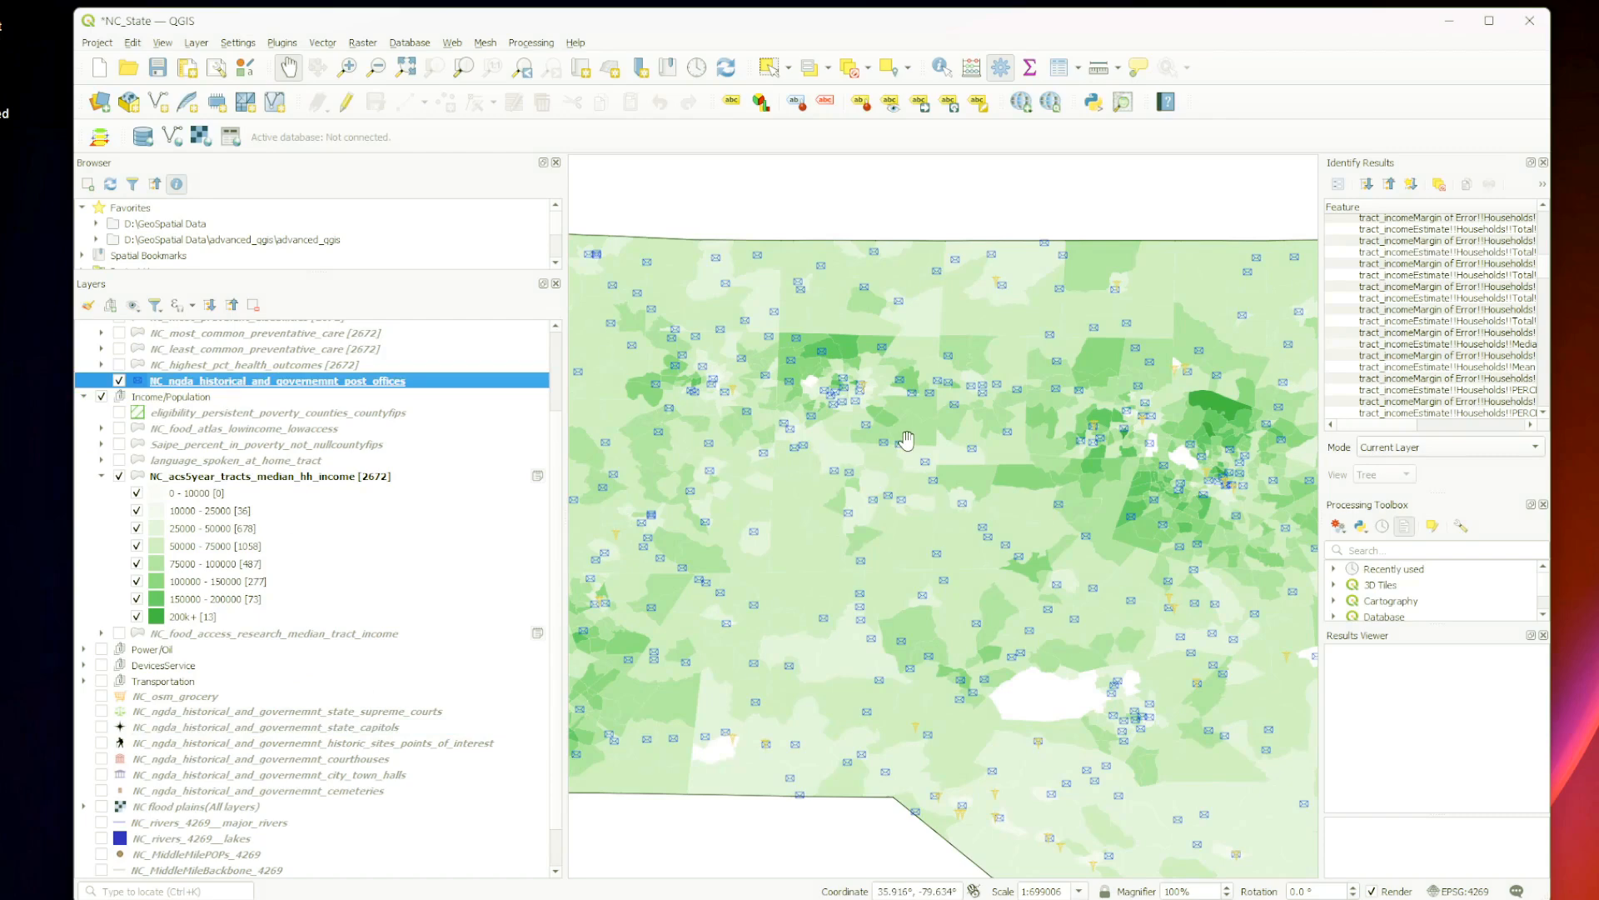
Step: Move the post offices layer out of the Health group to just below NC_osm_grocery and turn it off
left_click_drag(432, 382, 439, 704)
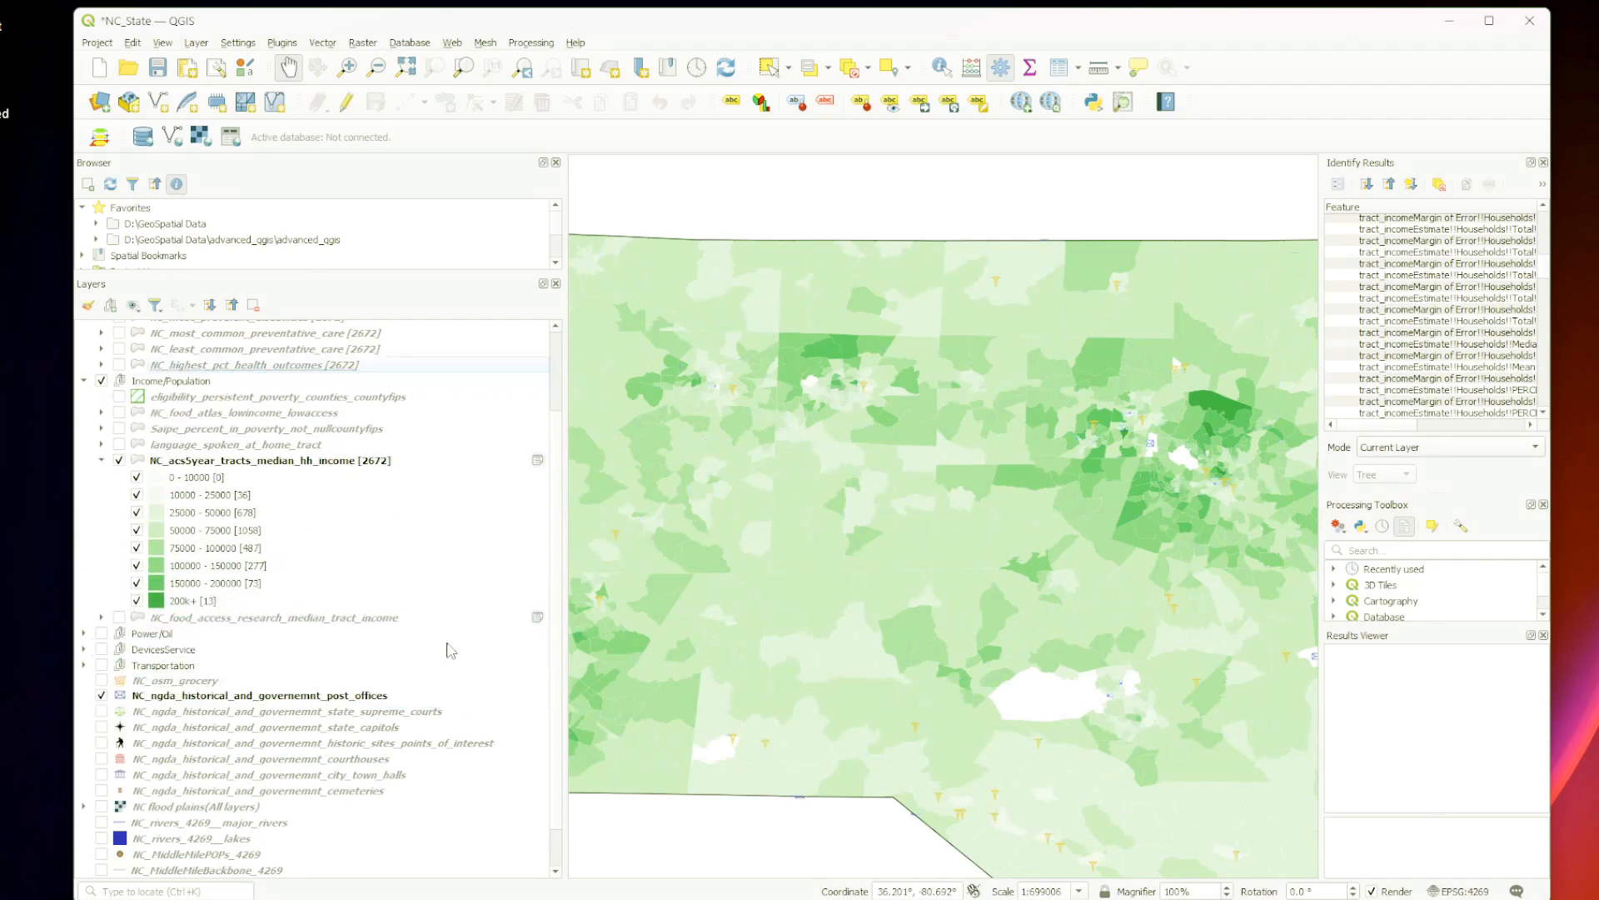
scroll(179, 774, "down", 1)
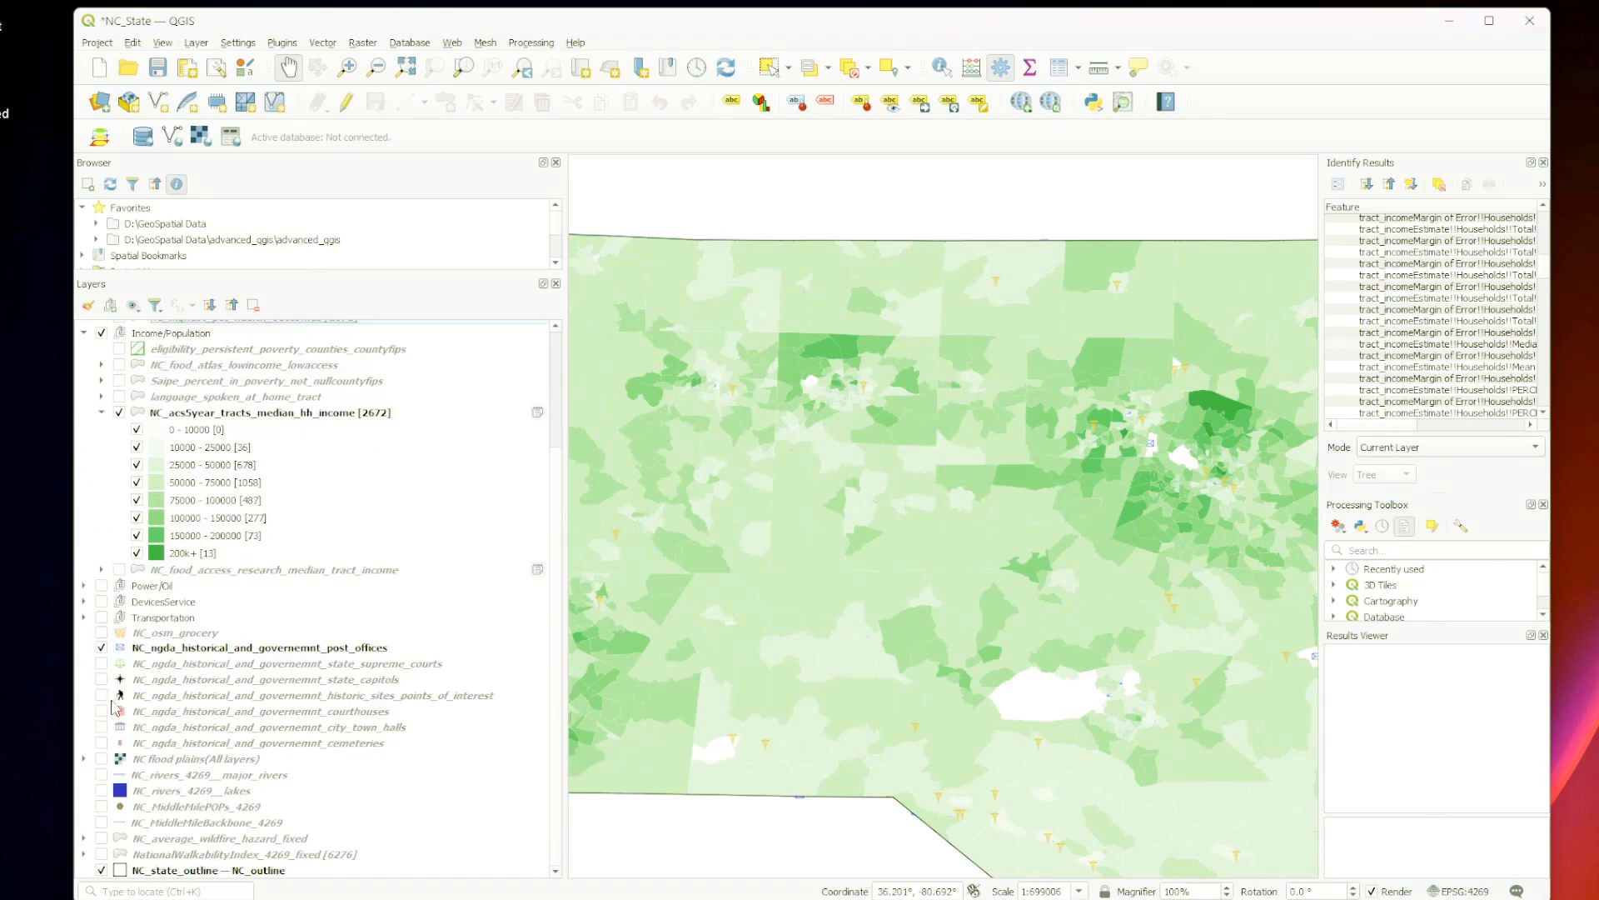
left_click(101, 649)
left_click(101, 648)
left_click(101, 648)
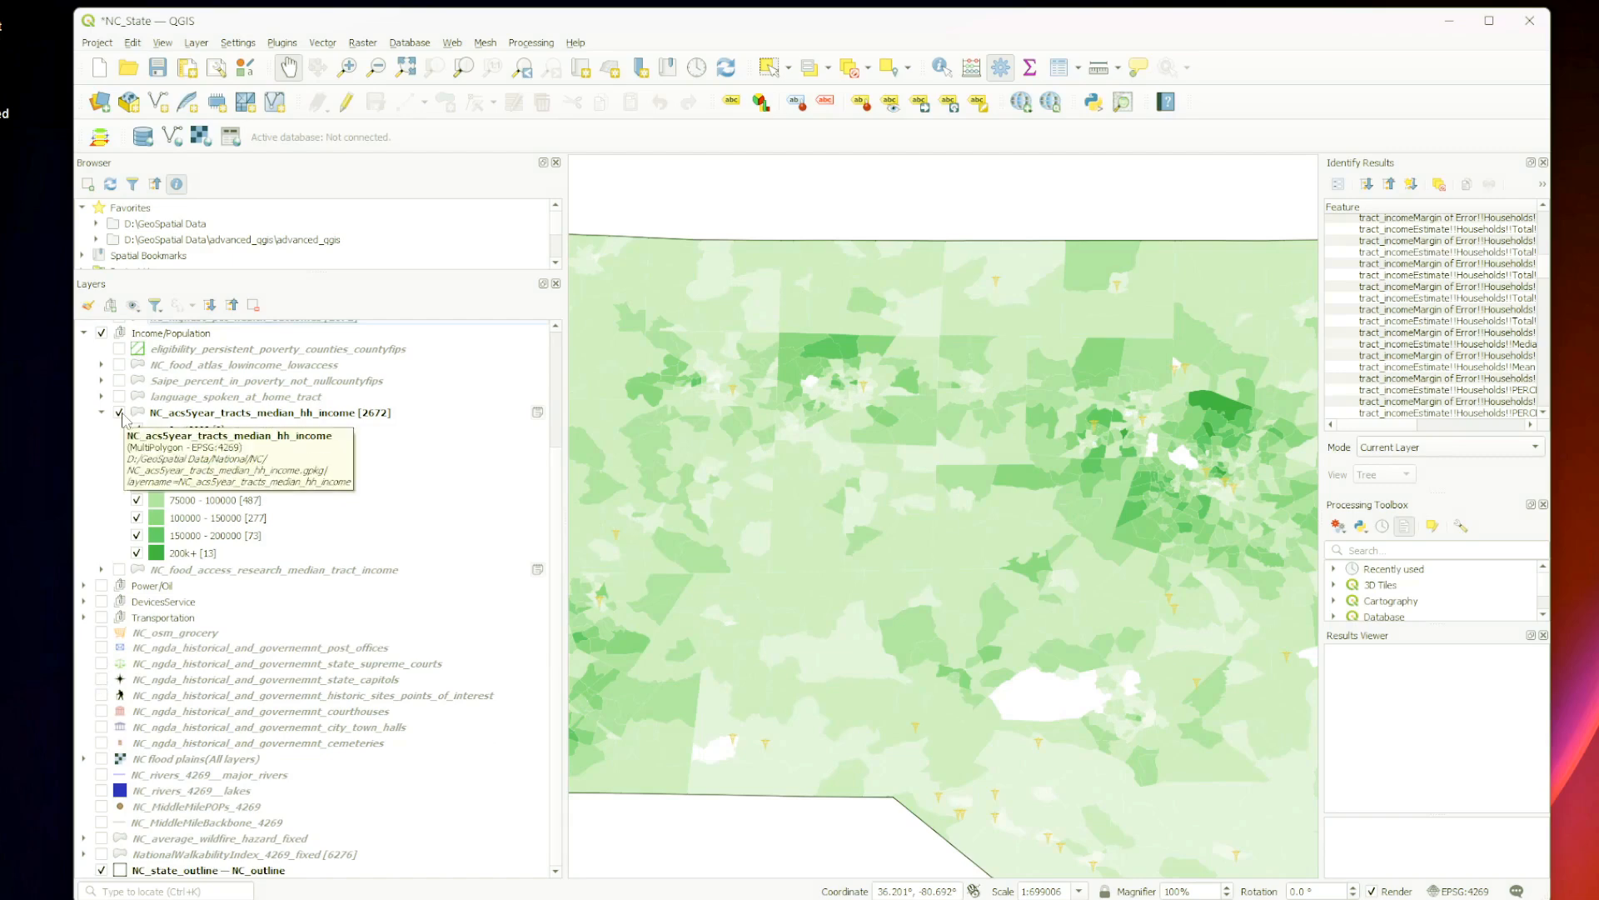
Step: Turn off the median household income tracts layer, leaving the Primary Care locations and state outline displayed
left_click(118, 412)
scroll(344, 429, "up", 3)
scroll(344, 425, "down", 3)
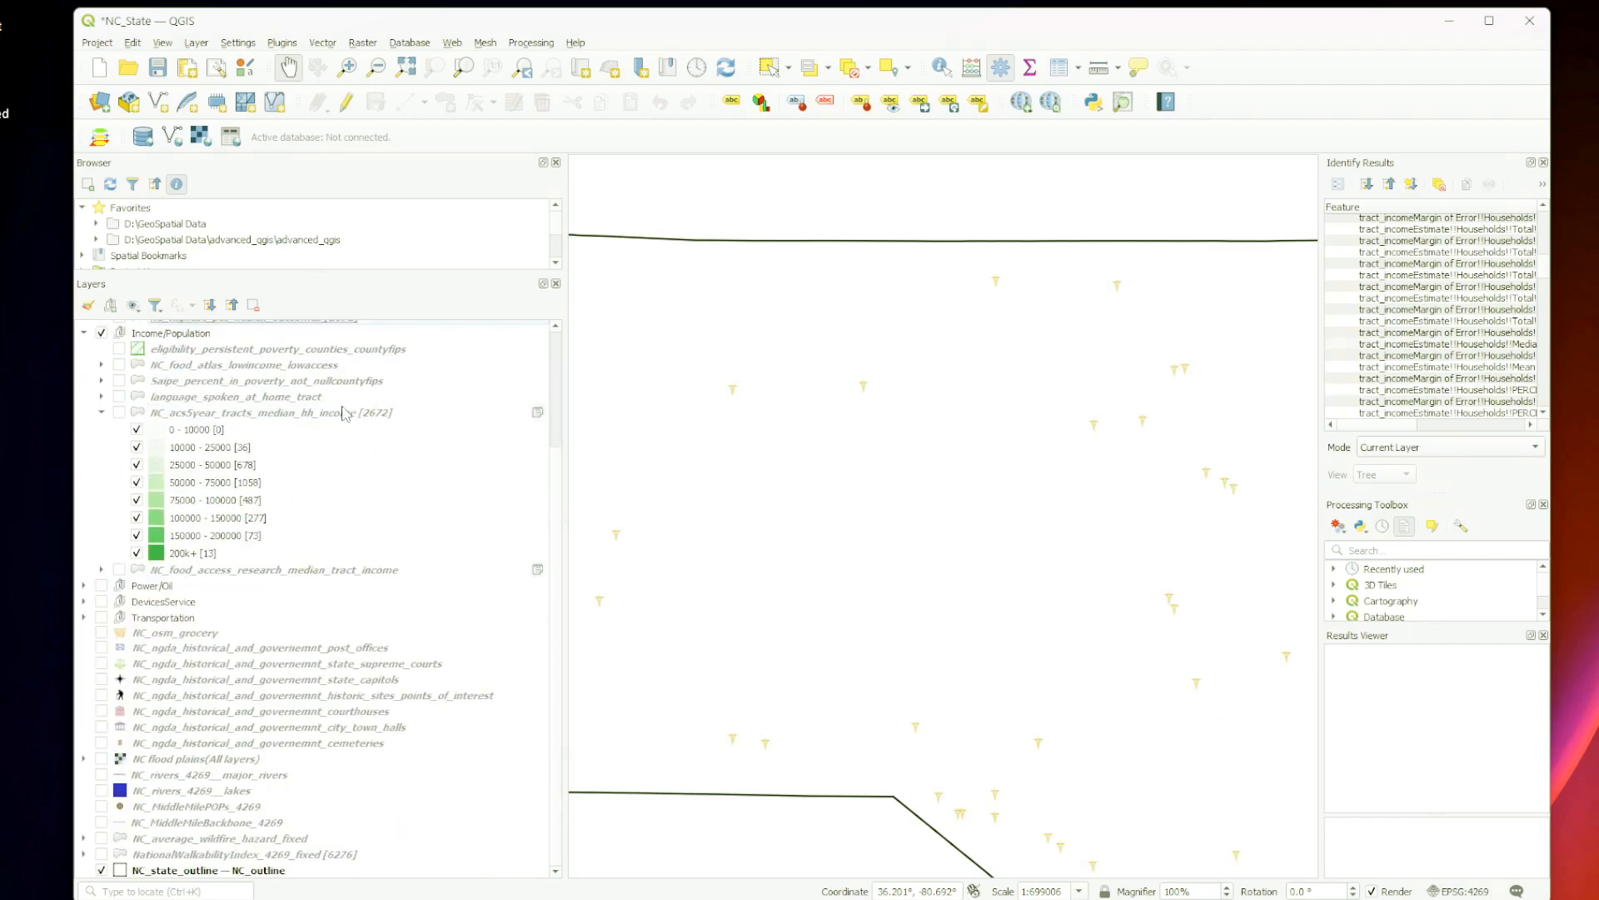